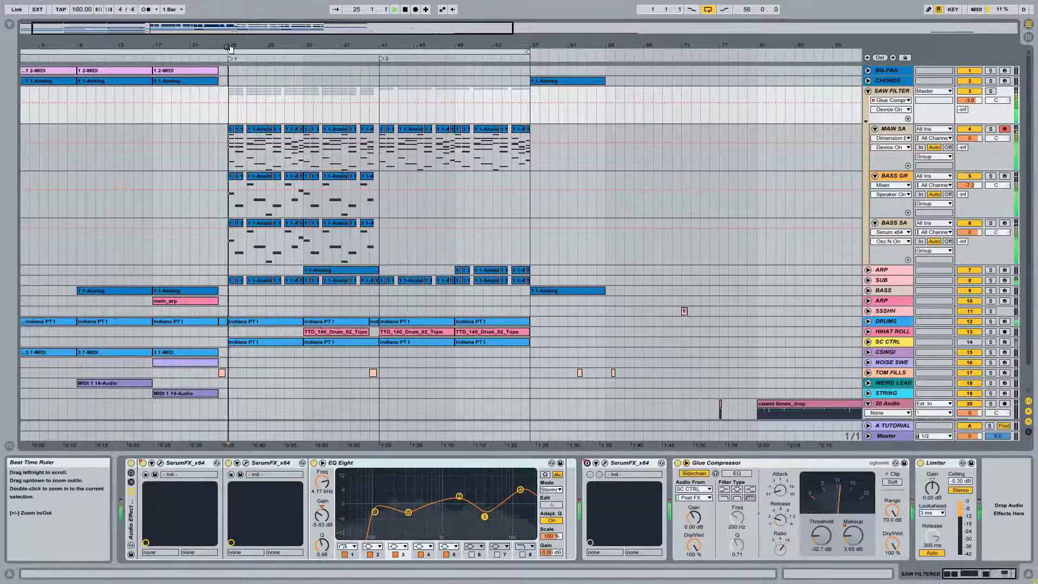
Collapse the SAW FILTERED group and hide the device view, stopping playback
click(868, 90)
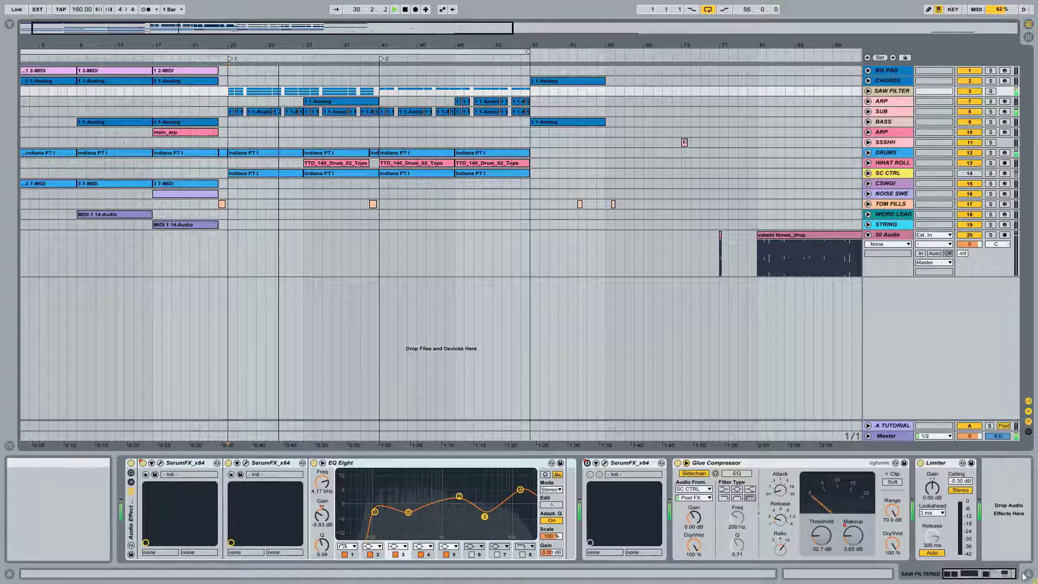
key(ctrl+alt+l)
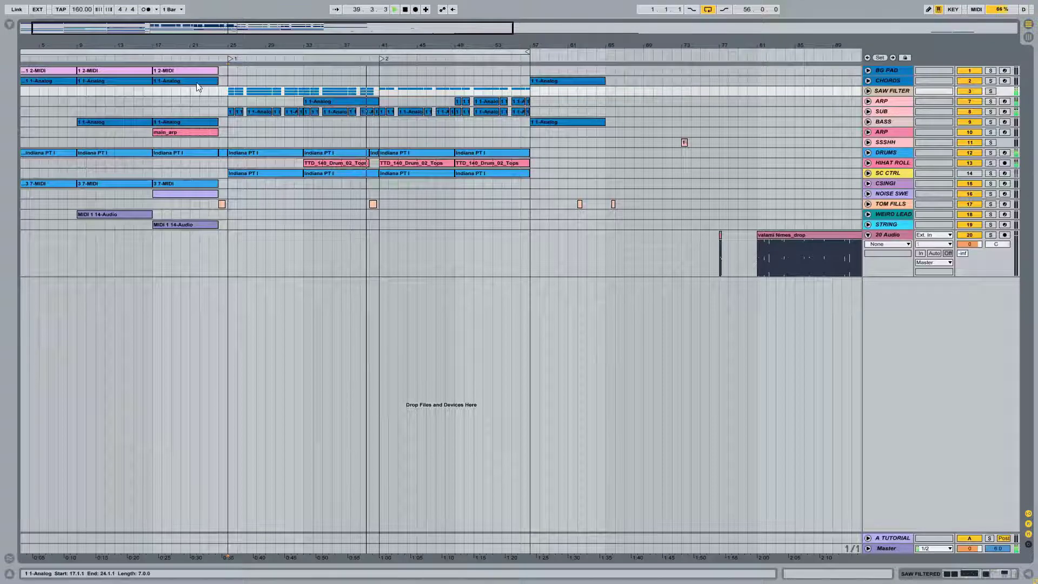
key(space)
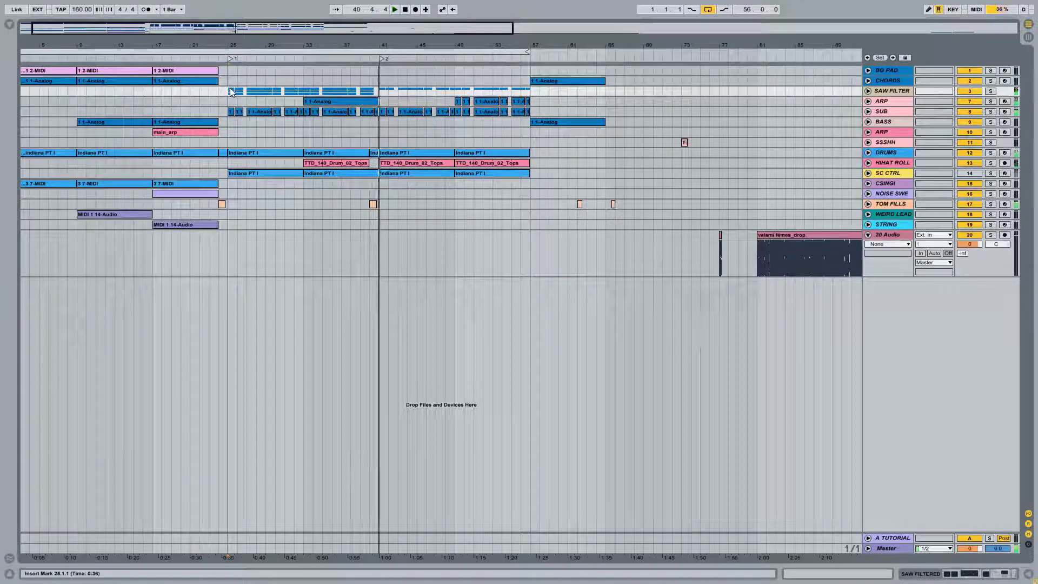
Solo the SAW FILTERED group and listen to it from bar 25
click(990, 90)
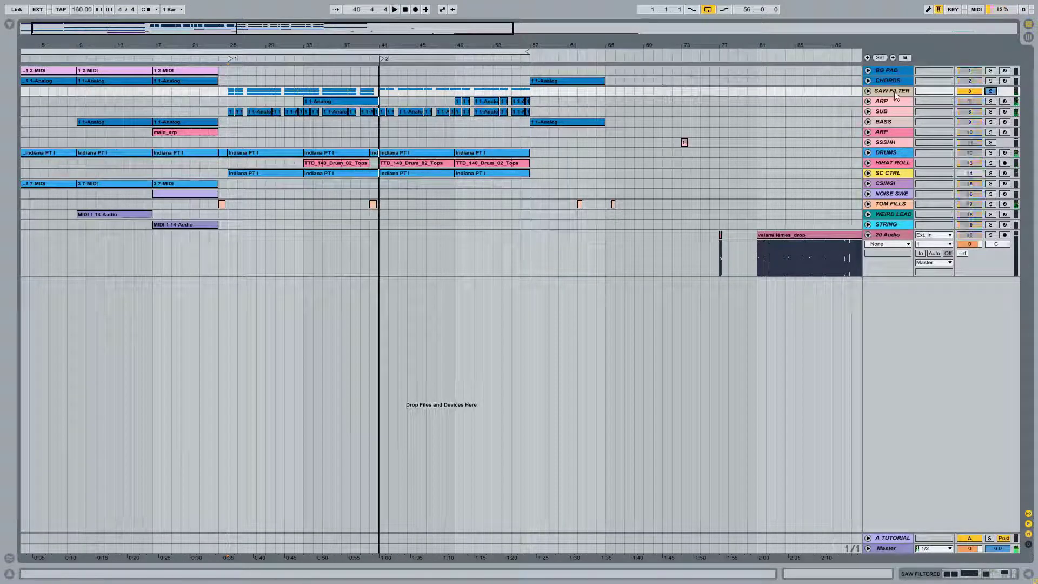
click(227, 94)
key(space)
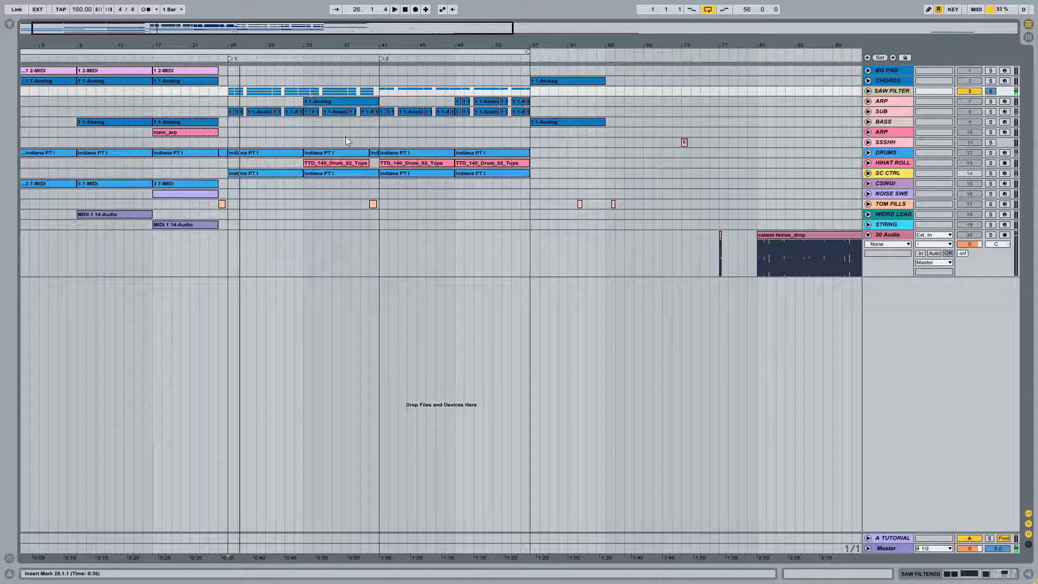
click(332, 164)
key(space)
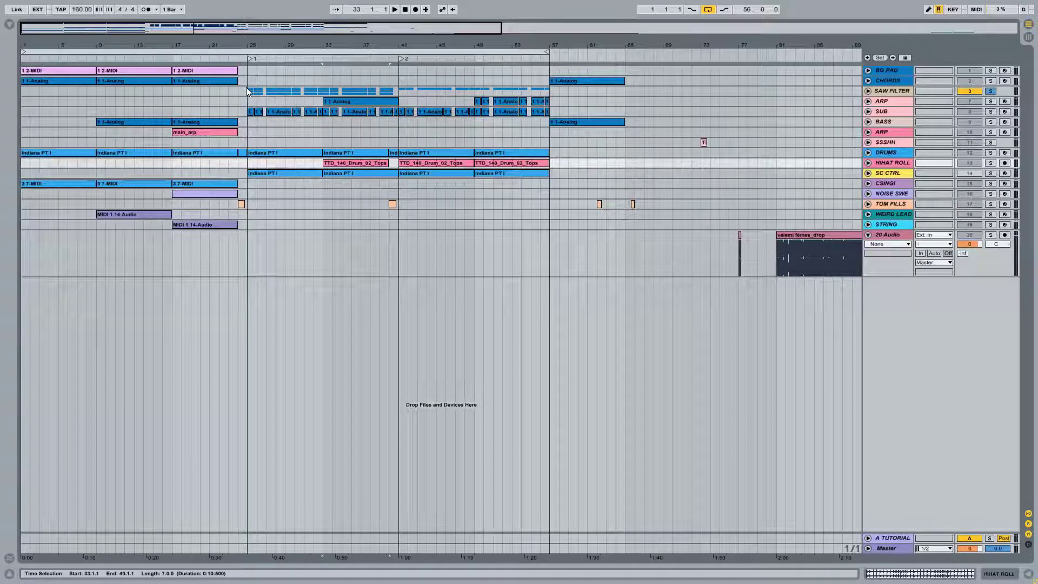
Expand the SAW FILTERED group and listen to its MAIN SAW track soloed from bar 25
click(246, 89)
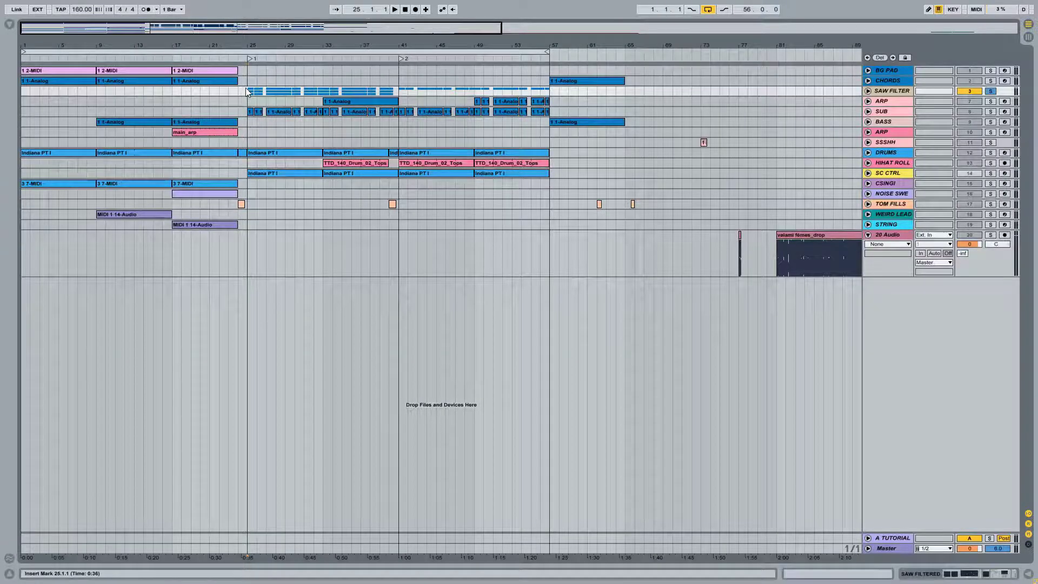
click(869, 91)
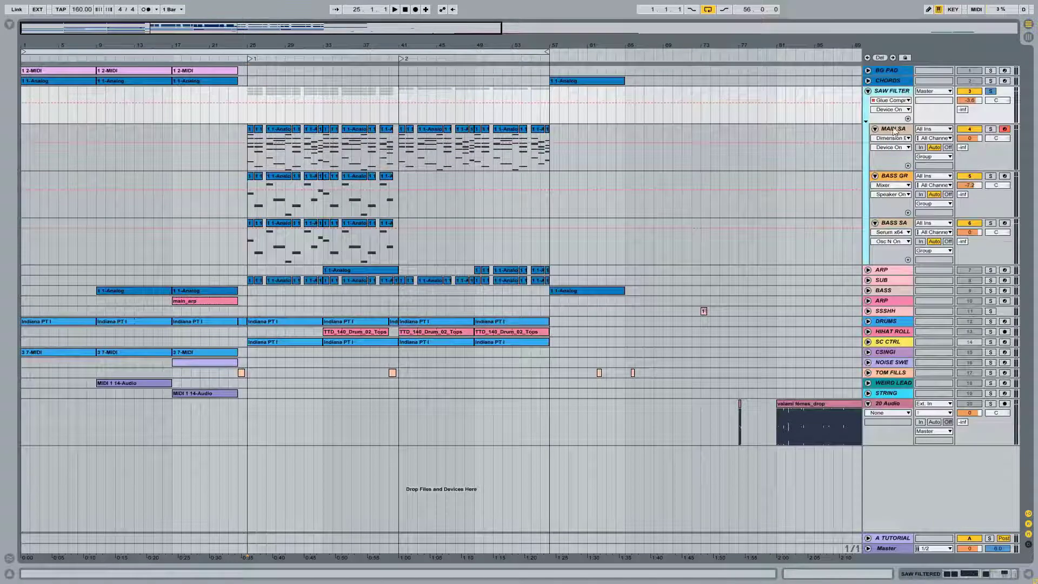
click(910, 131)
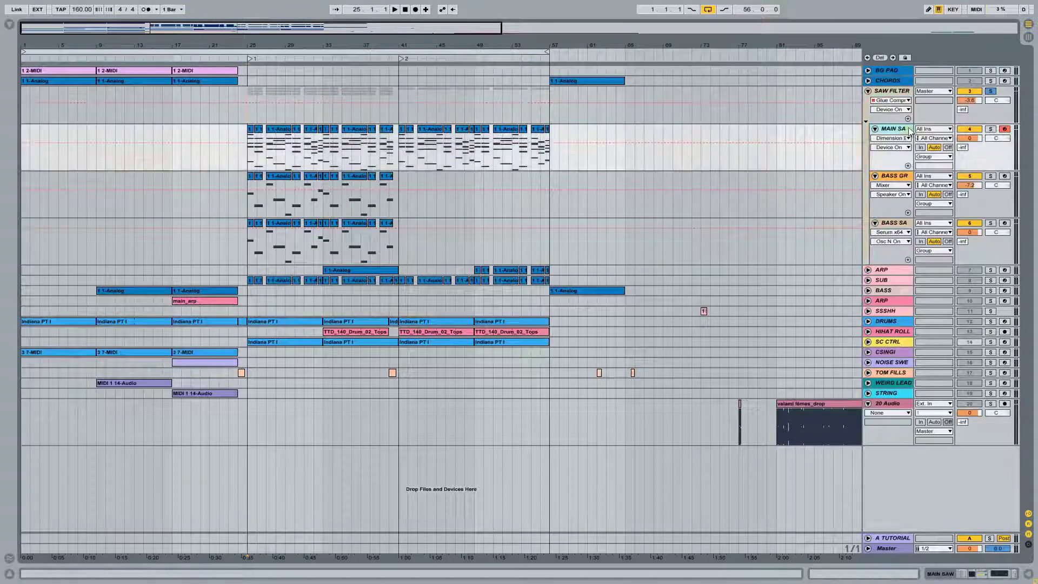
click(990, 129)
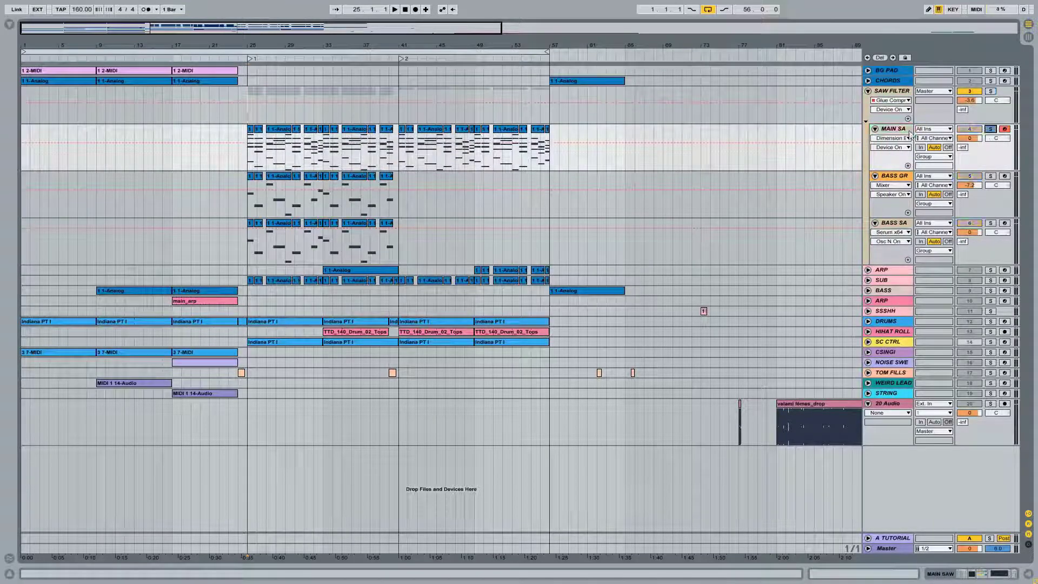
click(252, 134)
key(space)
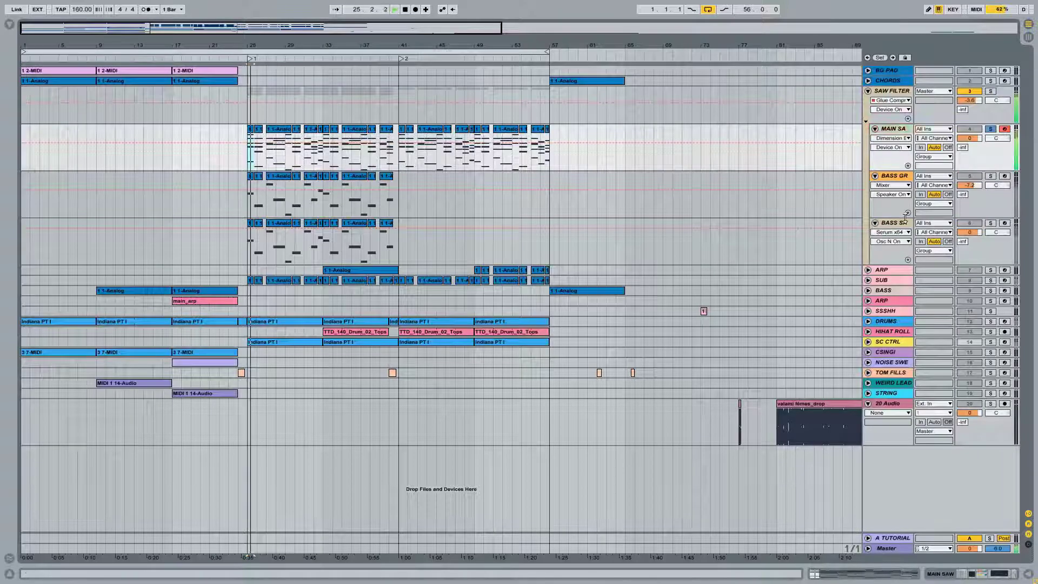
Solo and listen to the BASS SAW and BASS GROWLY tracks one after the other from bar 25
click(895, 226)
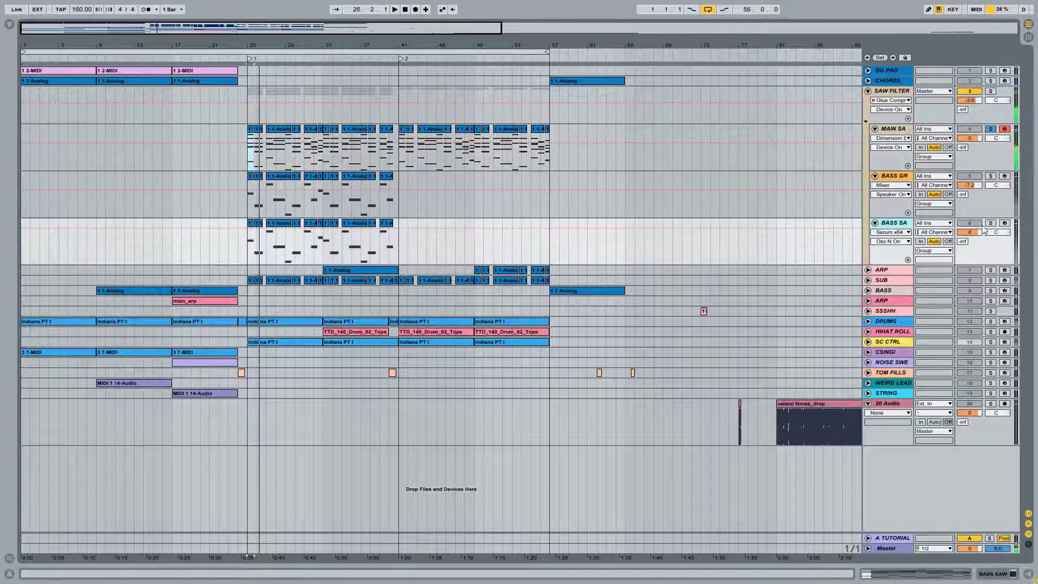
click(990, 223)
key(space)
key(space)
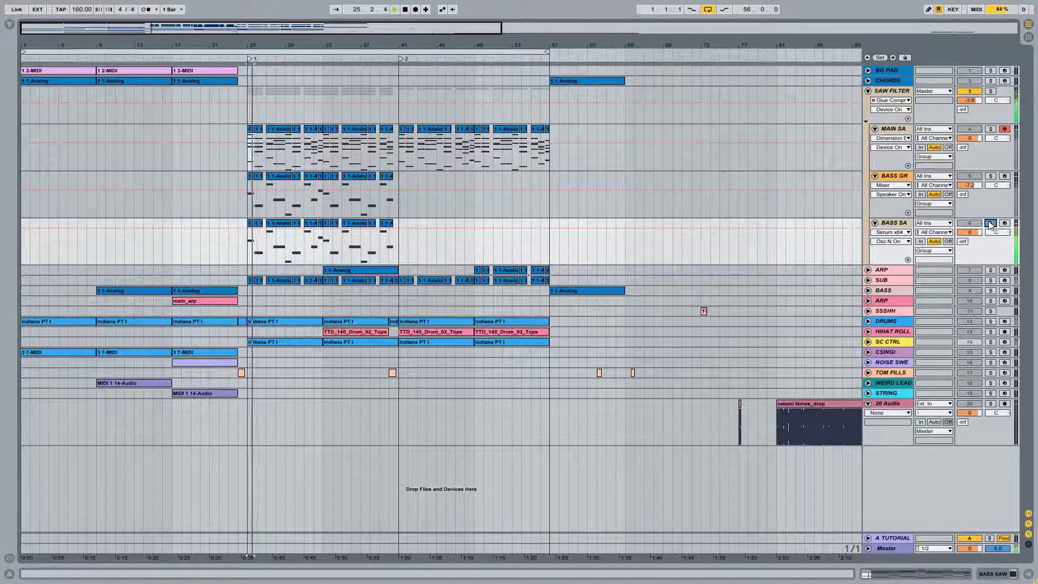
key(space)
click(991, 175)
click(893, 176)
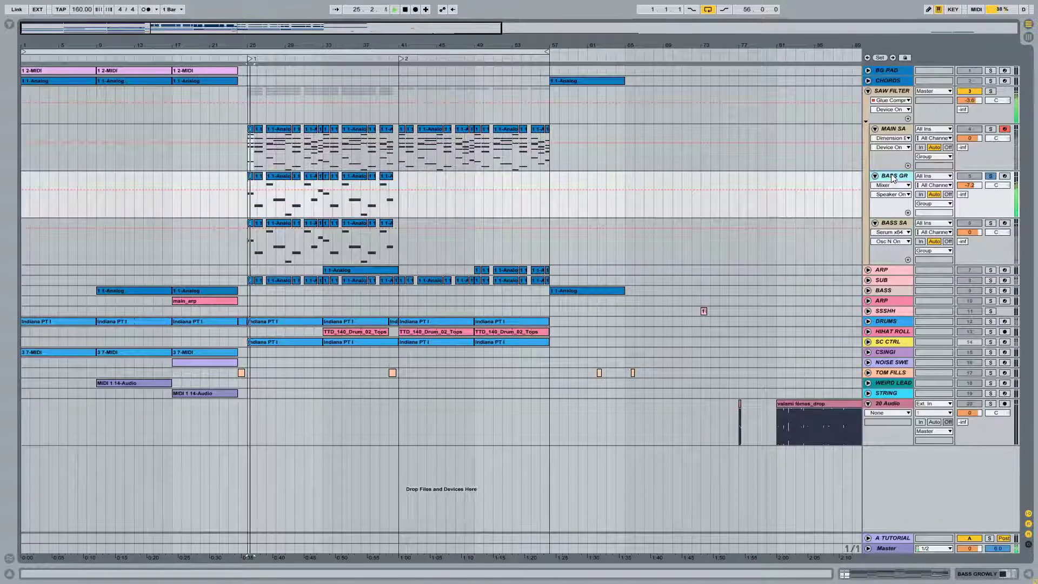
Show the SAW FILTERED group's devices and turn off its audio effect rack and Glue Compressor
double_click(898, 92)
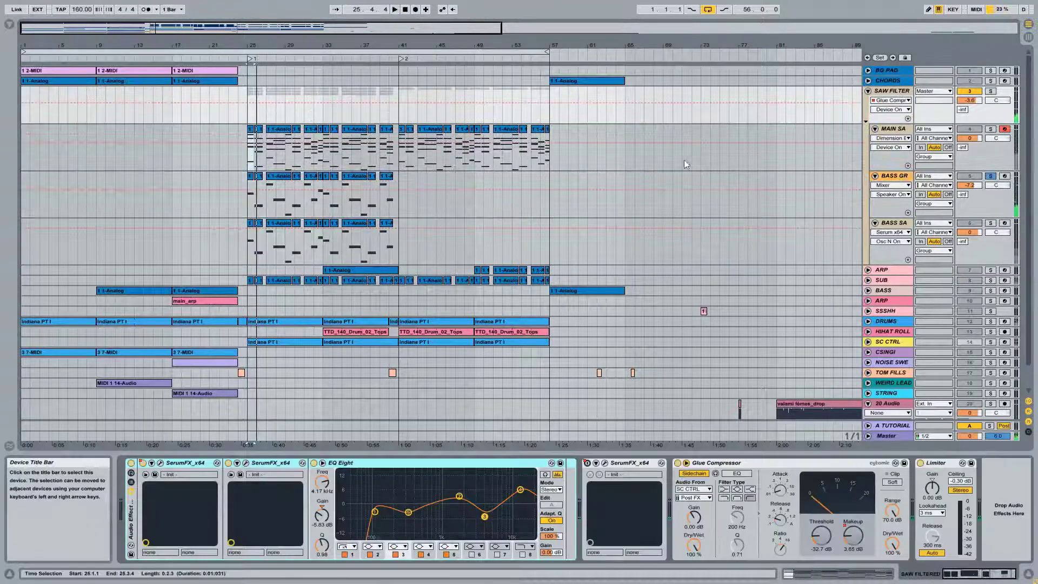
click(131, 464)
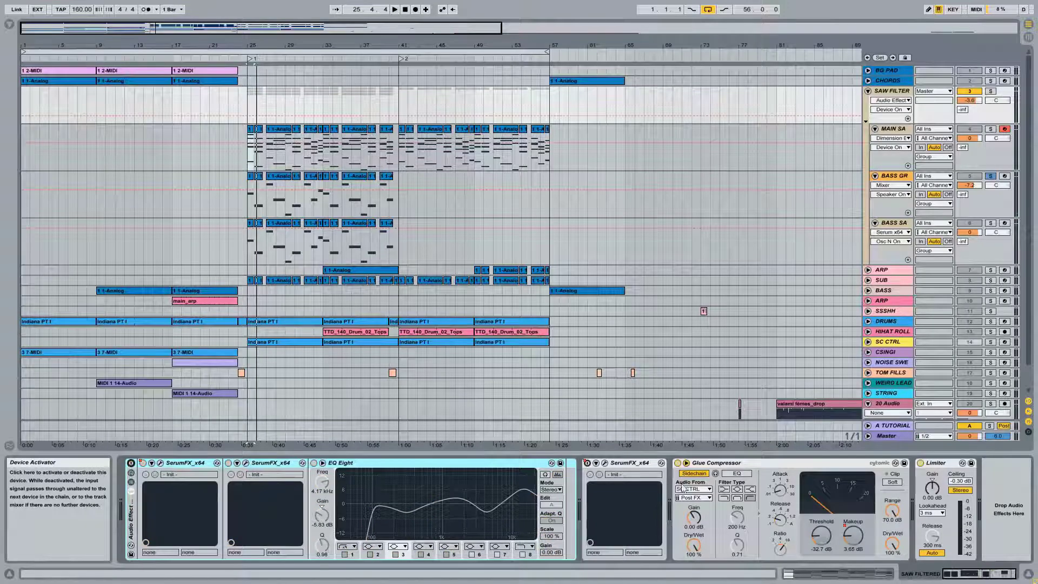
click(677, 462)
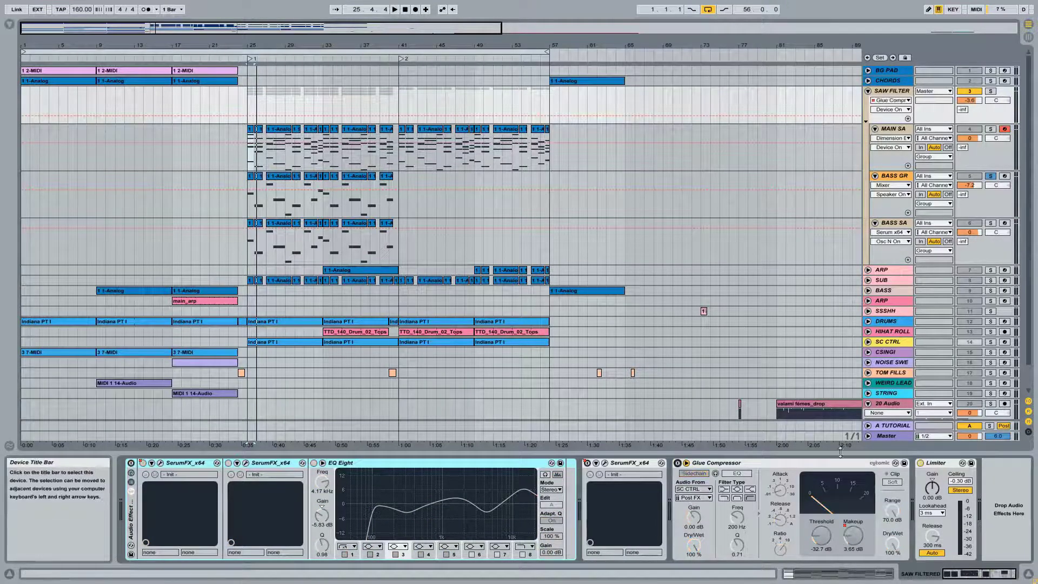
click(623, 463)
Solo the MAIN SAW track and listen to it from bar 25 with the group effects off
drag(250, 45, 250, 53)
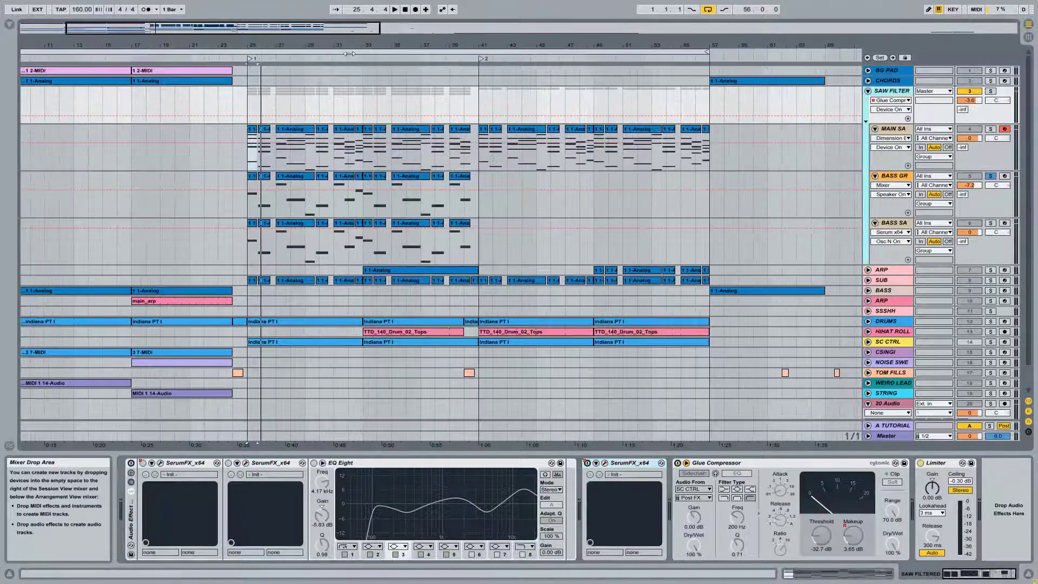
click(252, 130)
key(space)
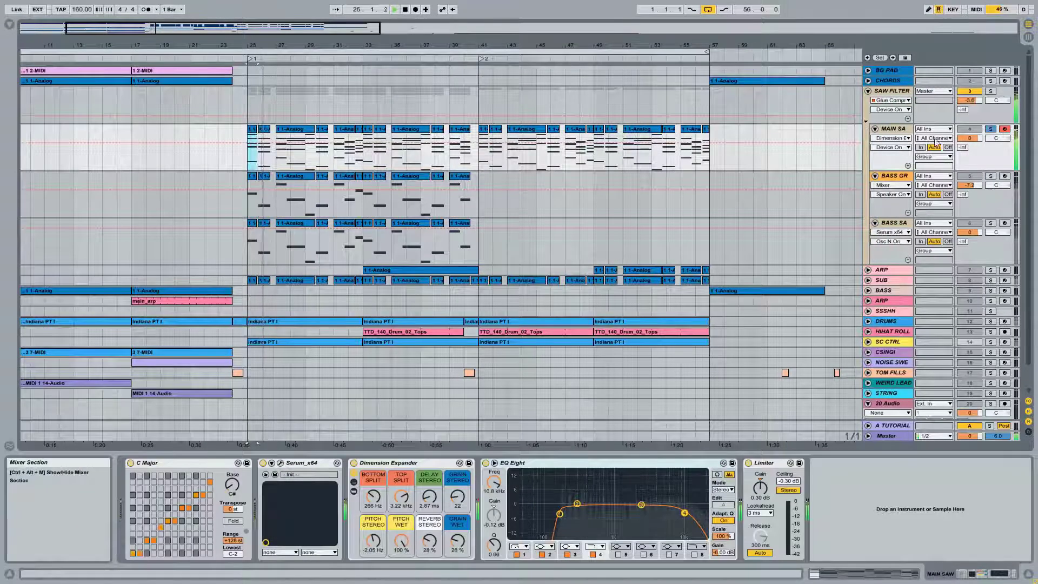
key(space)
Solo the whole SAW FILTERED group and play its combined layers from bar 25
click(893, 91)
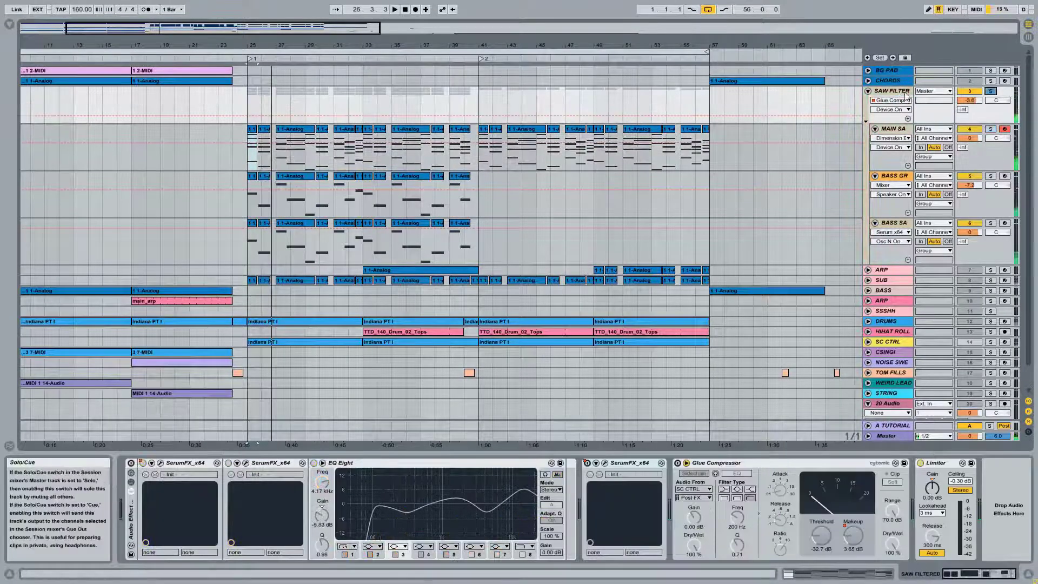
key(space)
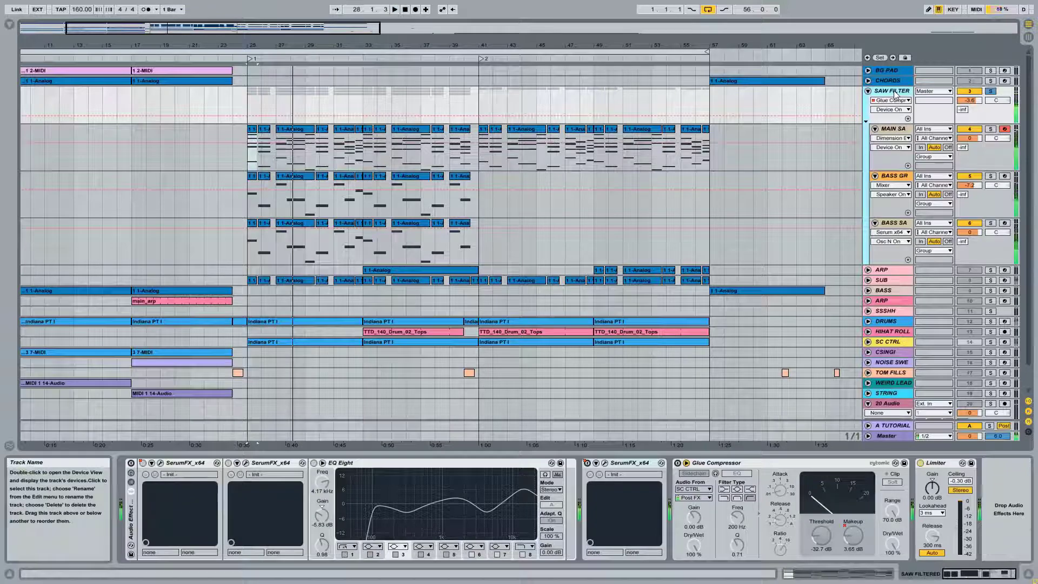
key(space)
key(space)
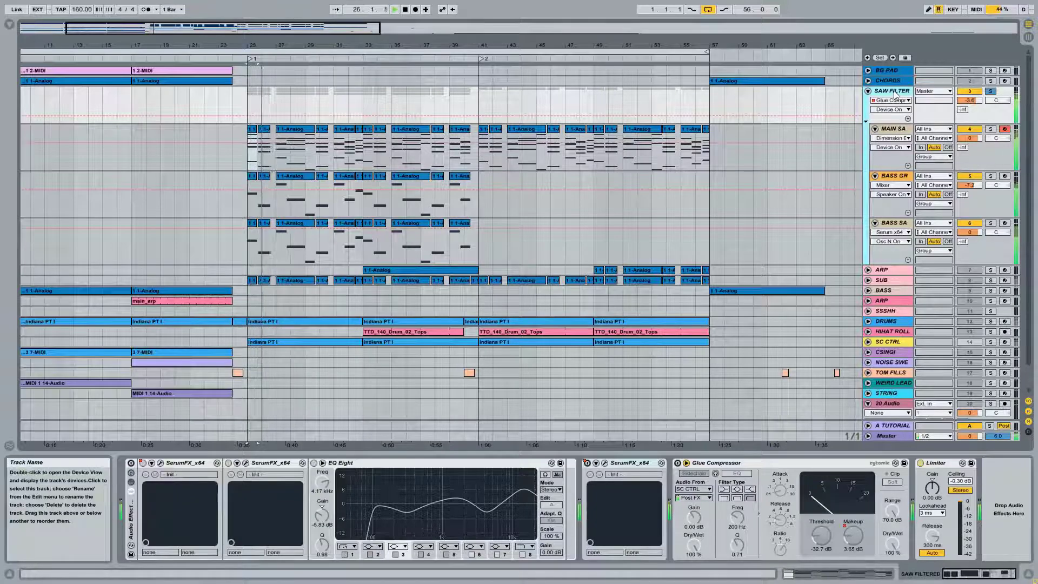
Compare the device chains of MAIN SAW and the SAW FILTERED group, and solo MAIN SAW
click(895, 132)
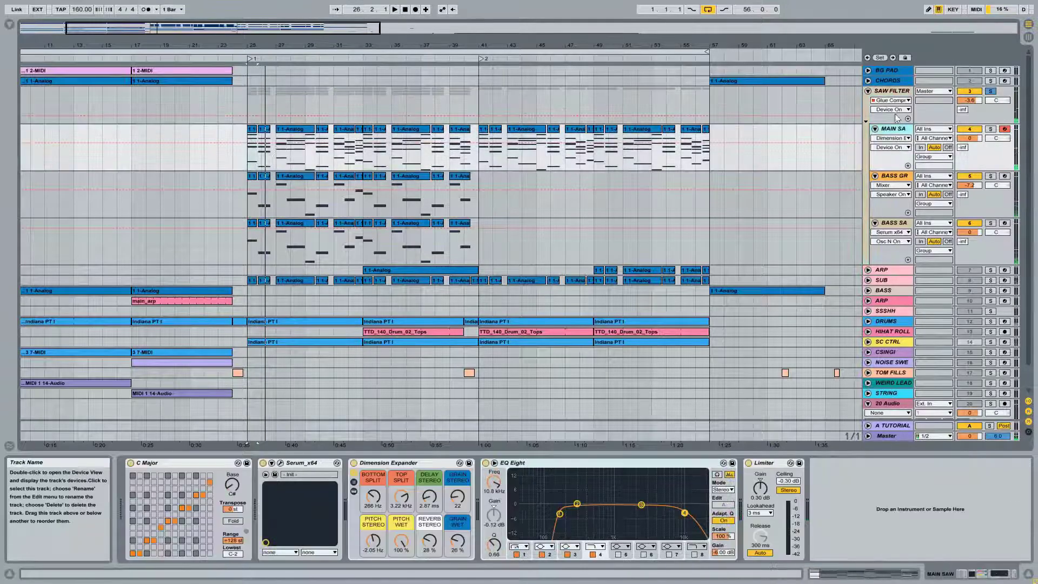
click(894, 95)
click(897, 132)
click(904, 95)
click(899, 132)
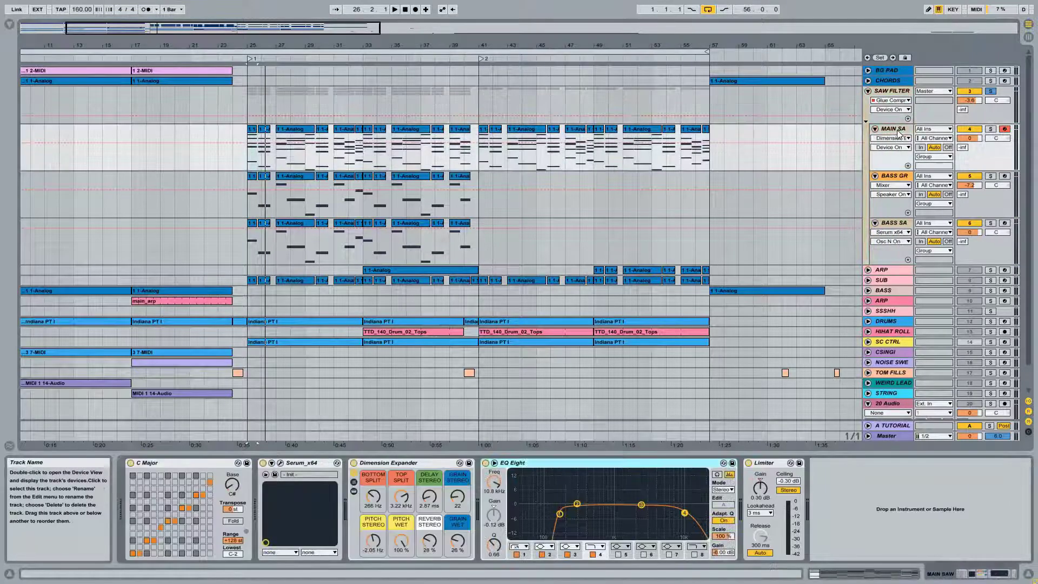
click(990, 129)
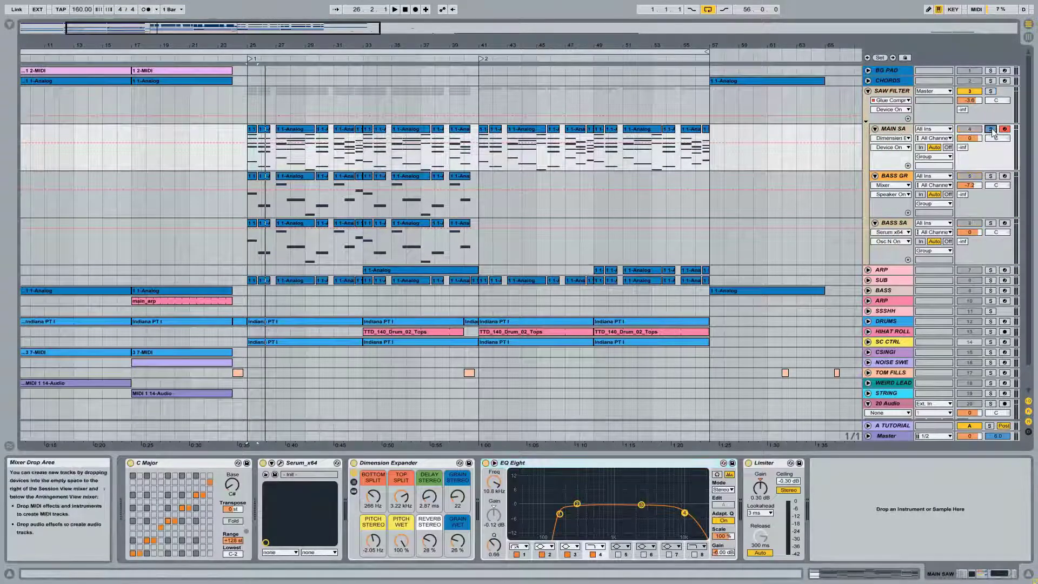
Open MAIN SAW's Serum synth and examine its oscillator unison settings and its effects page
click(280, 464)
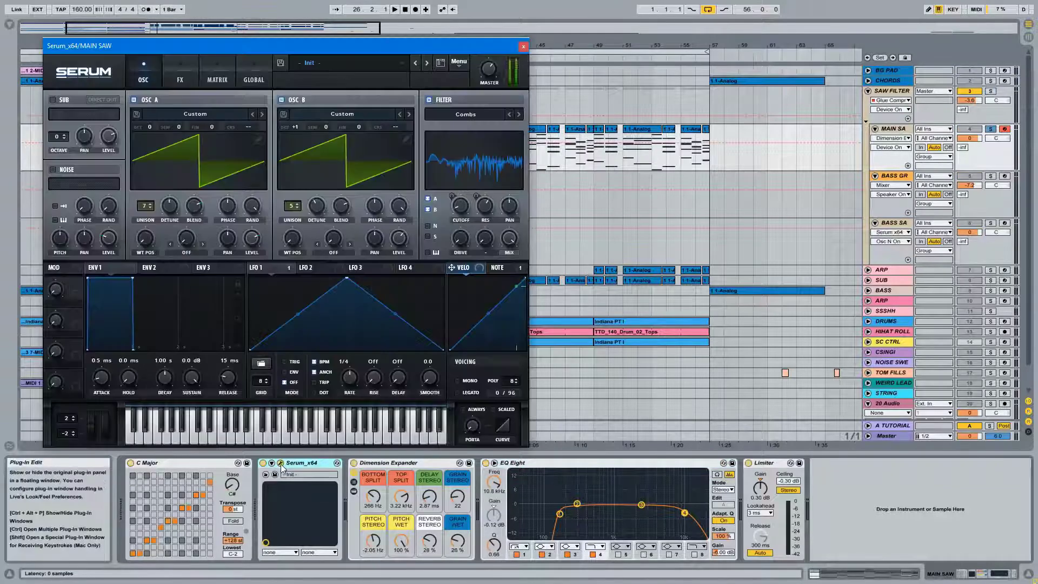
drag(290, 49, 489, 73)
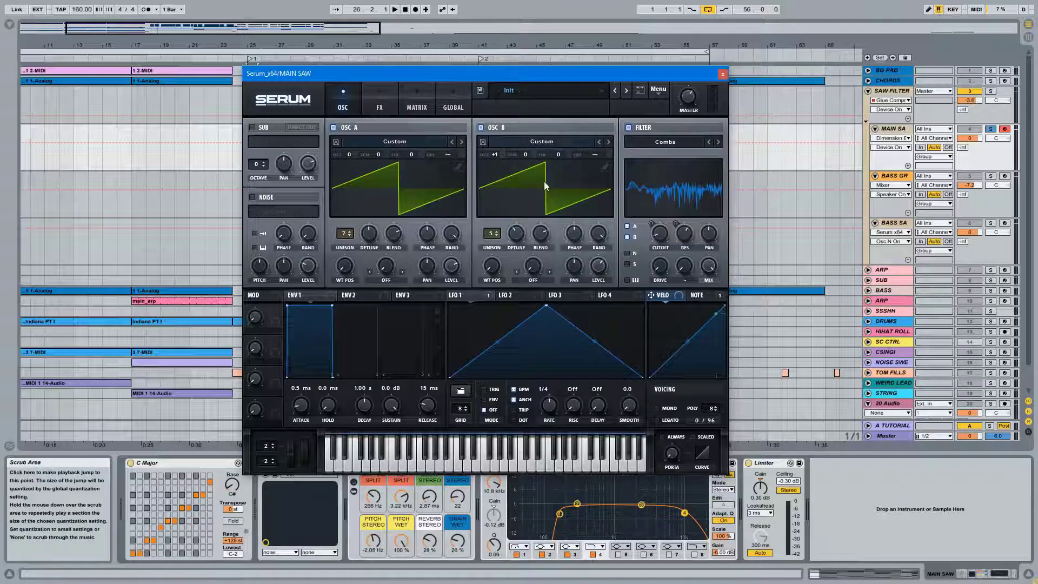
click(341, 233)
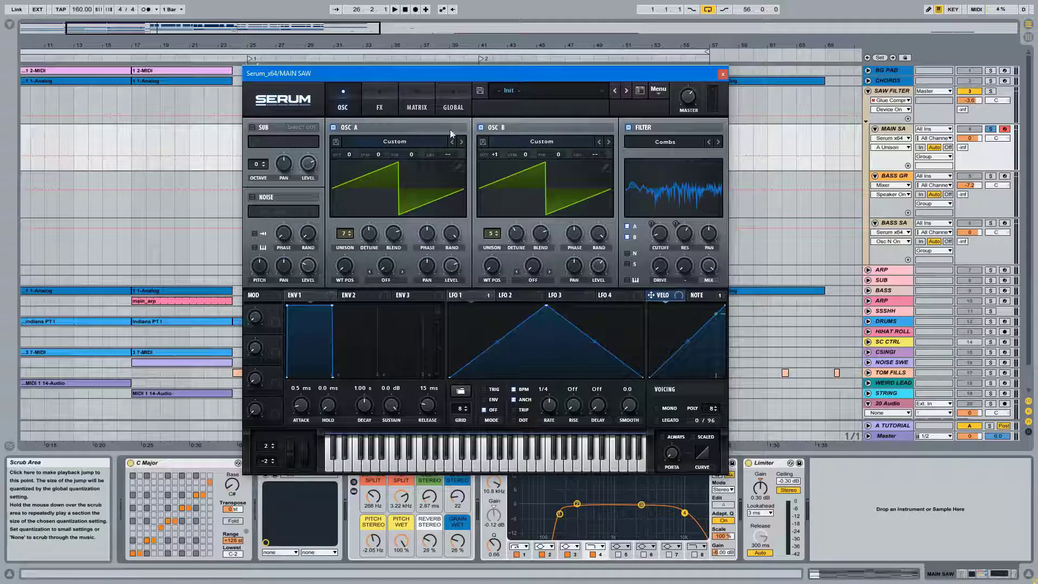
click(385, 100)
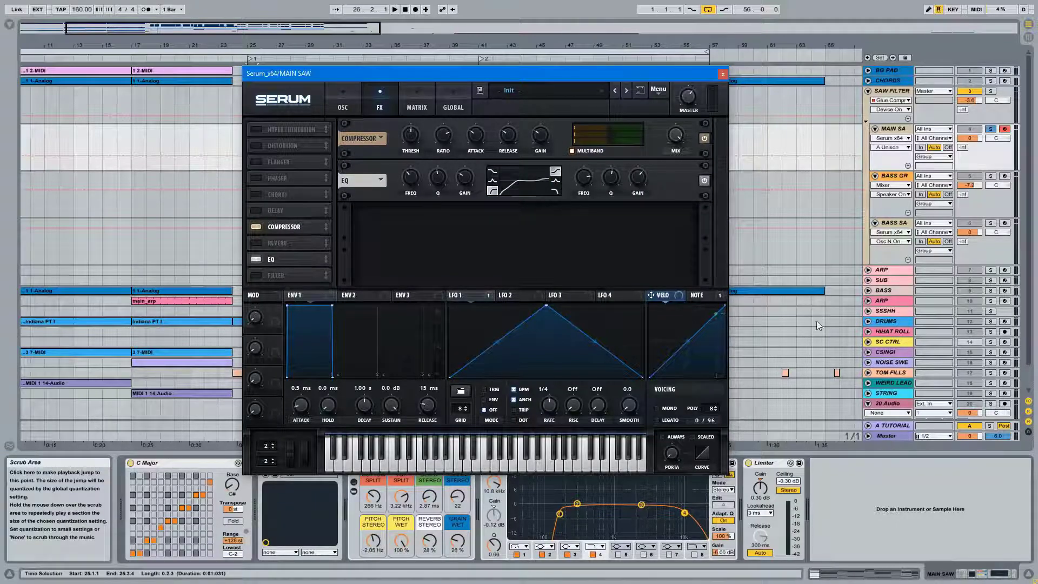
Solo the SUB track together with the SAW FILTERED group and play from bar 25
click(886, 294)
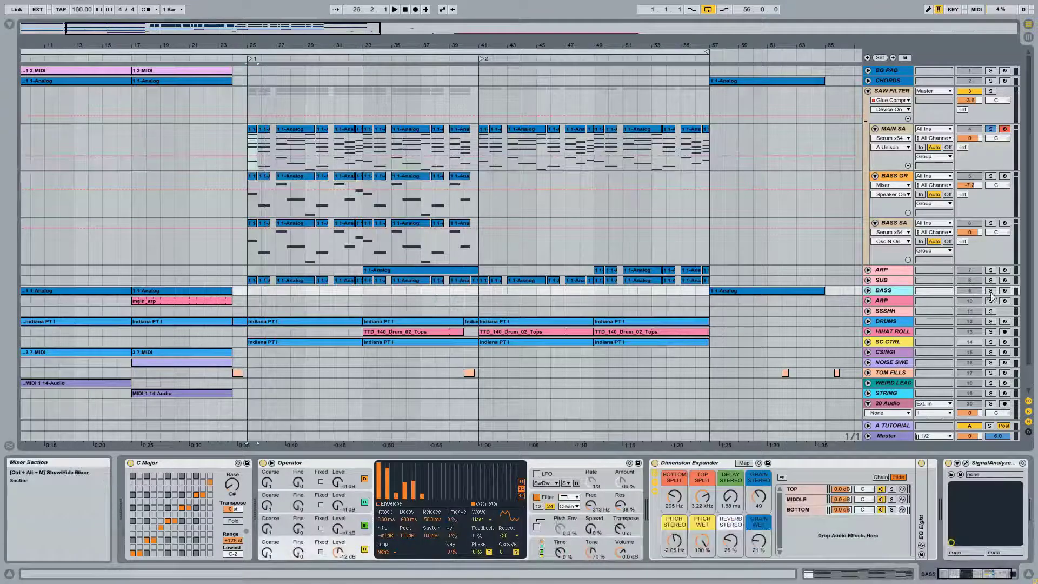
key(space)
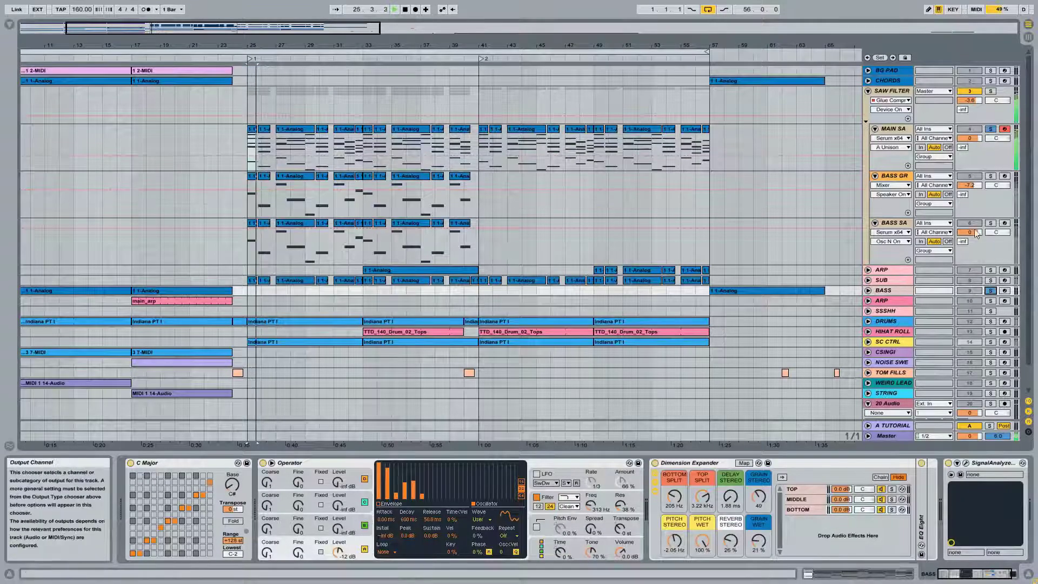
click(991, 280)
key(ctrl+l)
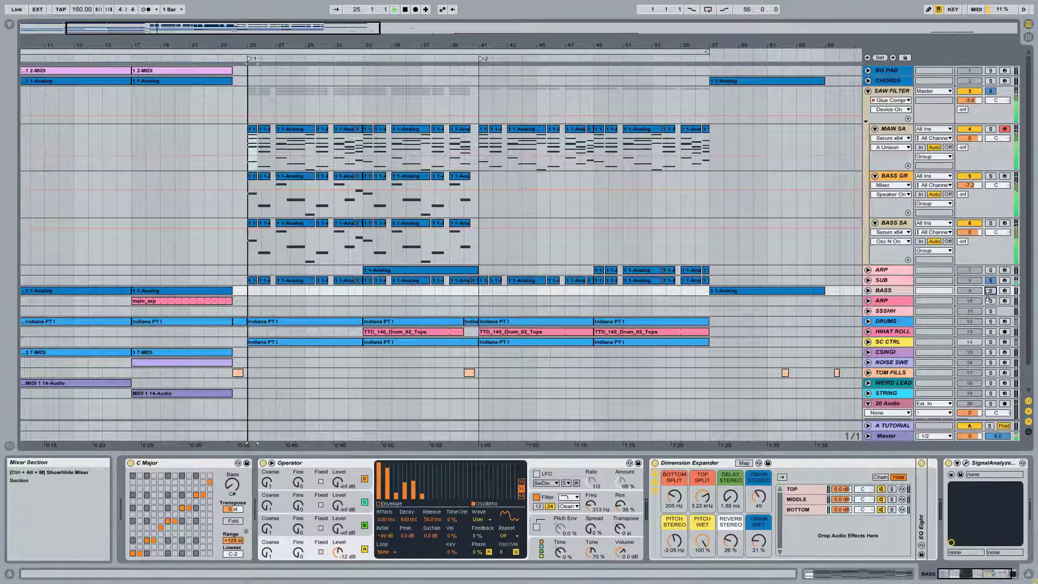
Listen to the SUB track soloed alone from bar 25 and return the solo to the SAW FILTERED group
click(991, 281)
key(ctrl+l)
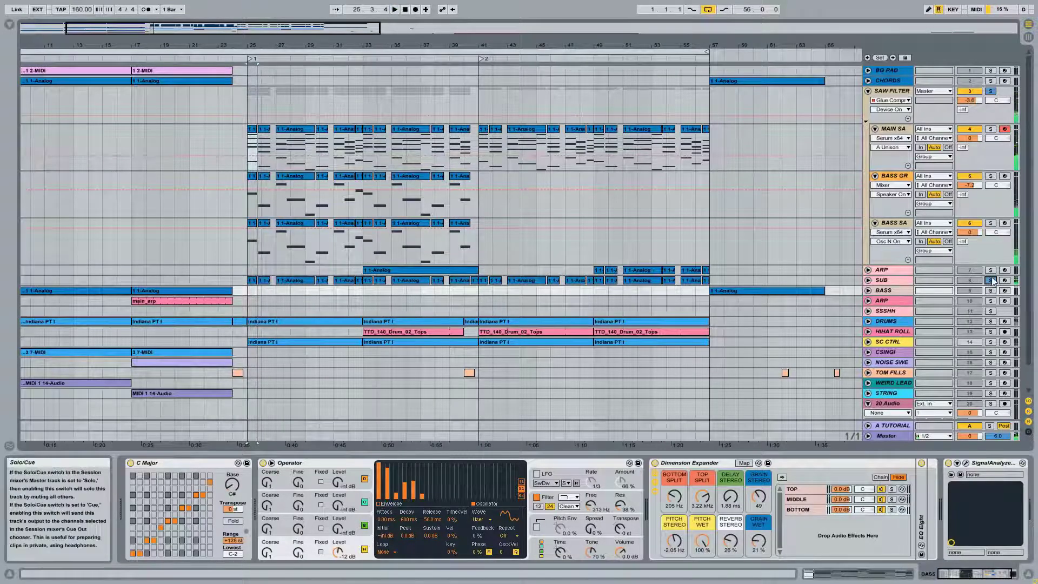
key(space)
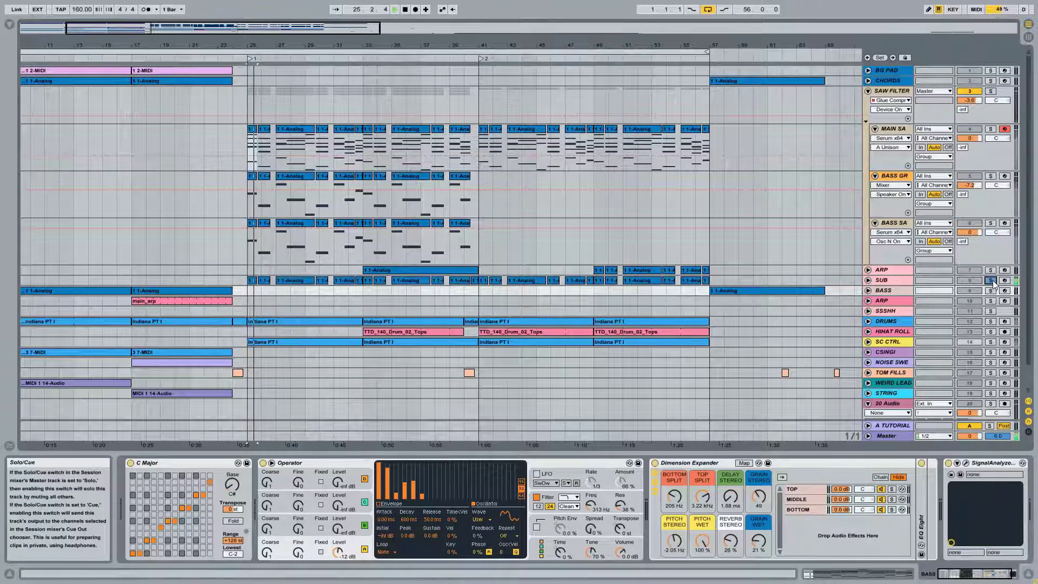
click(990, 90)
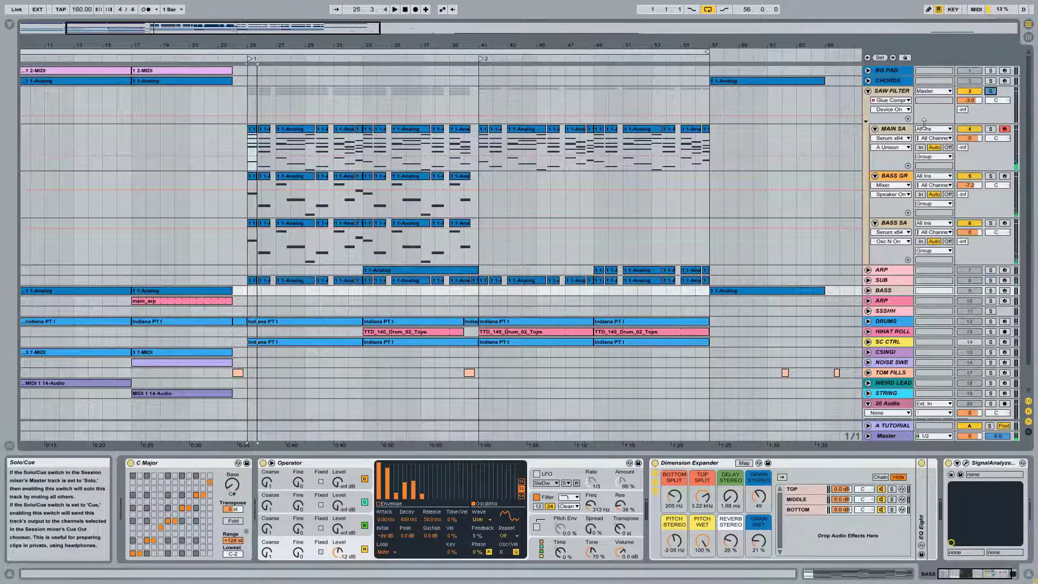
Open MAIN SAW's Serum synth again, review its effects and oscillator pages, and close it
click(893, 129)
drag(494, 73, 568, 93)
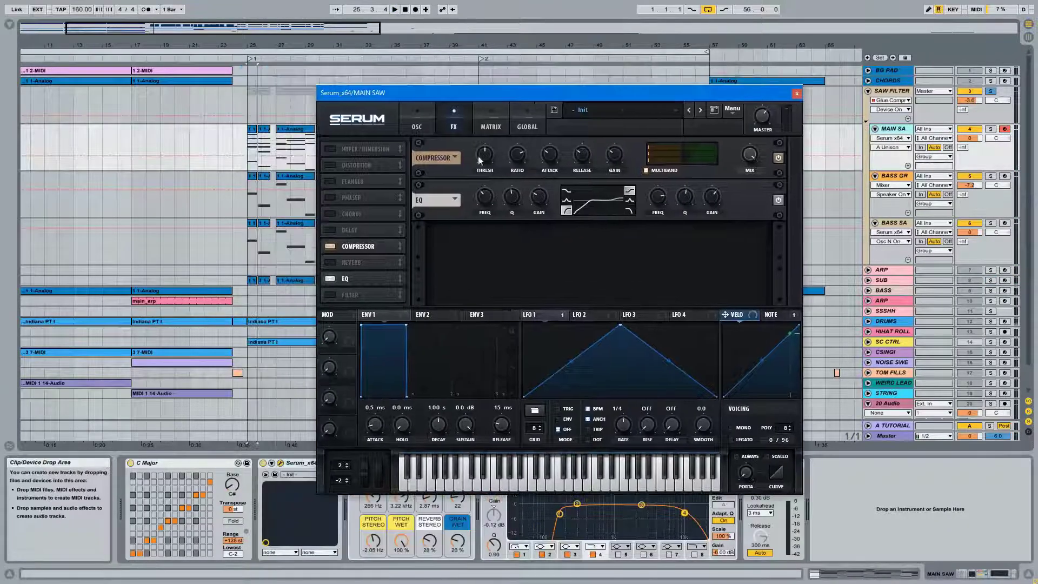
click(414, 113)
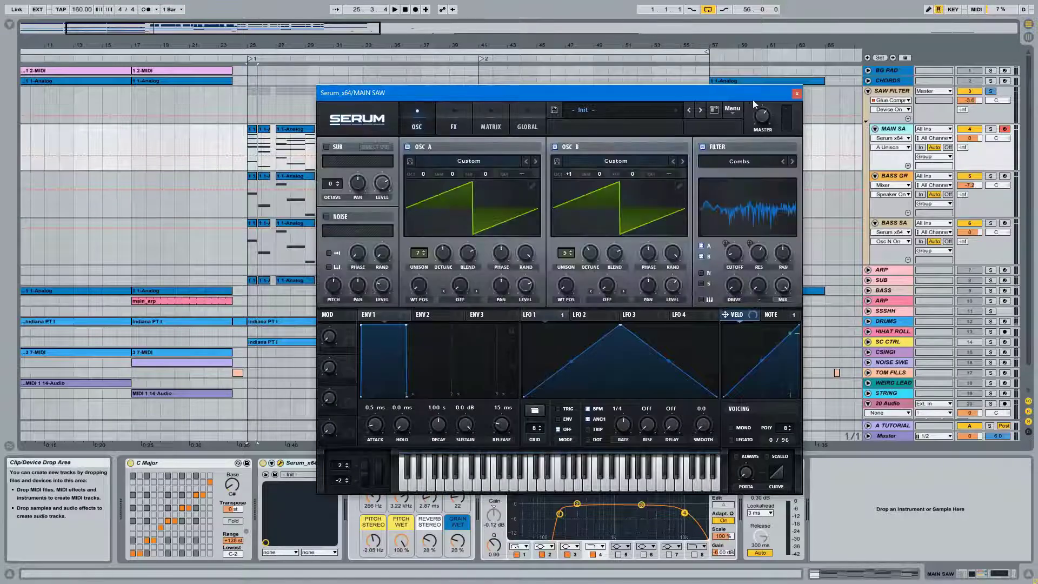
click(796, 94)
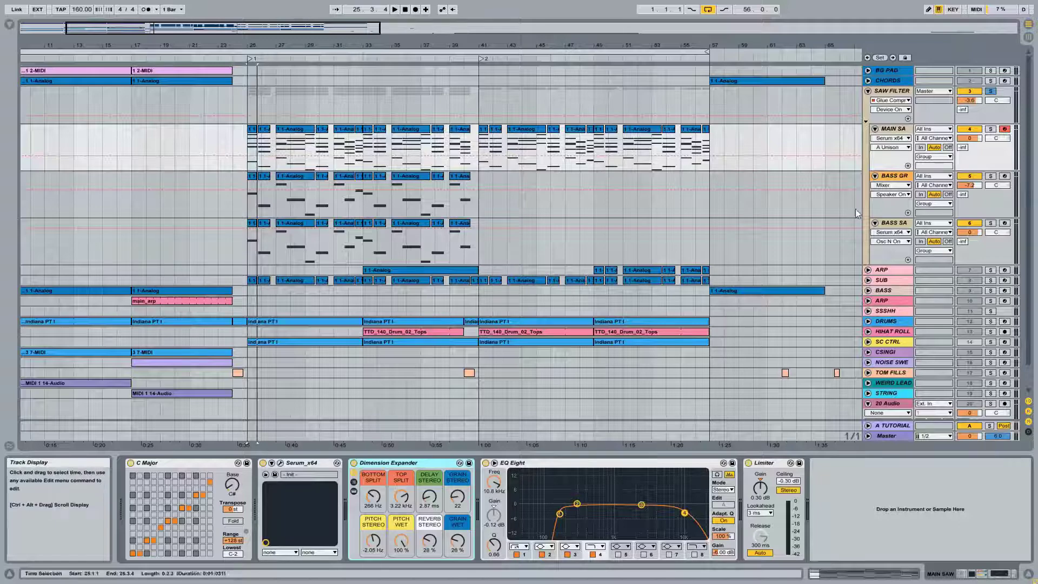
Play the soloed saw group from bar 25 and compare MAIN SAW with its Dimension Expander bypassed and active
click(416, 466)
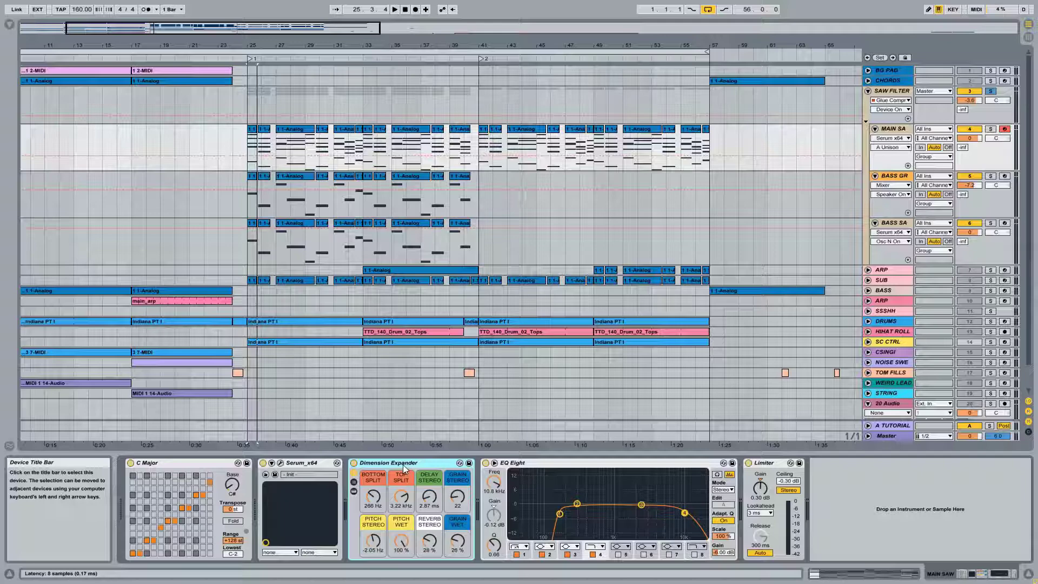
click(895, 129)
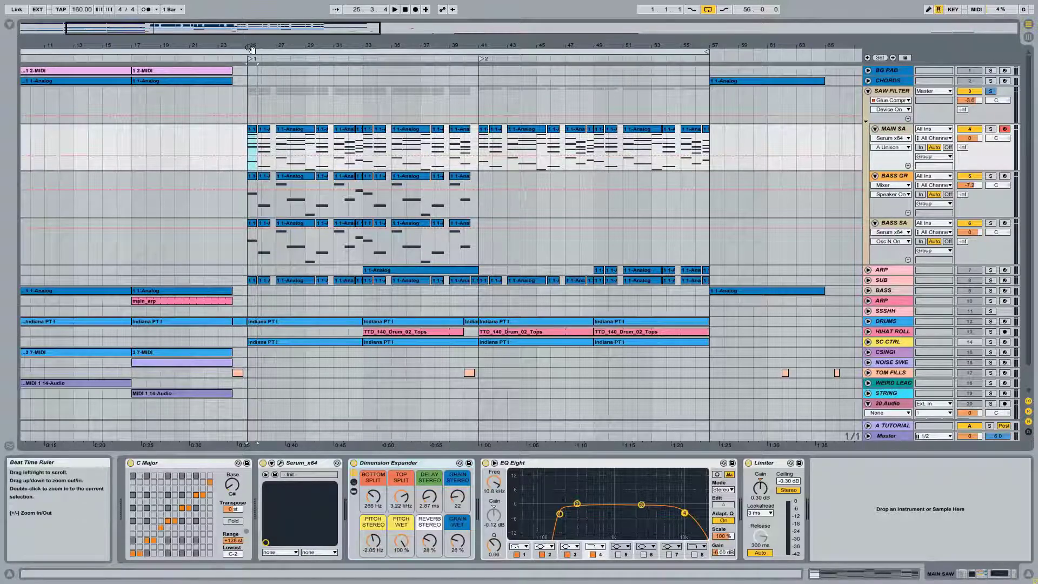
drag(249, 43, 247, 48)
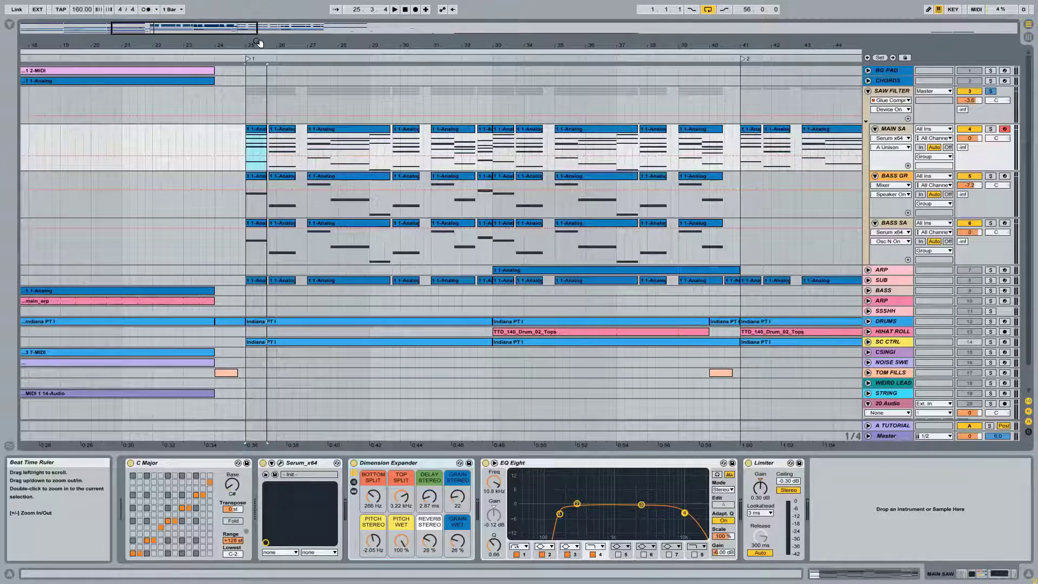
drag(266, 42, 211, 42)
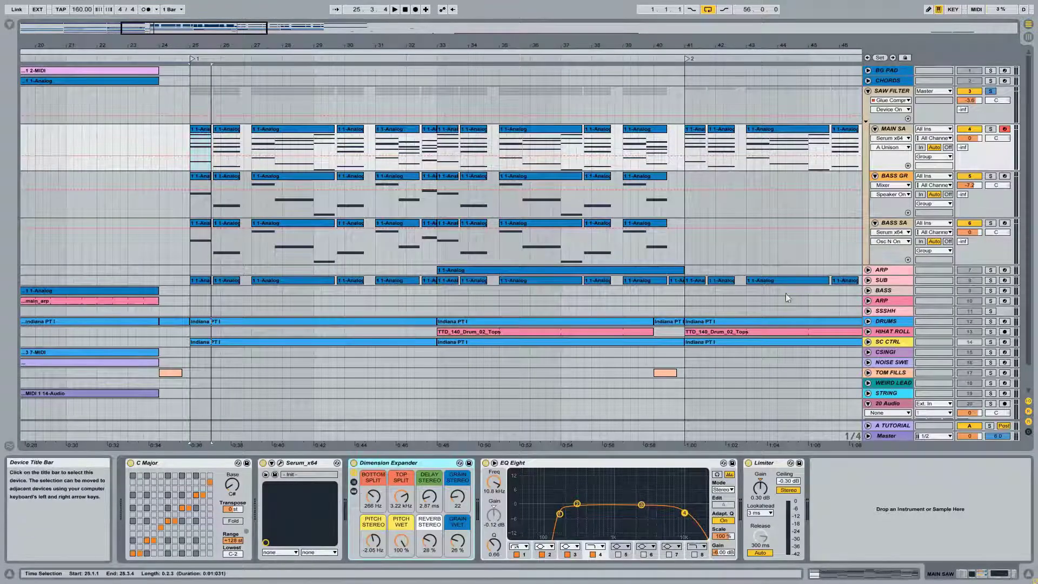
key(space)
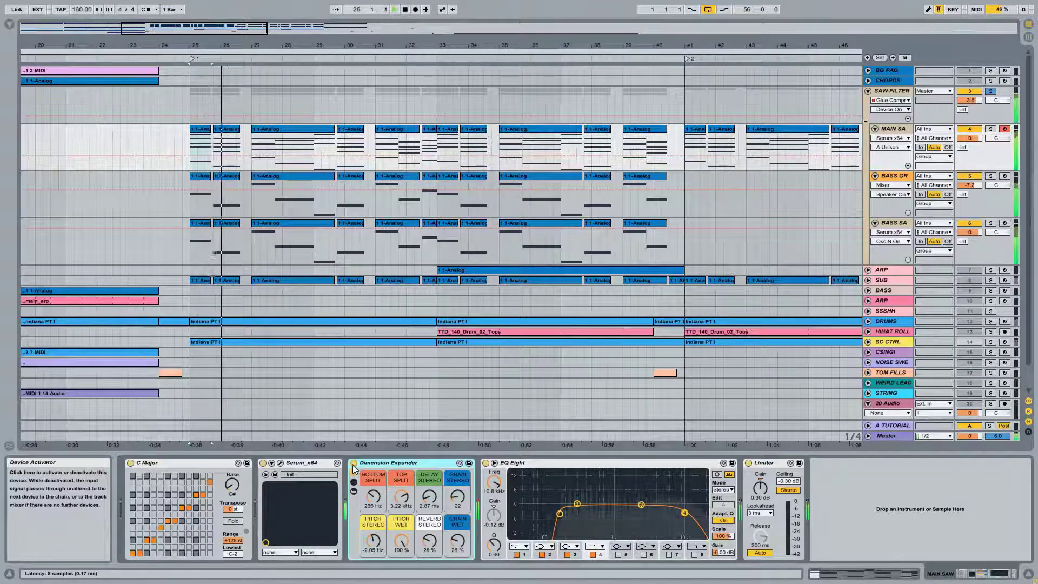
click(354, 463)
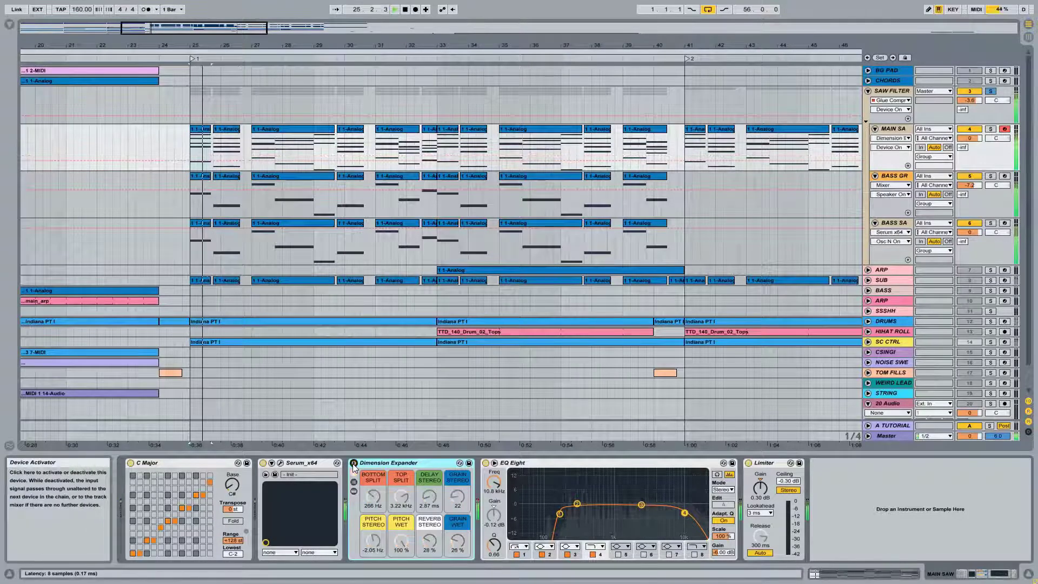
key(space)
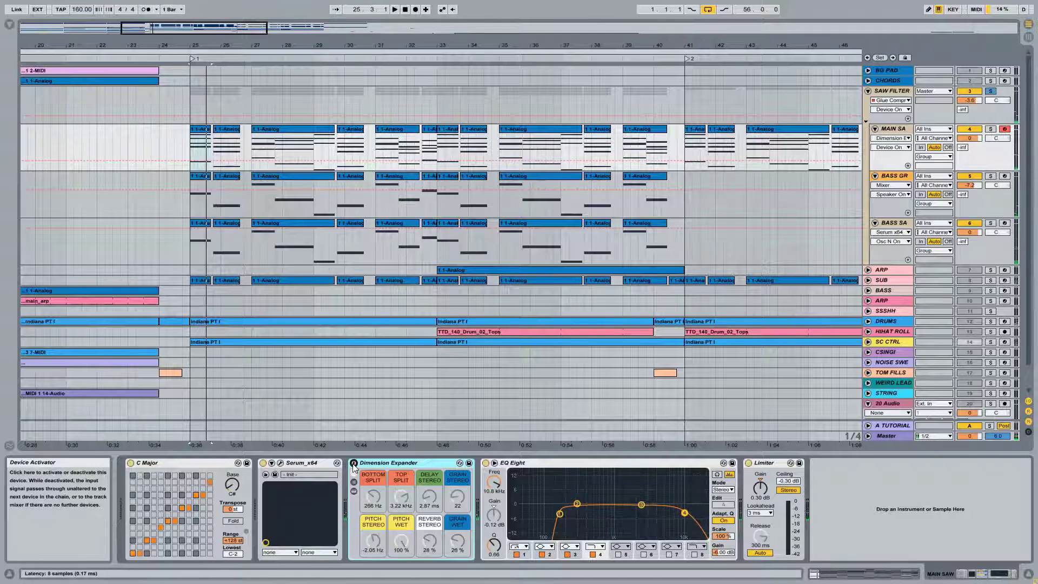
key(space)
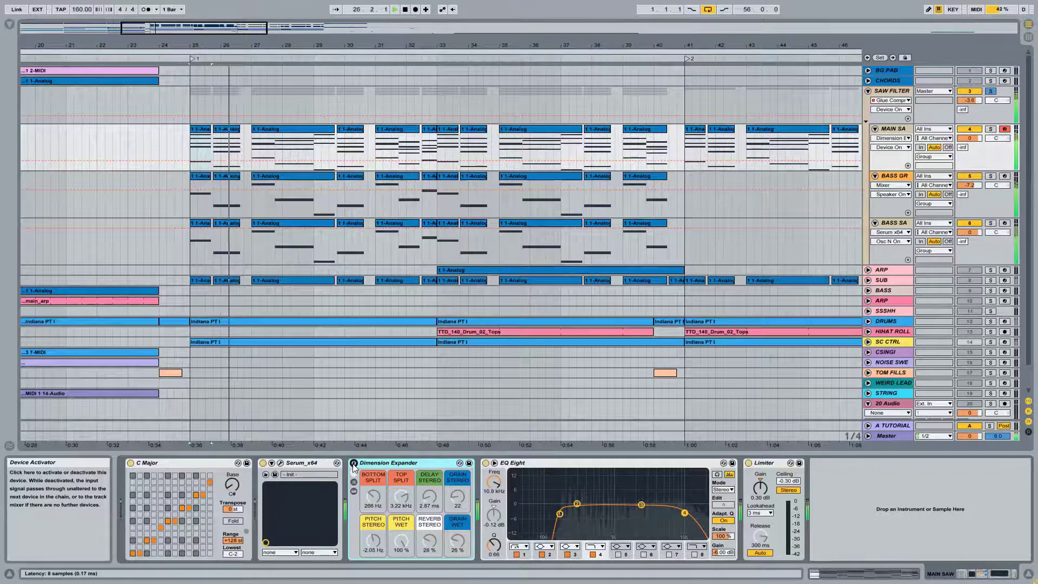
key(space)
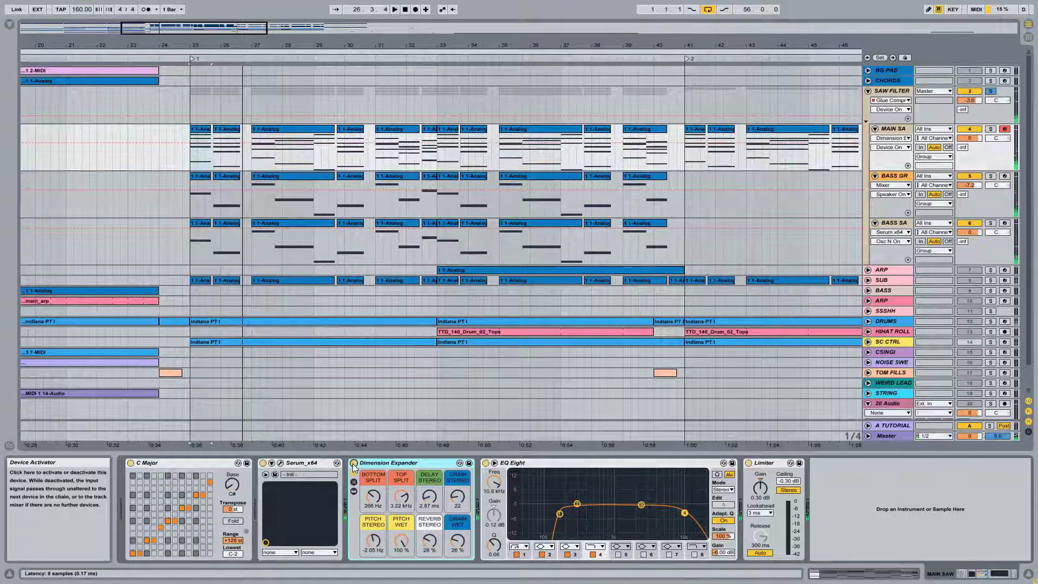
key(space)
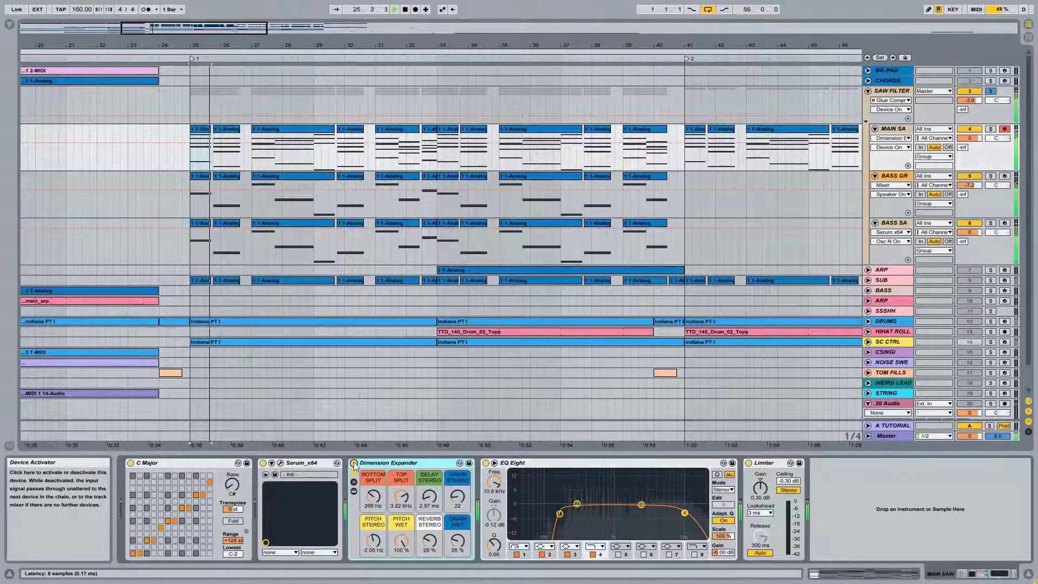
key(space)
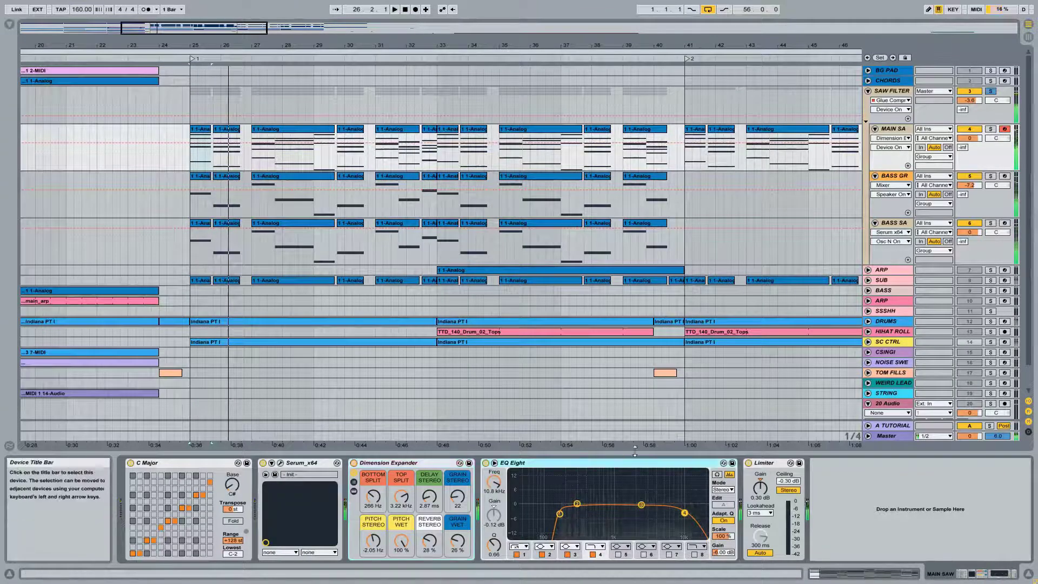
Inspect the high-cut band of MAIN SAW's EQ Eight and replay the group from bar 25
click(684, 512)
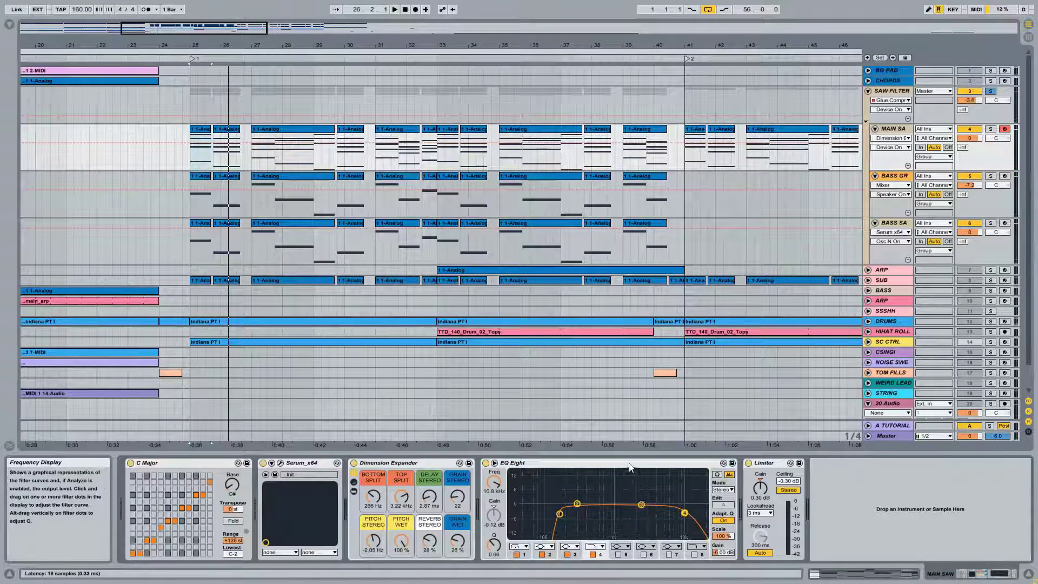
key(space)
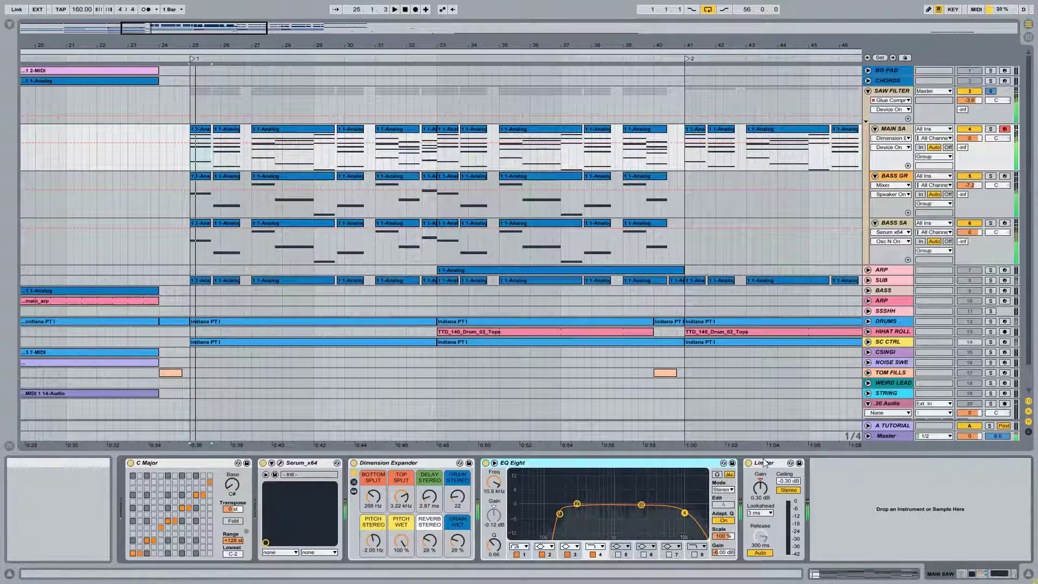
Solo BASS SAW, open the effects page of its Serum synth, and listen from bar 25
click(893, 223)
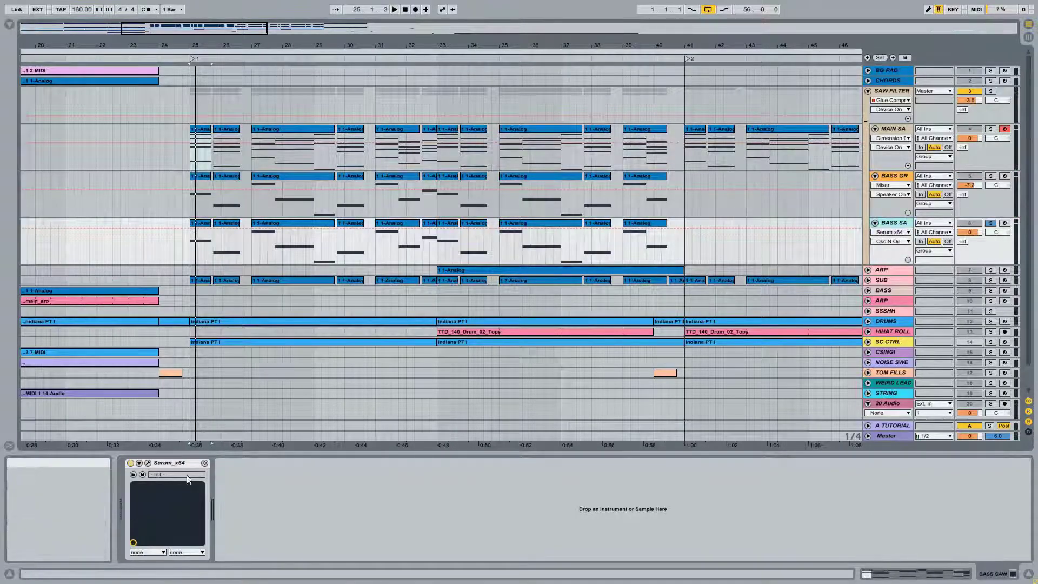
click(148, 463)
drag(334, 93, 458, 99)
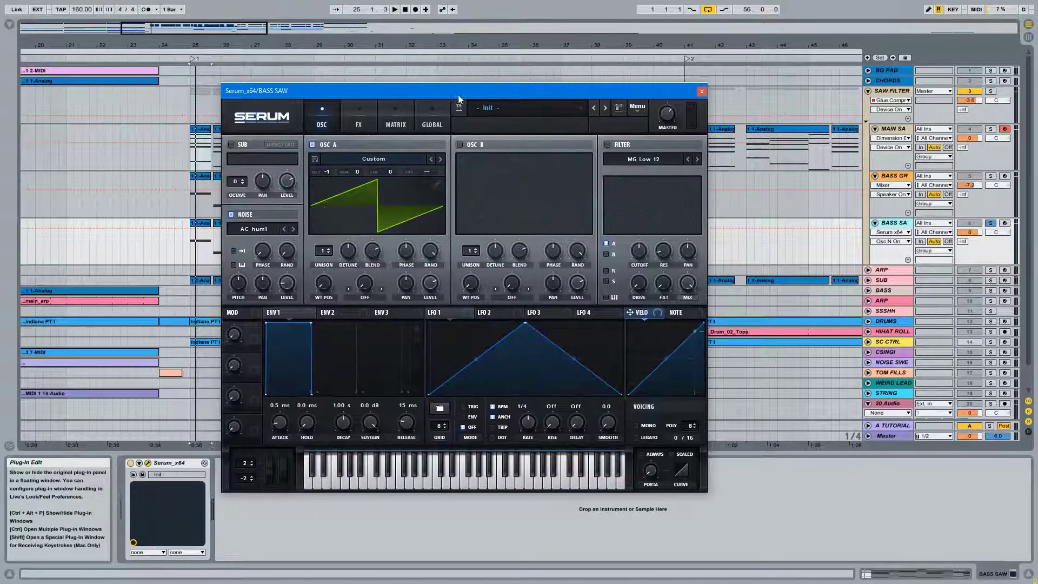
click(355, 124)
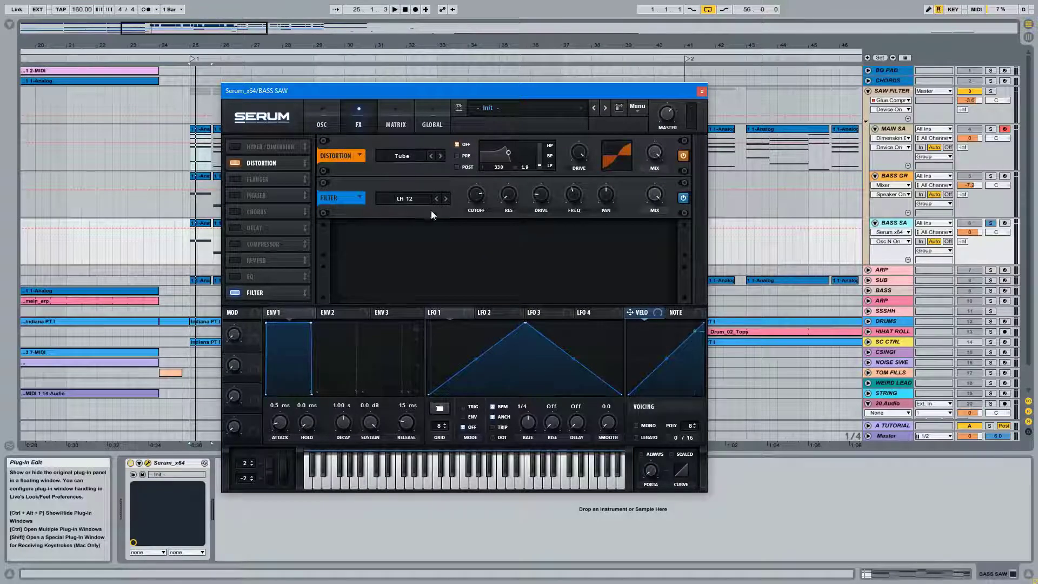
key(space)
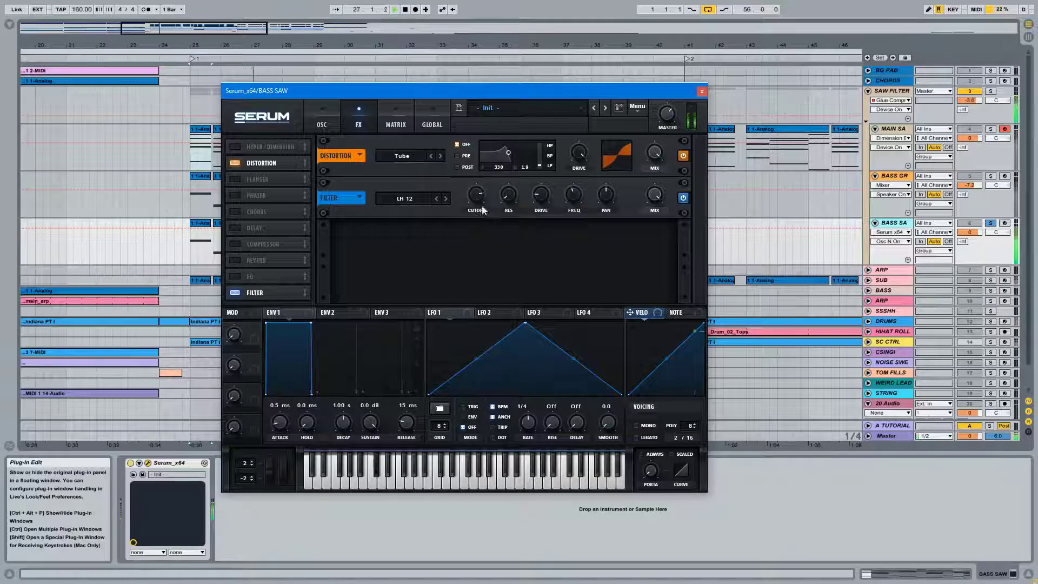
key(space)
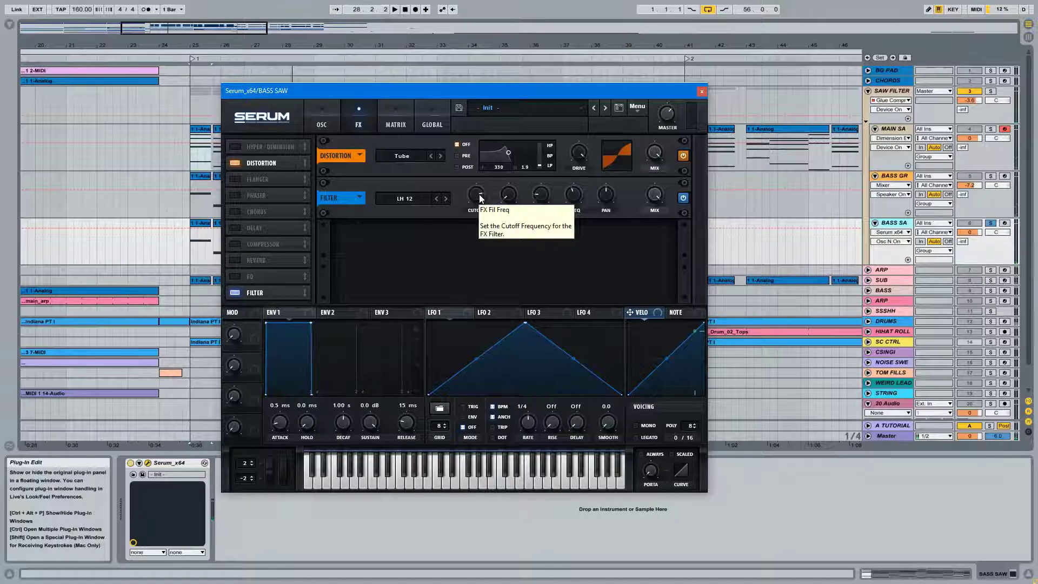
Examine the Multi filter types for BASS SAW's Serum effects filter, keep LH 12, and close the synth
click(414, 199)
mouse_move(409, 224)
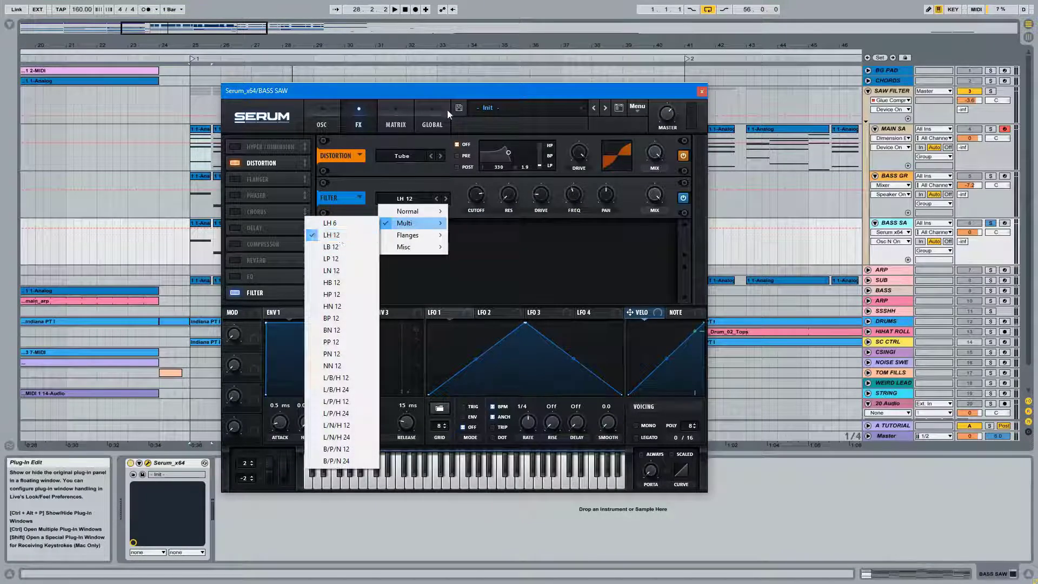
click(437, 142)
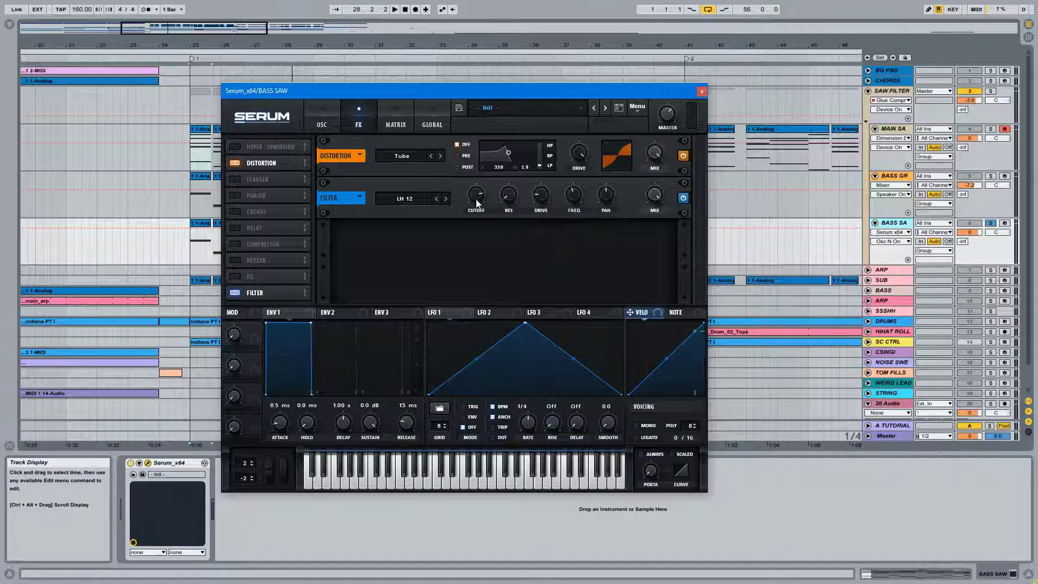
click(700, 91)
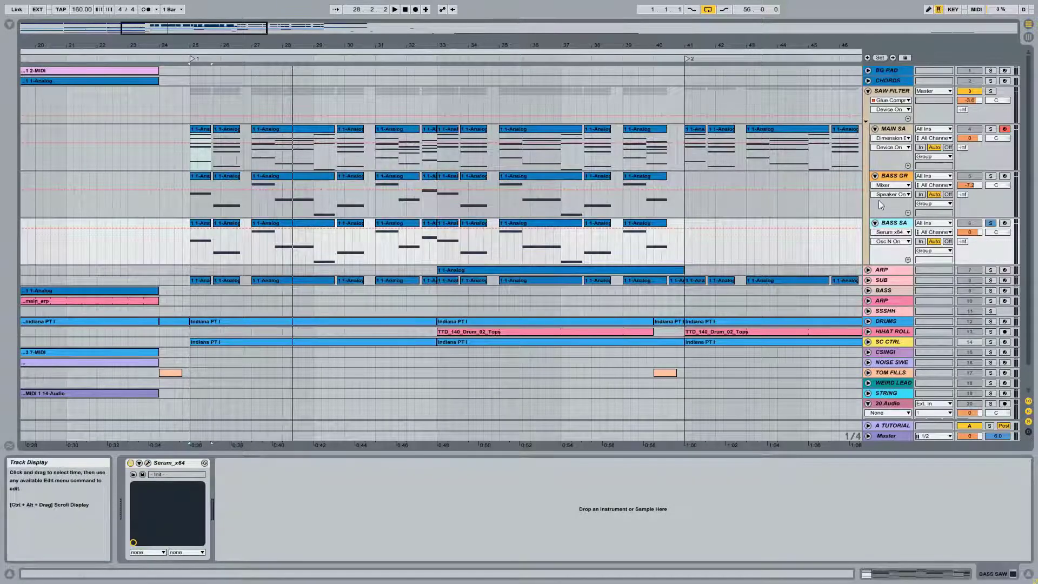
Solo the BASS GROWLY track and listen to it repeatedly from its first clip at bar 25
click(891, 179)
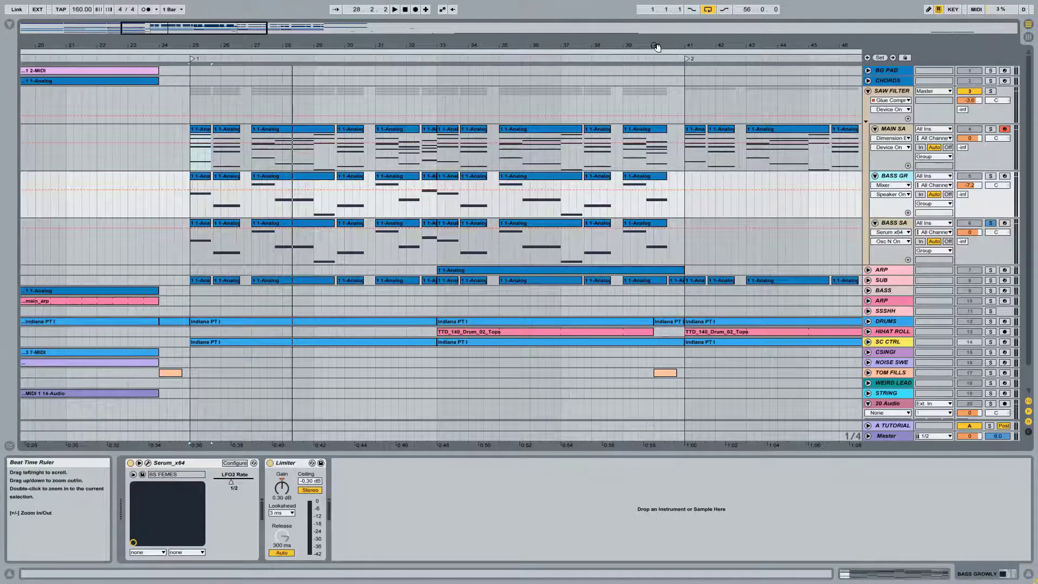
key(minus)
key(minus)
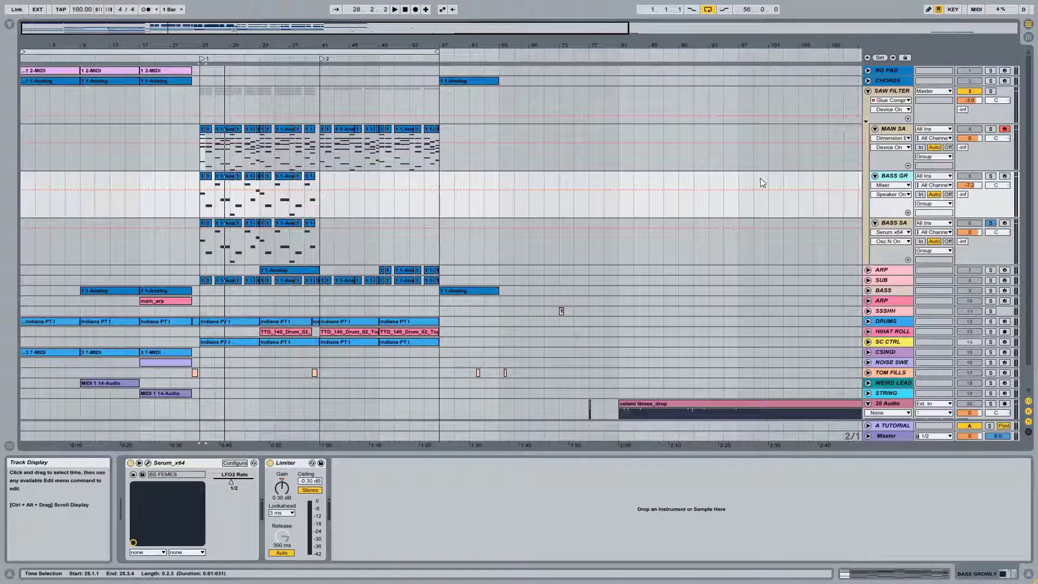
click(990, 176)
drag(209, 50, 195, 163)
click(187, 180)
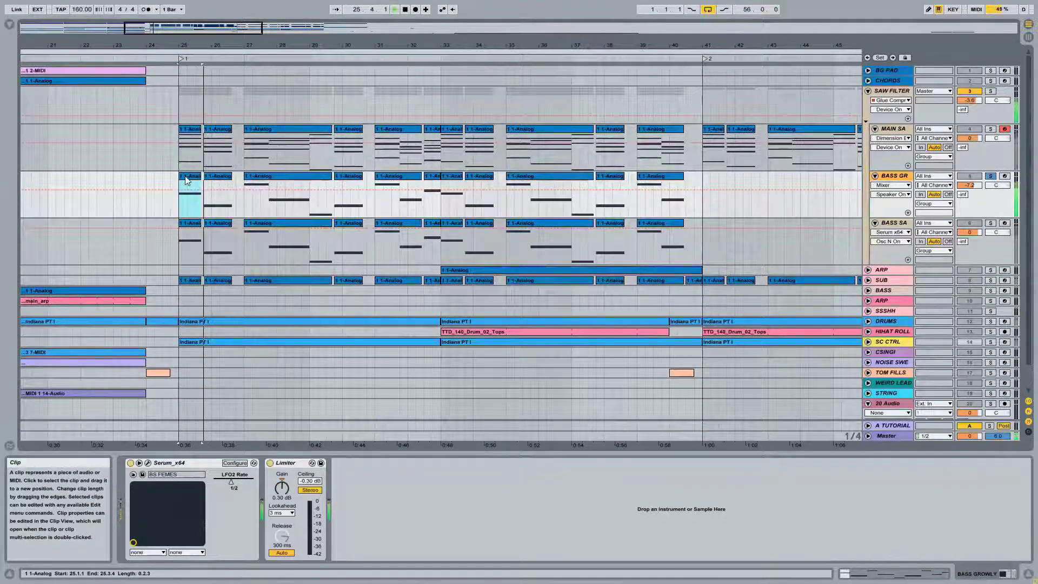
key(space)
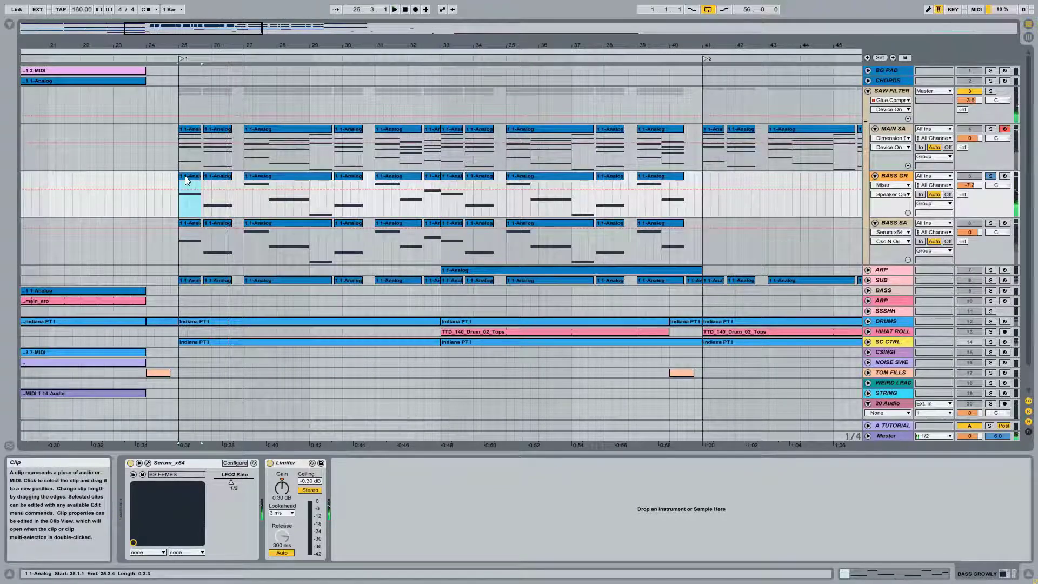
key(space)
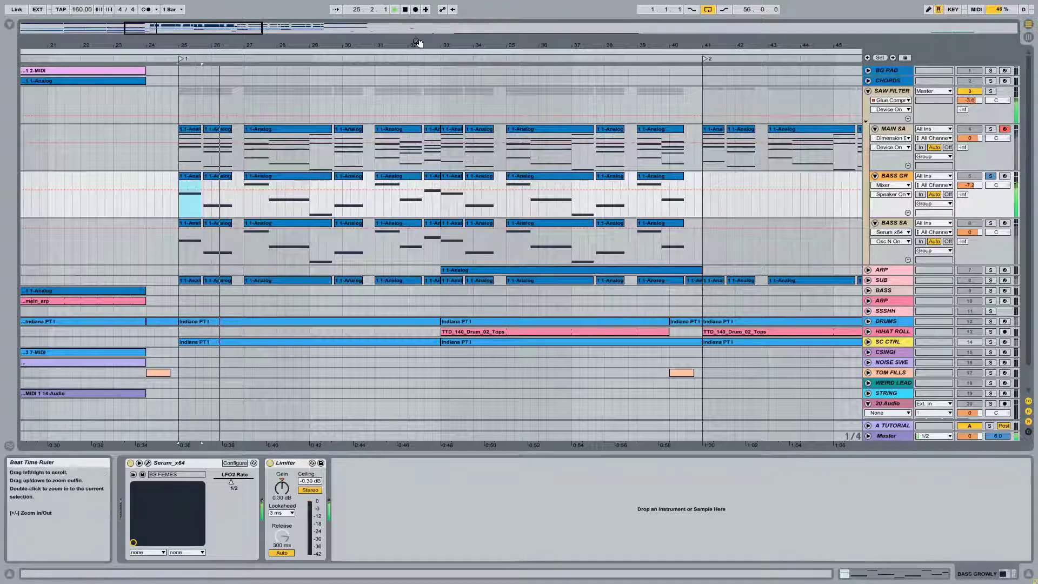
Hide the device view, solo the 20 Audio track, and play its femes_drop recording from bar 97
mouse_move(417, 43)
mouse_down()
mouse_move(393, 44)
mouse_move(393, 22)
mouse_up()
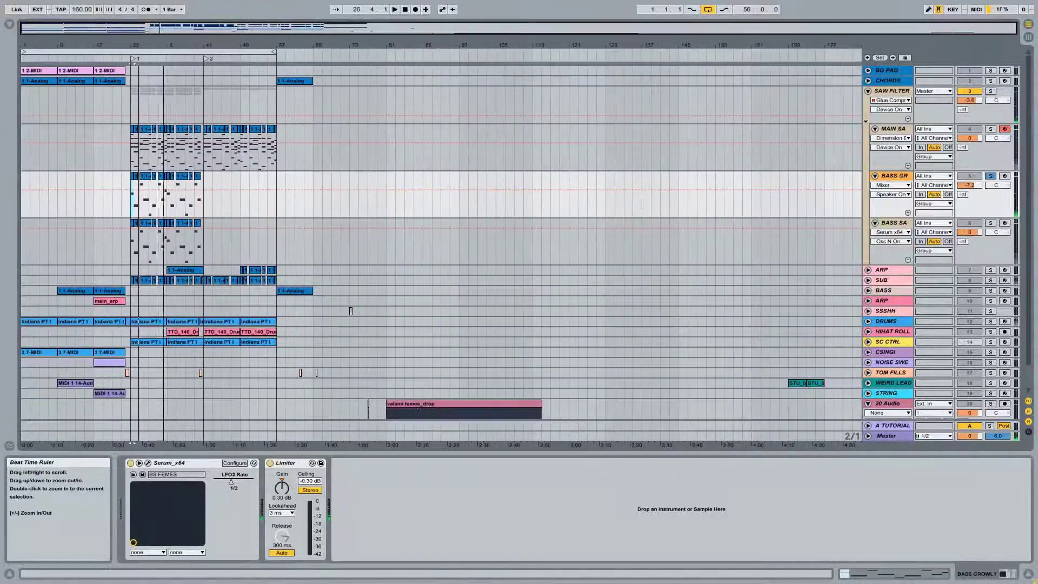
scroll(486, 206, down, 2)
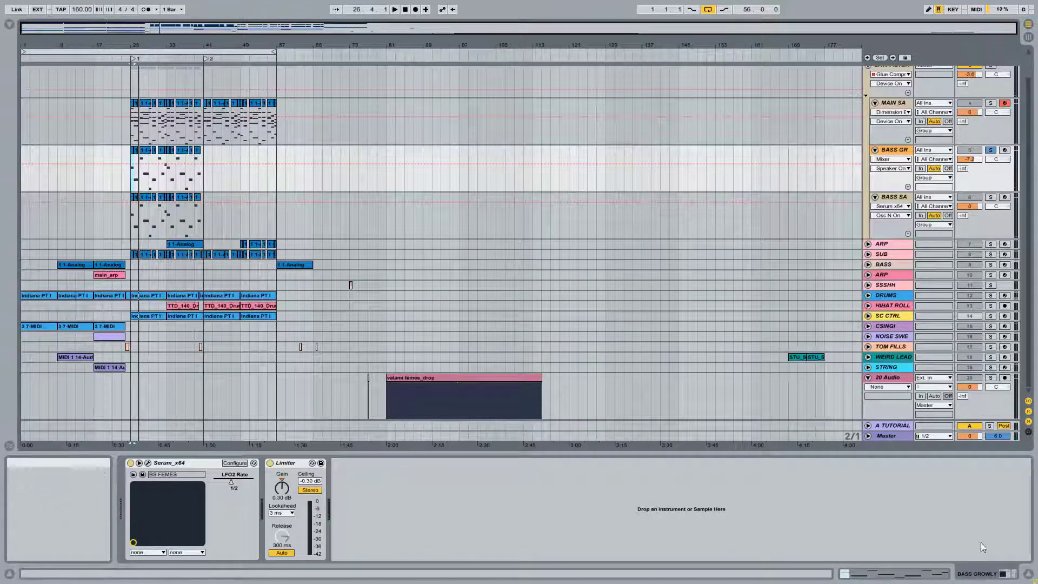
click(1022, 574)
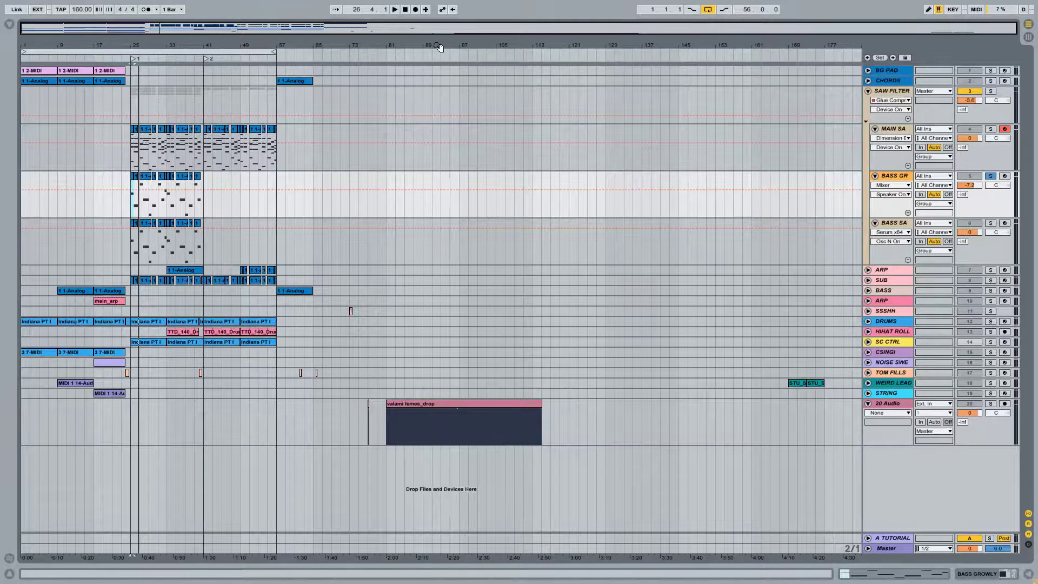
drag(440, 47, 513, 529)
click(489, 427)
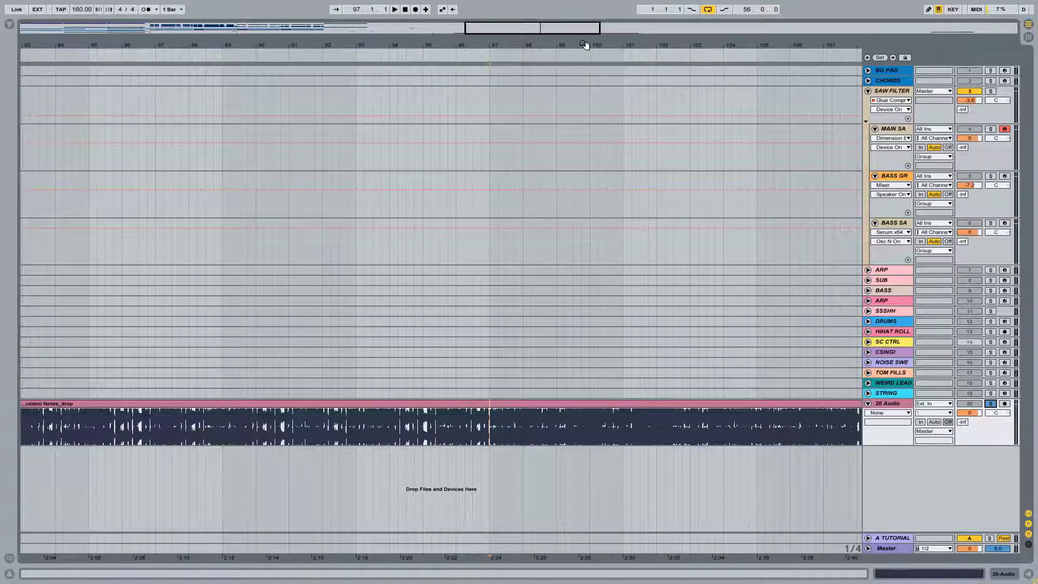
drag(584, 45, 387, 243)
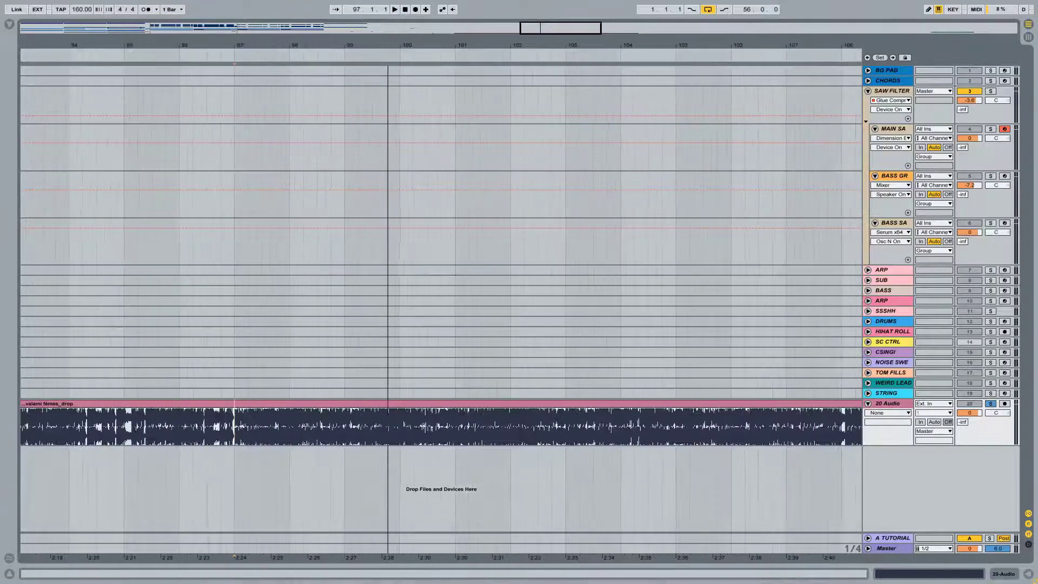
key(space)
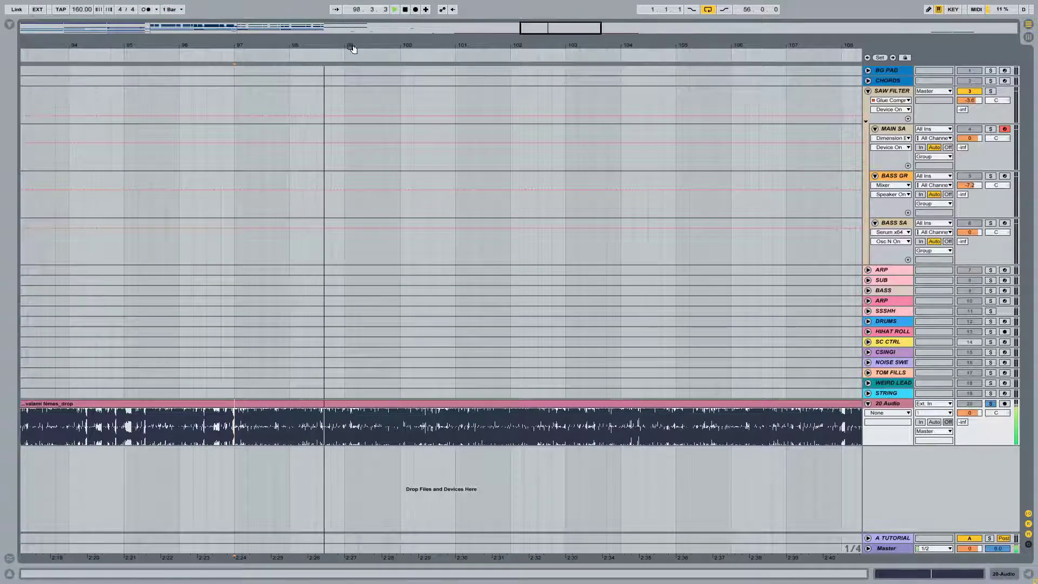
Listen to the valami fémes_drop recording on the 20 Audio track from its start at bar 81, and again from 81.2
key(minus)
key(minus)
key(minus)
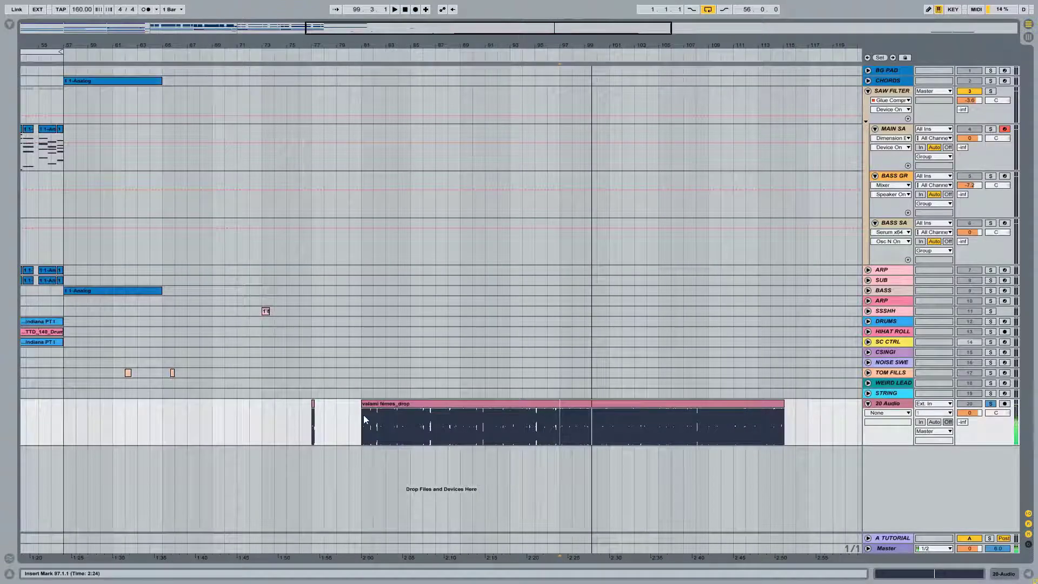
click(364, 416)
key(plus)
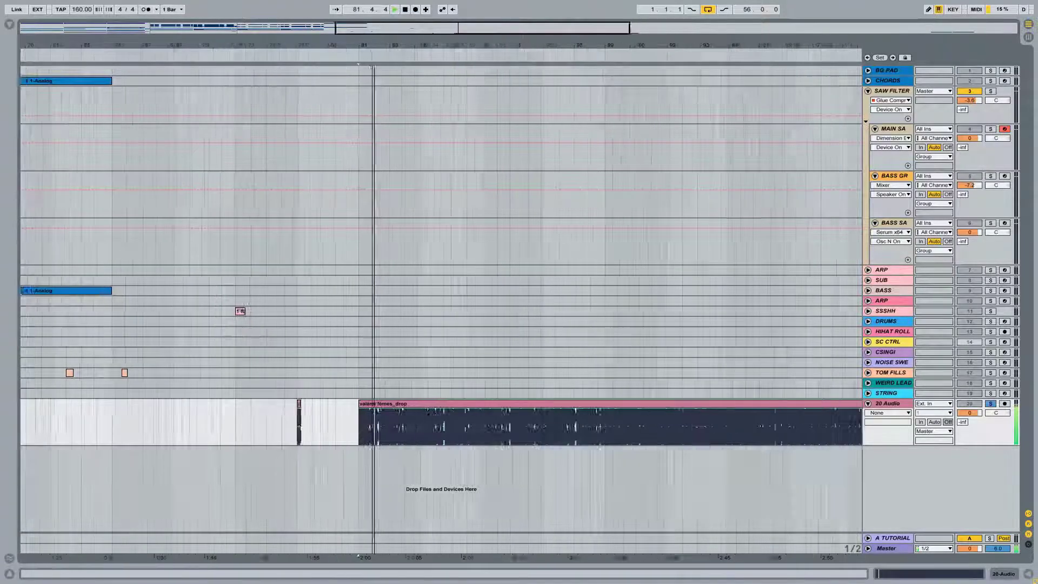
drag(377, 42, 378, 43)
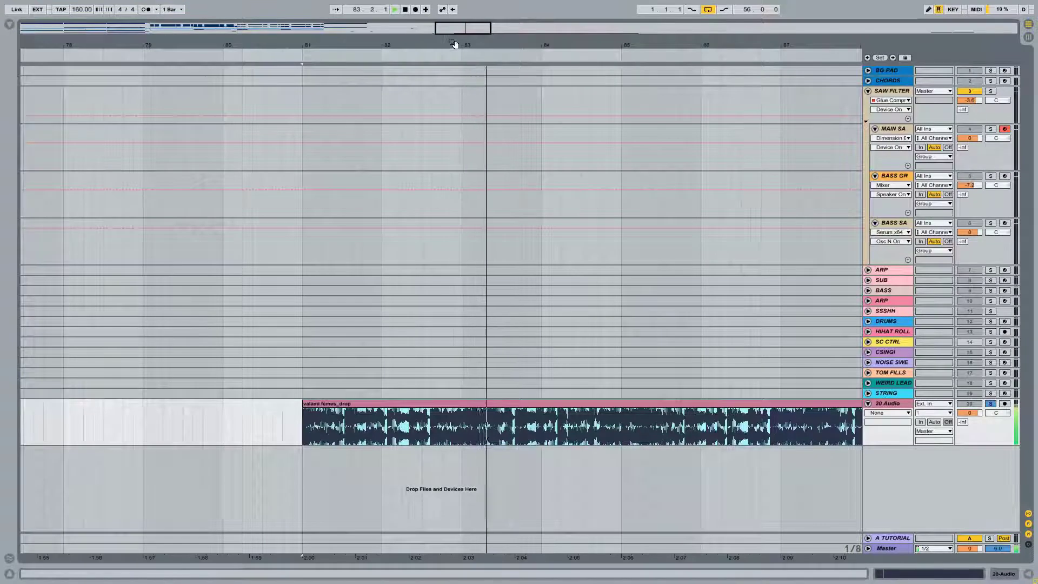
drag(454, 43, 436, 35)
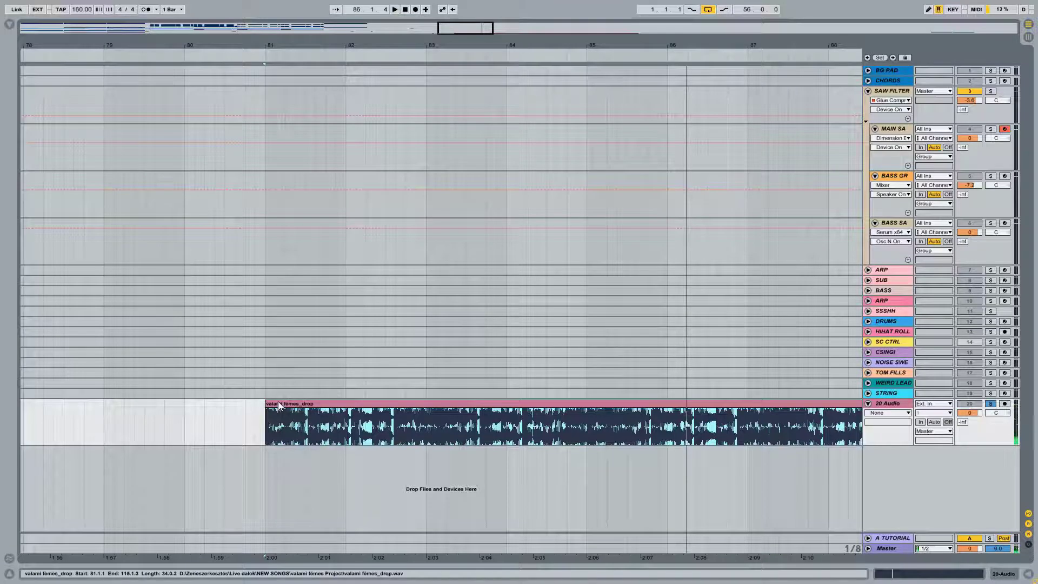
key(space)
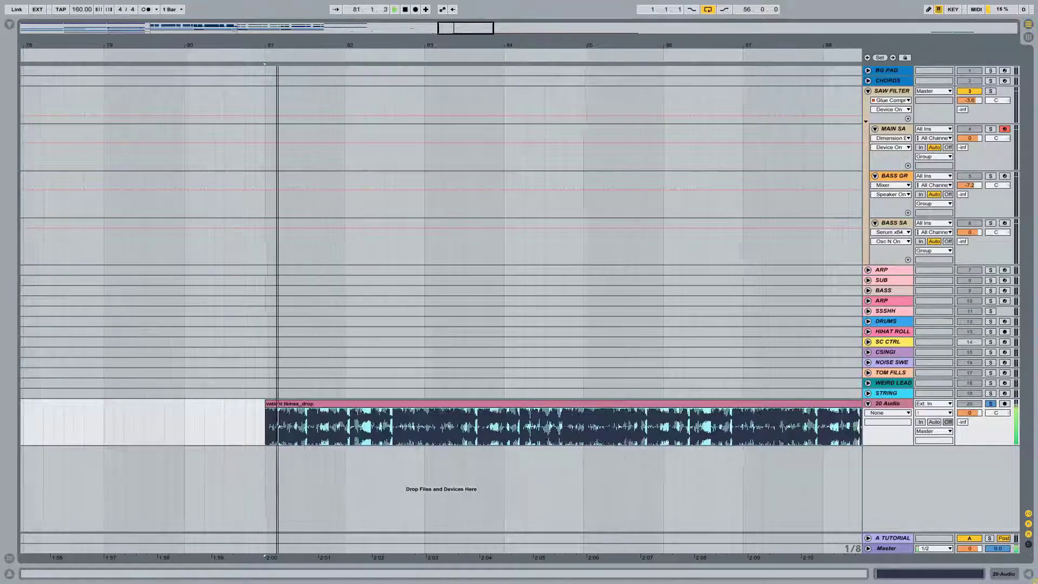
key(minus)
click(371, 429)
key(space)
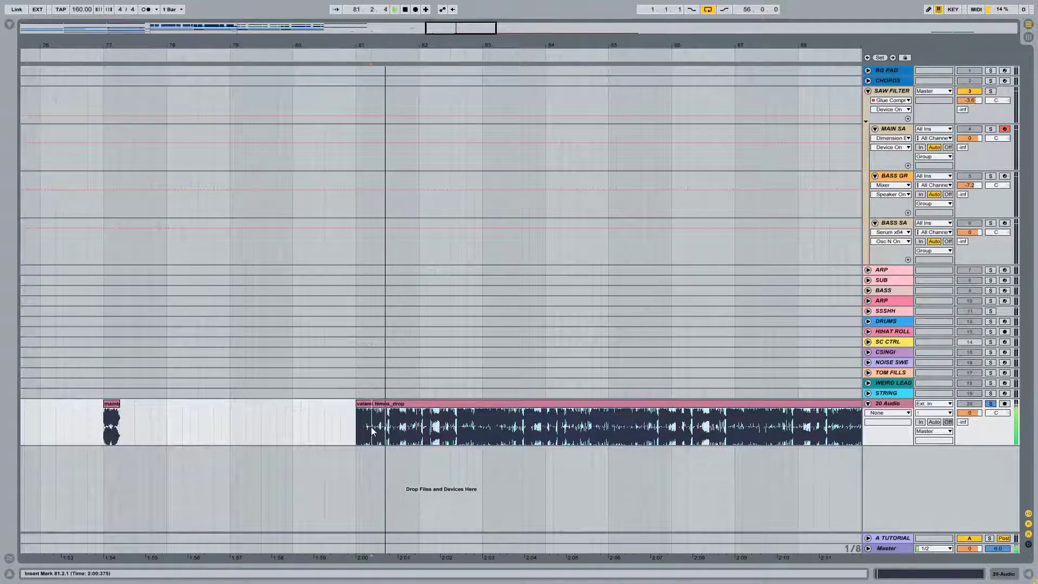
Play the short mainbass2 clip at bar 77 on the 20 Audio track
key(plus)
key(plus)
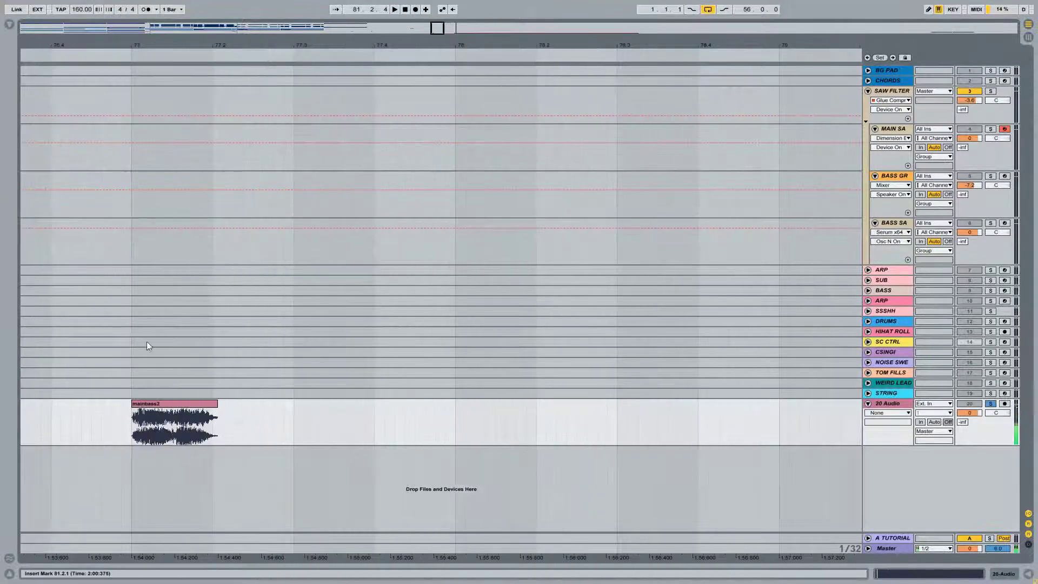
click(167, 398)
key(space)
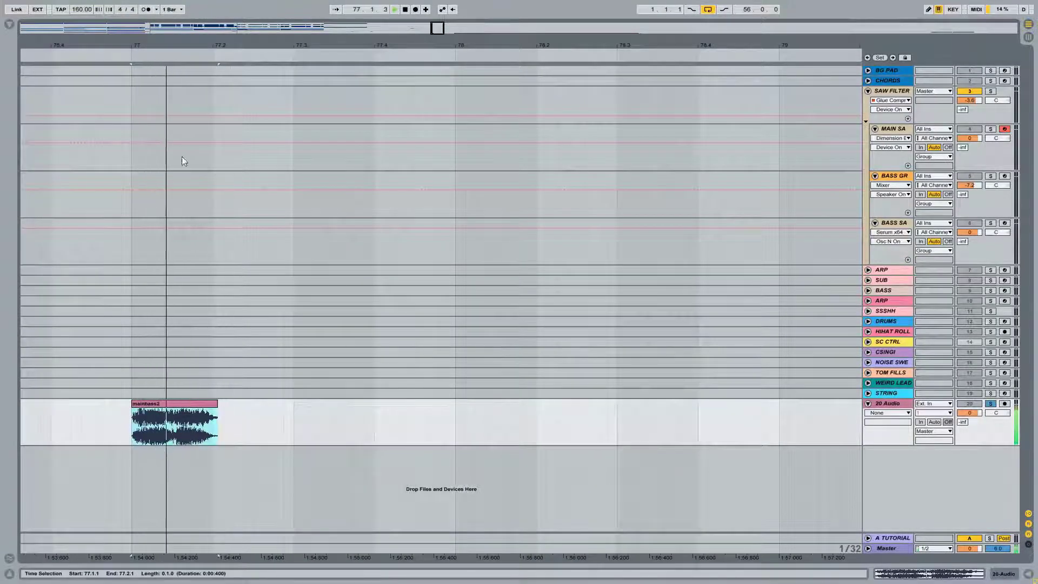
Listen to single bass hits in the valami fémes_drop recording by playing it from 81.3 and 81.4
click(156, 44)
drag(157, 44, 419, 35)
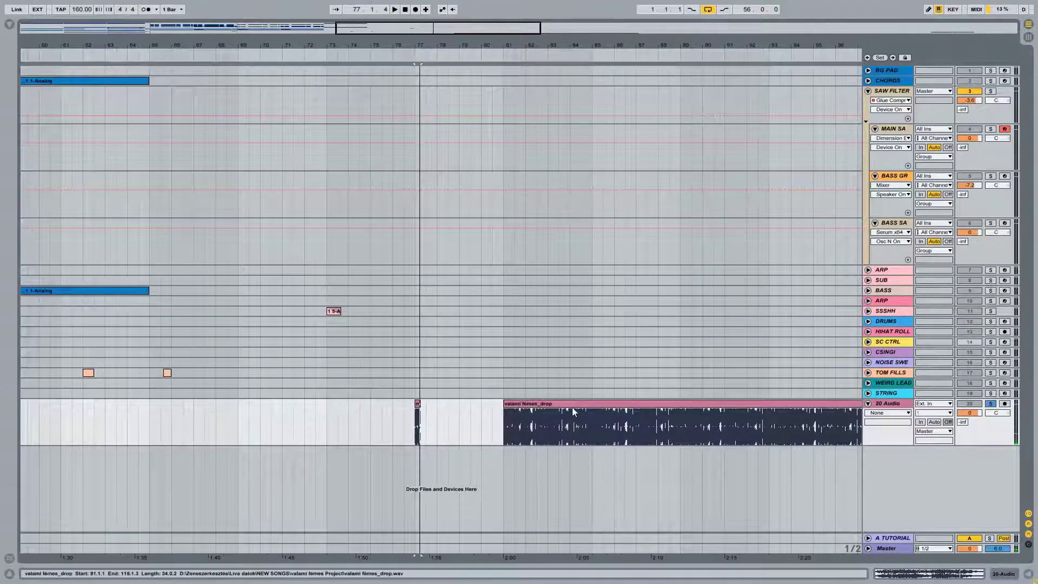
drag(551, 46, 449, 377)
click(401, 426)
key(space)
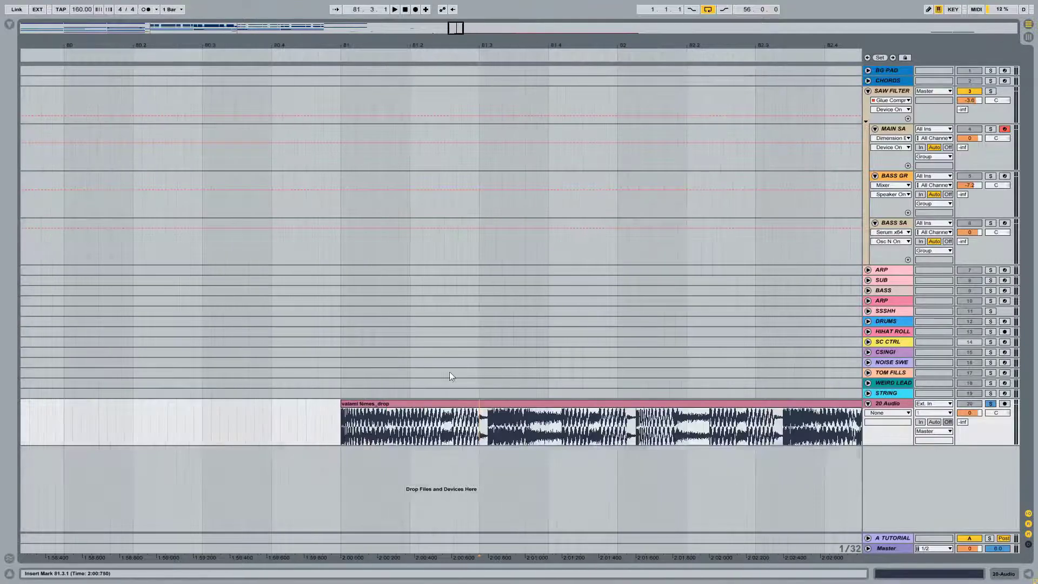
drag(582, 48, 502, 50)
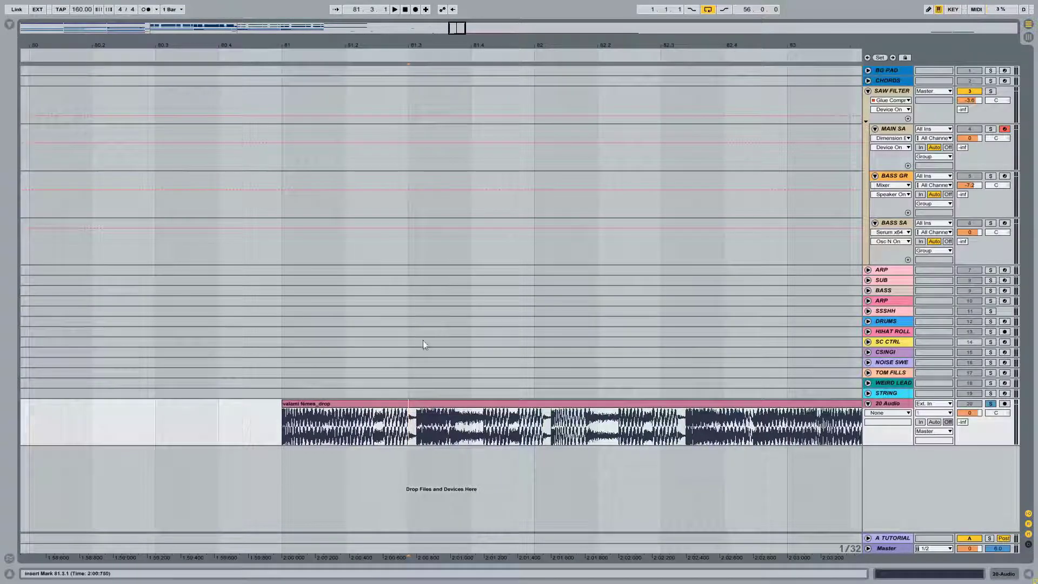
click(422, 368)
click(485, 427)
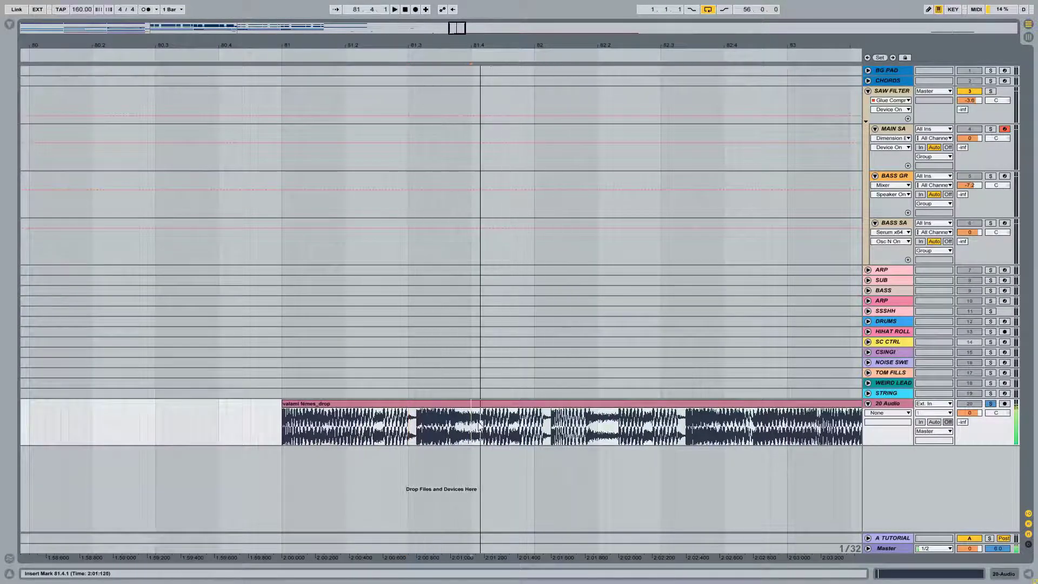
key(space)
Solo and arm the BASS GROWLY track, show its device chain, and open its Serum synth
key(minus)
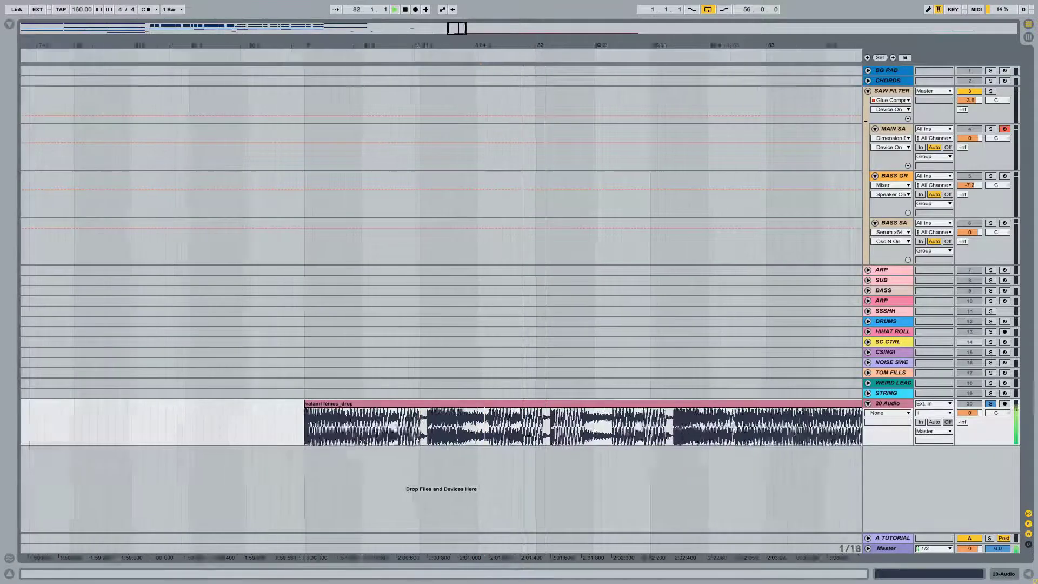
key(minus)
key(minus)
key(minus)
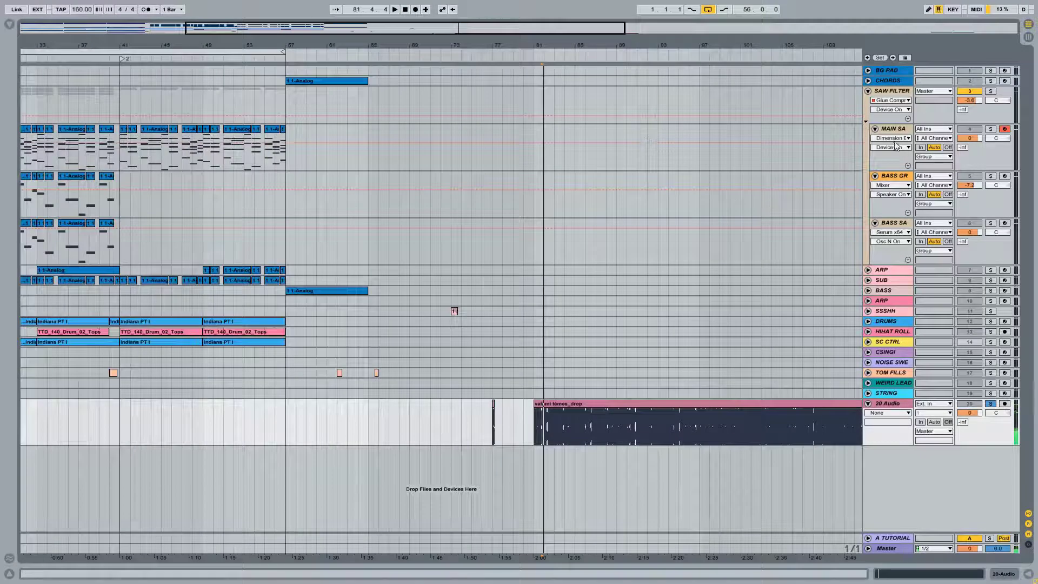
click(1004, 176)
key(shift+Tab)
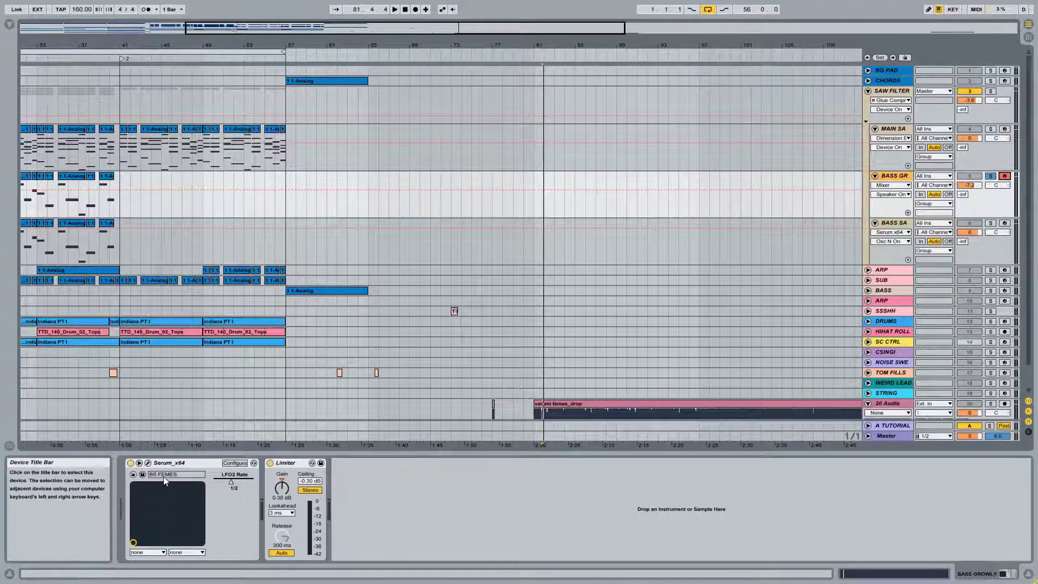
click(147, 462)
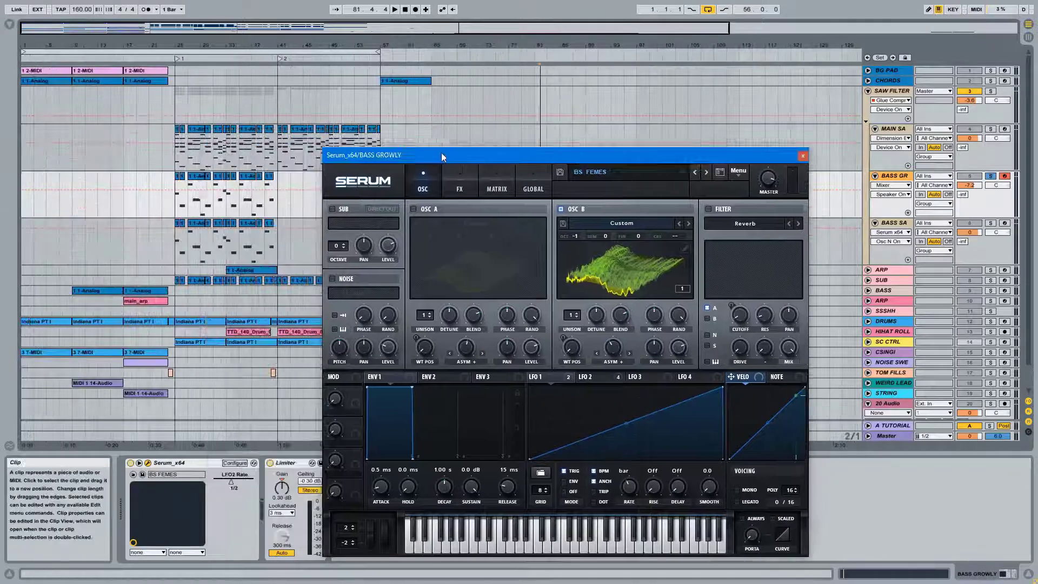
Play BASS GROWLY from bar 25 and set the warp amount of Serum's oscillator B to 35%
key(space)
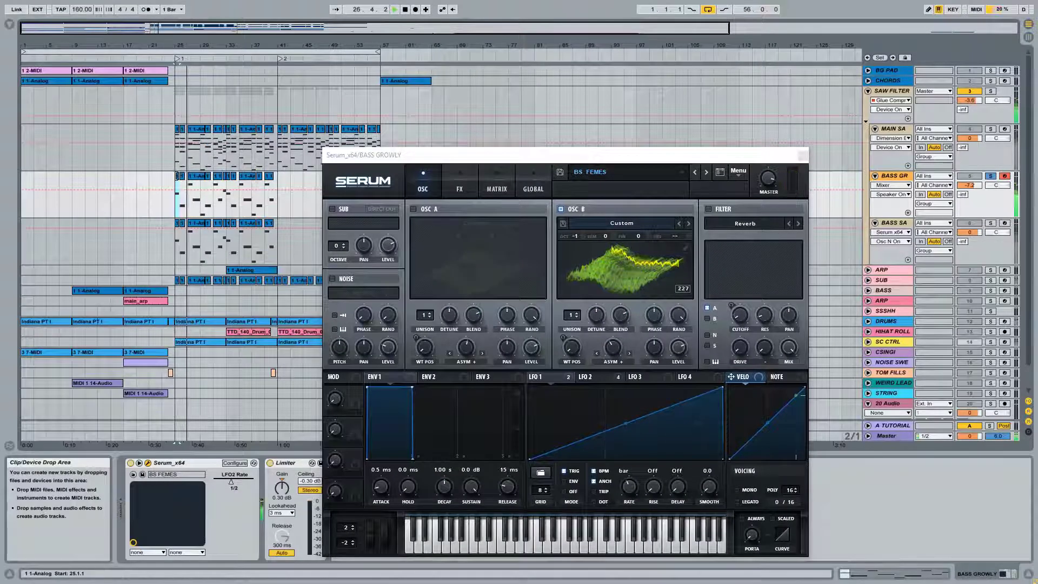
click(619, 354)
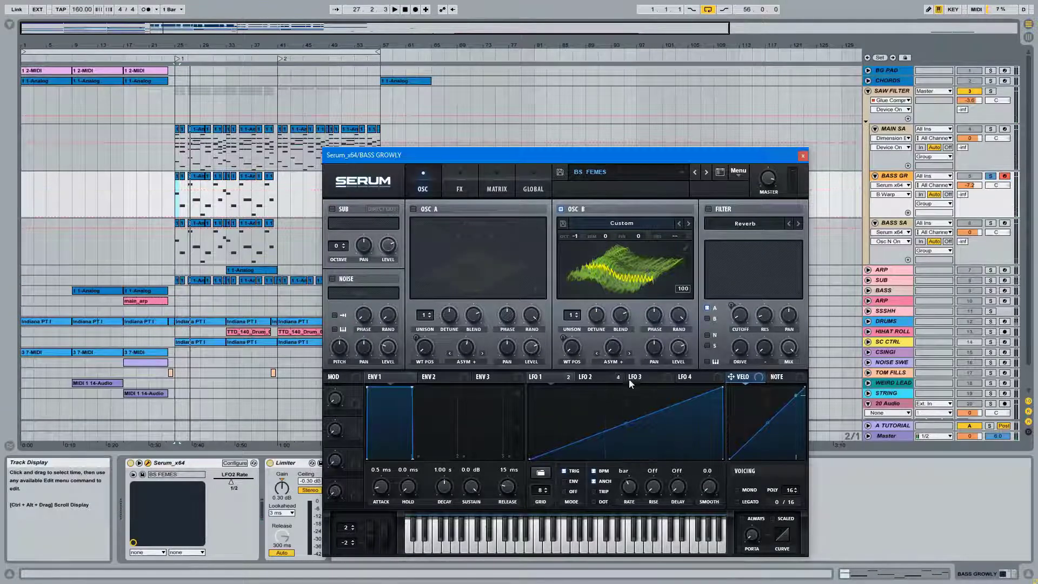
key(space)
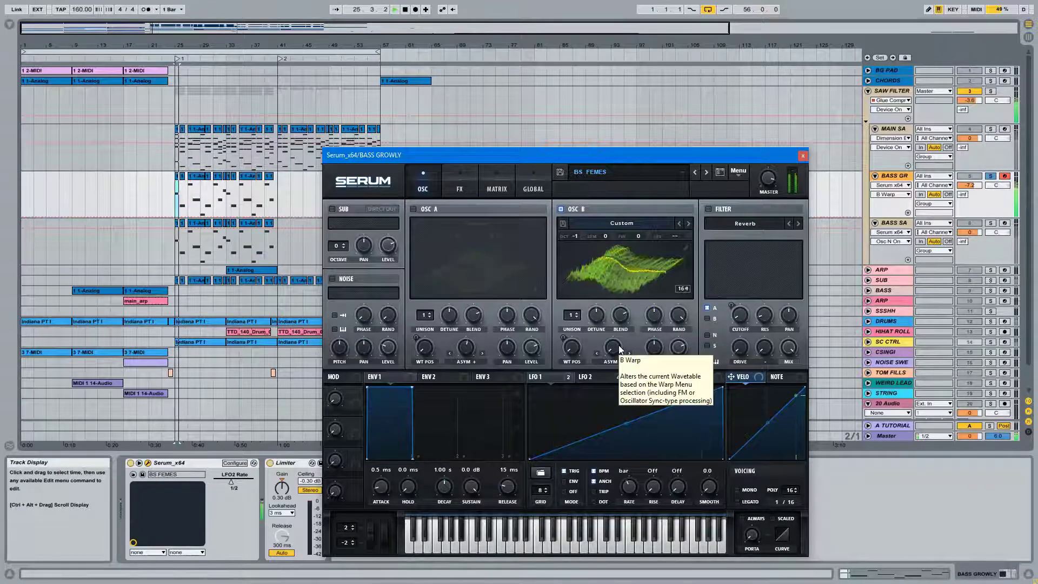
drag(619, 350, 622, 309)
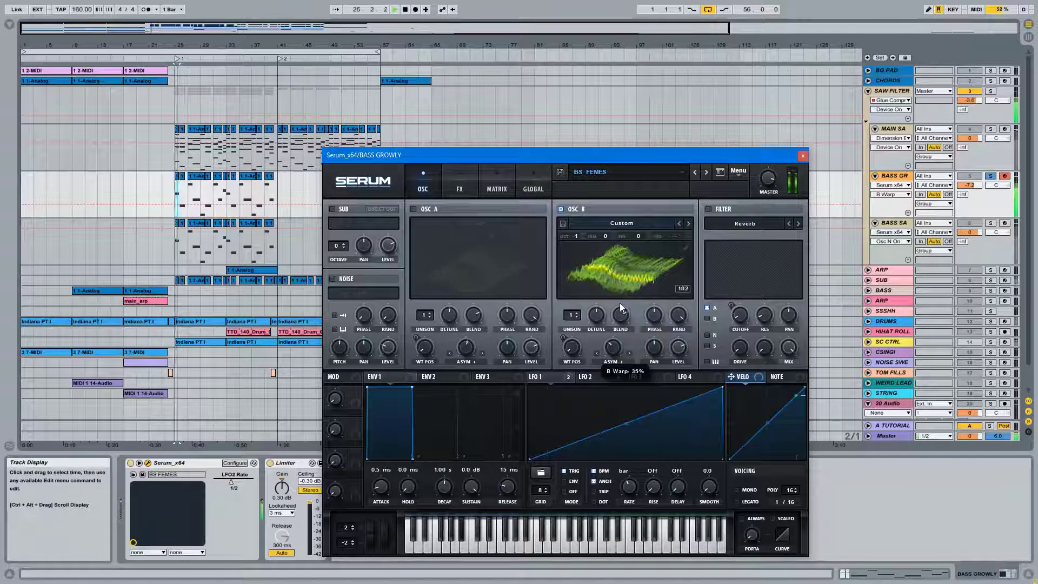
key(space)
Open Serum's effects page and compare BASS GROWLY with the Tube distortion bypassed and re-enabled during playback
click(450, 170)
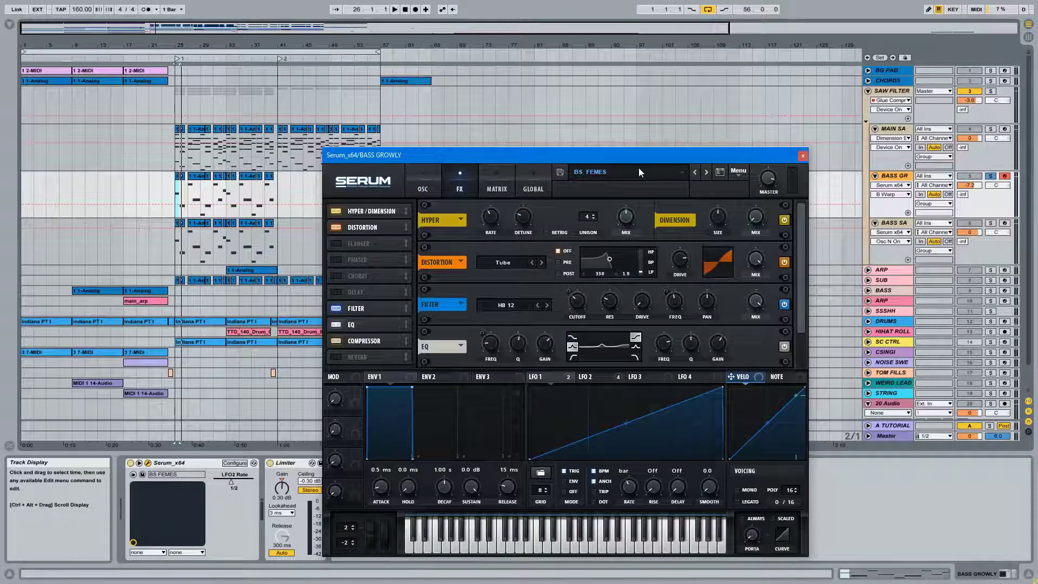
click(373, 227)
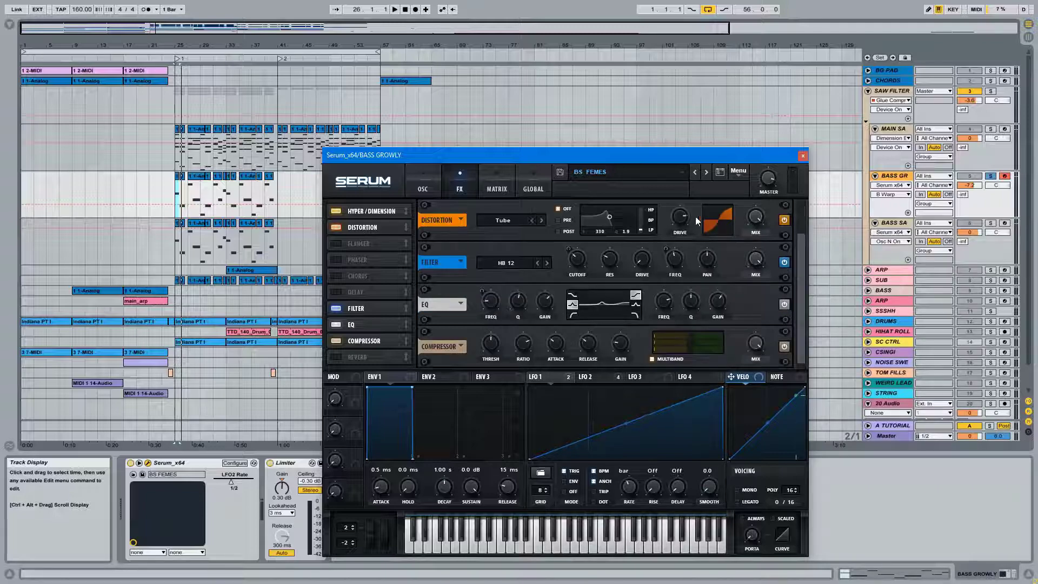
key(space)
click(783, 220)
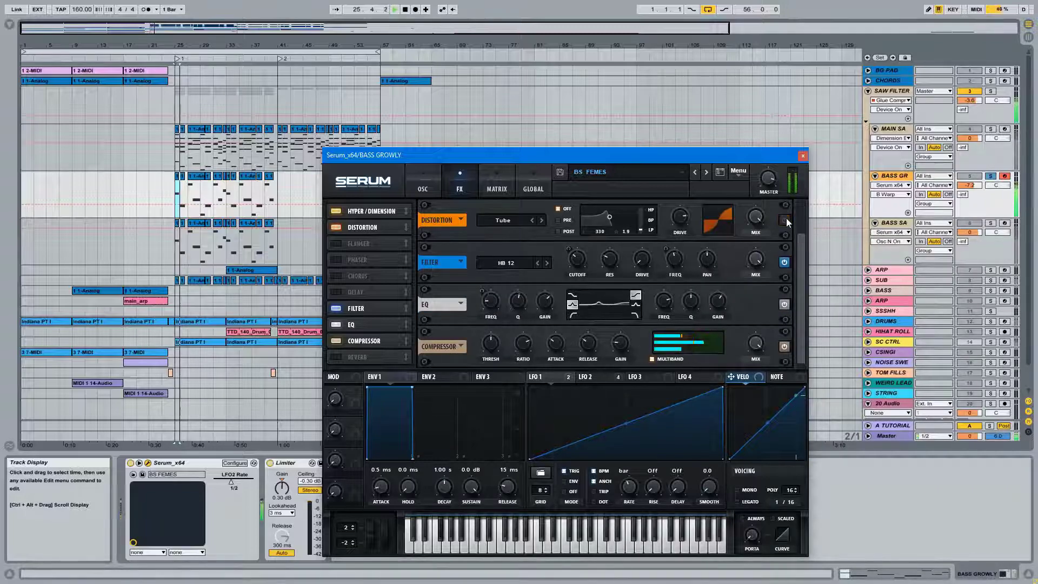
click(784, 220)
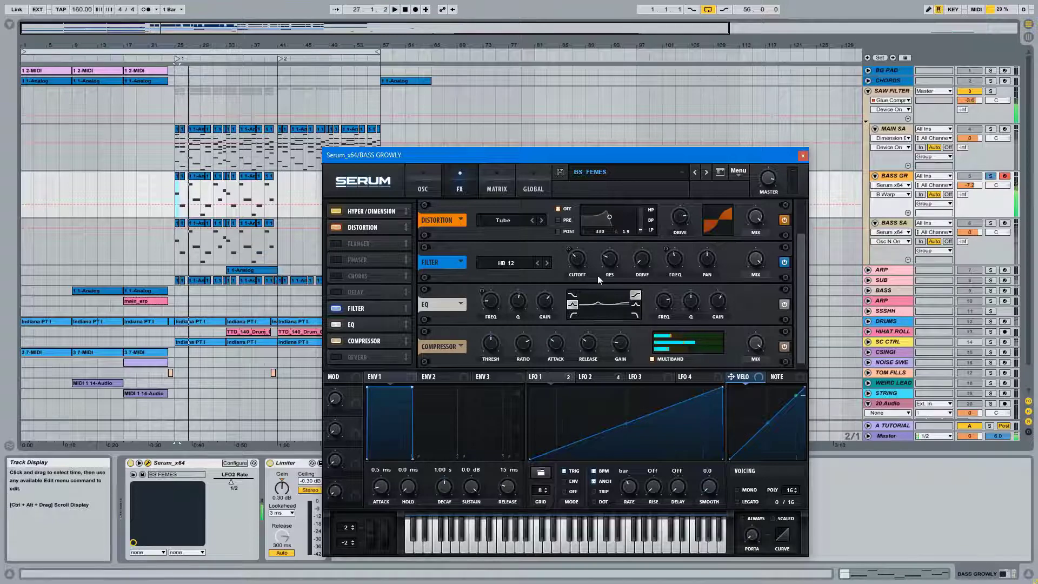
key(space)
Examine the Multi filter types for BASS GROWLY's Serum effects filter and keep HB 12
click(496, 264)
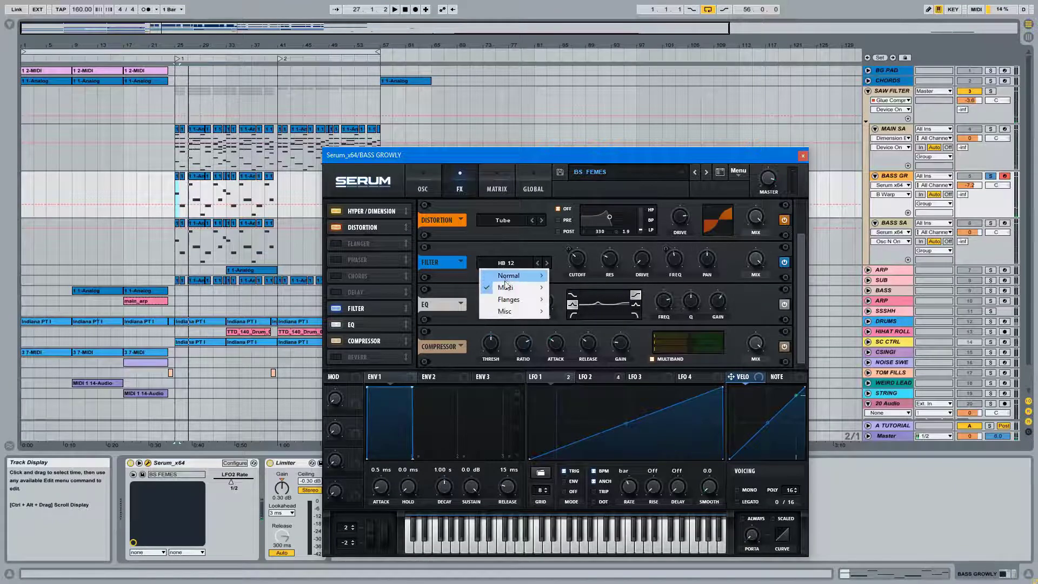
mouse_move(506, 287)
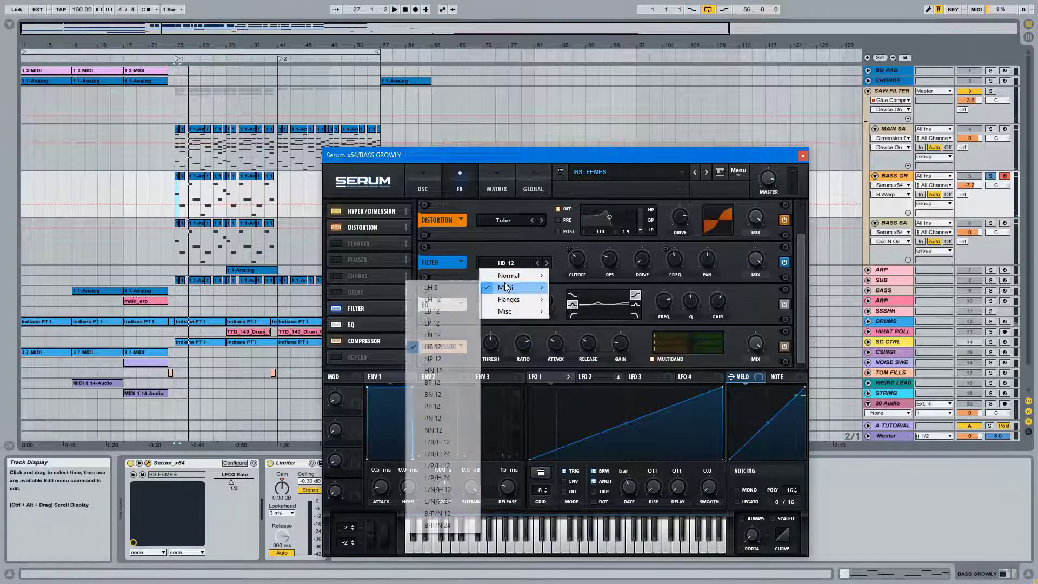
click(596, 176)
click(673, 168)
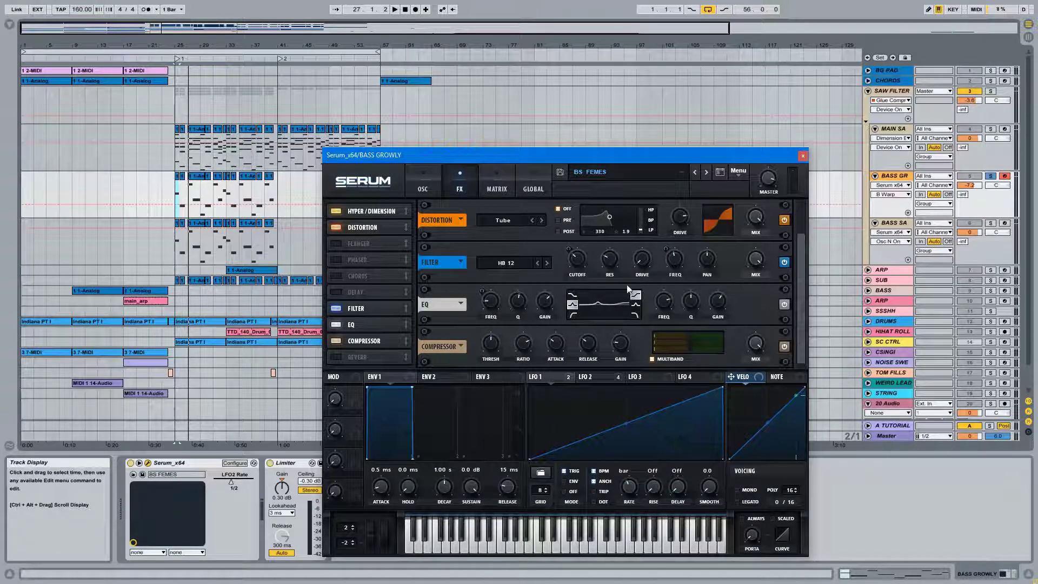
Select the effects filter's cutoff control and listen to BASS GROWLY from bar 25
click(584, 263)
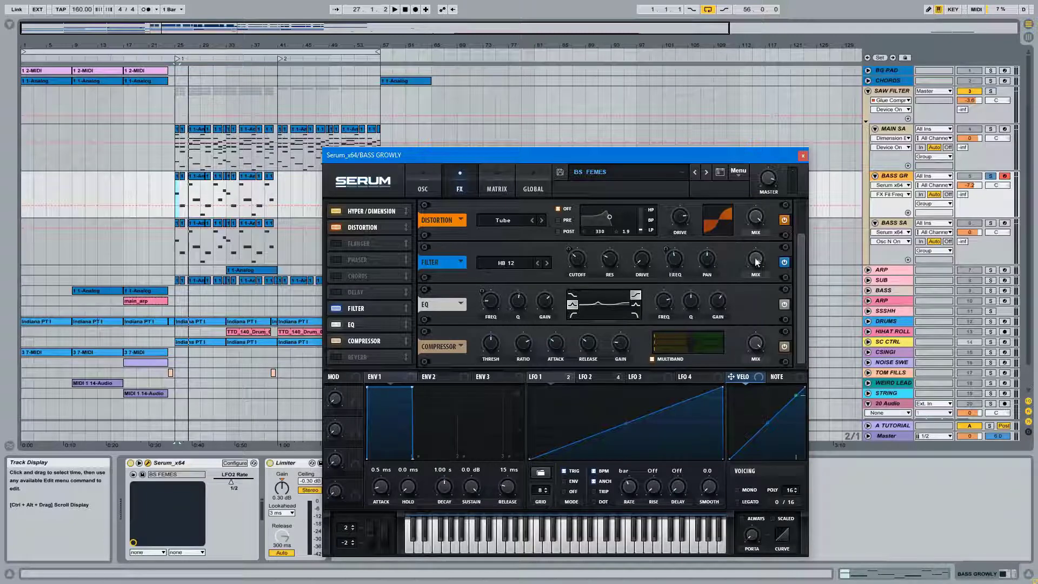
key(space)
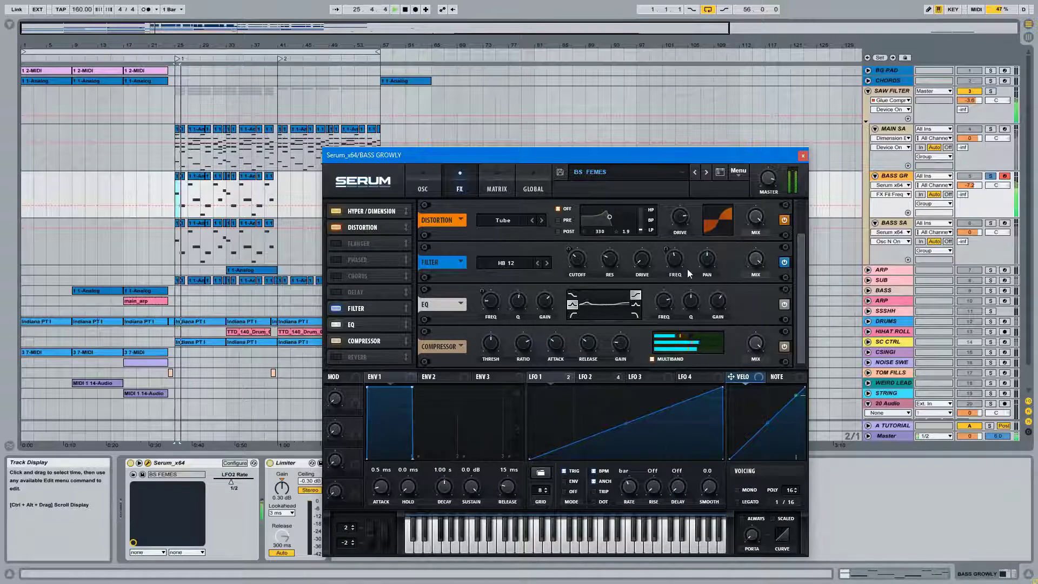
key(space)
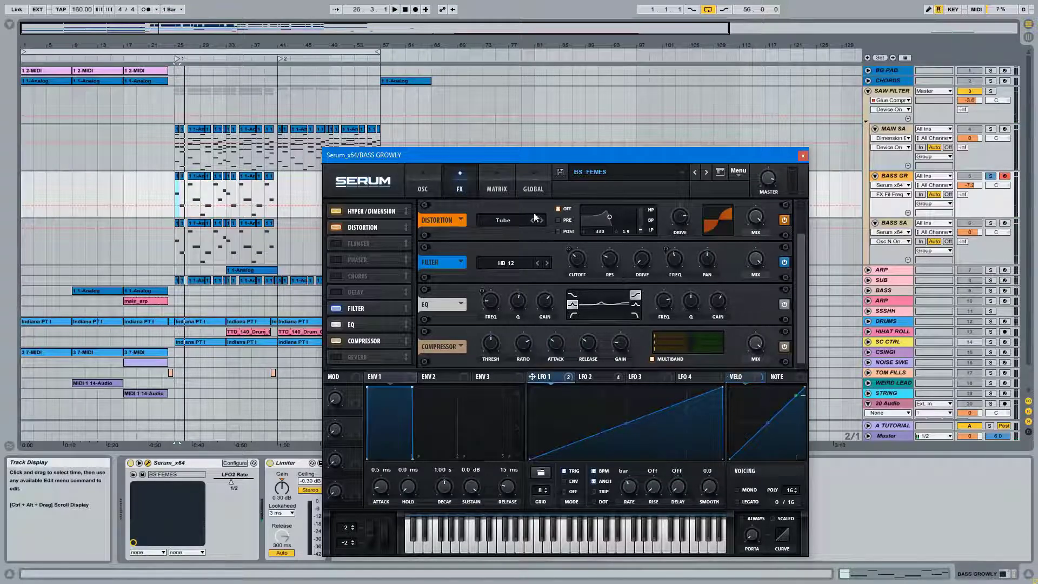
Return to Serum's effects page and play BASS GROWLY from bar 25 with the HB 12 filter bypassed, then also the EQ
click(415, 171)
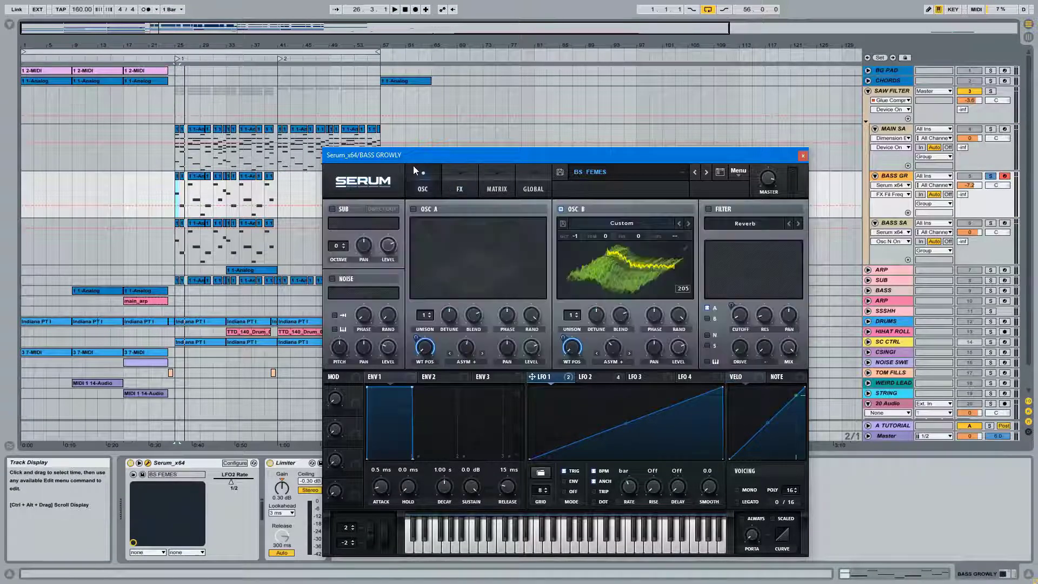
click(454, 177)
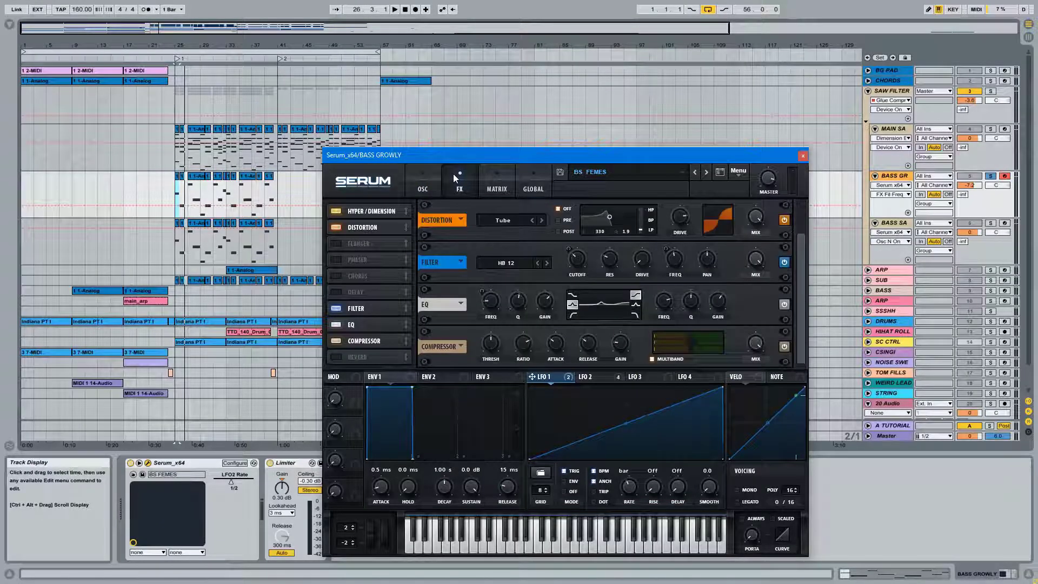
key(space)
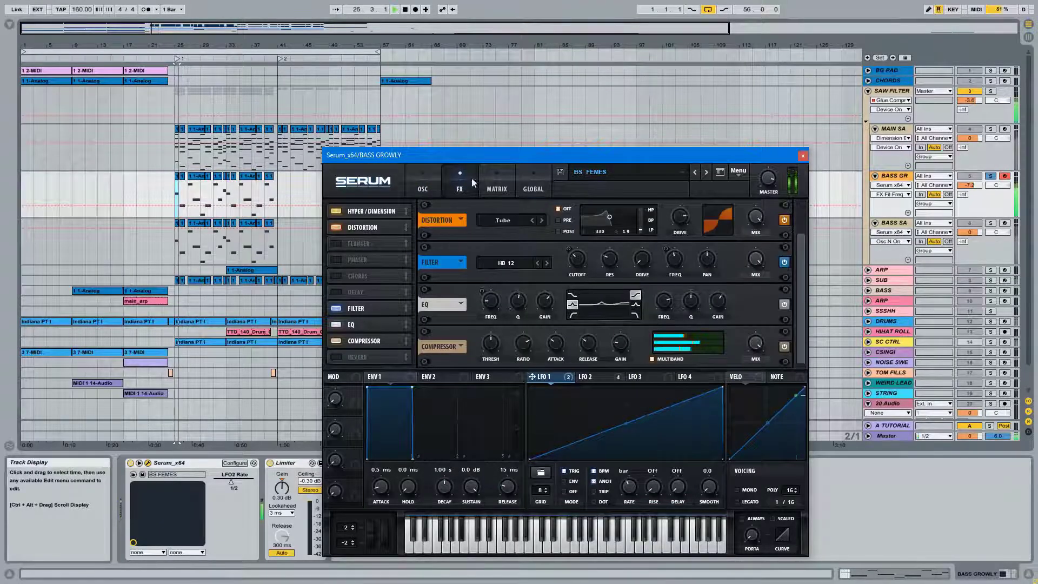
key(space)
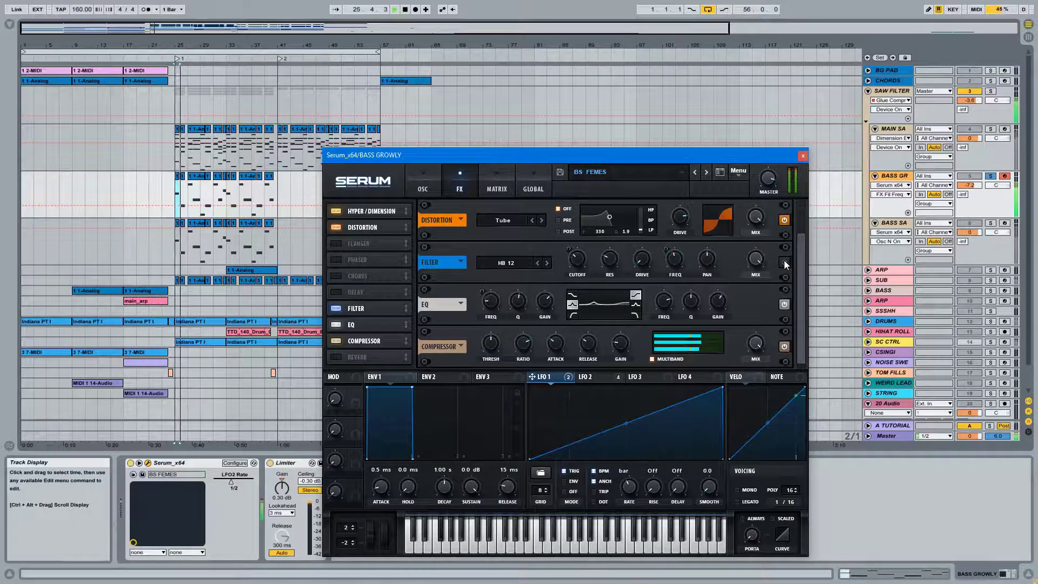
key(space)
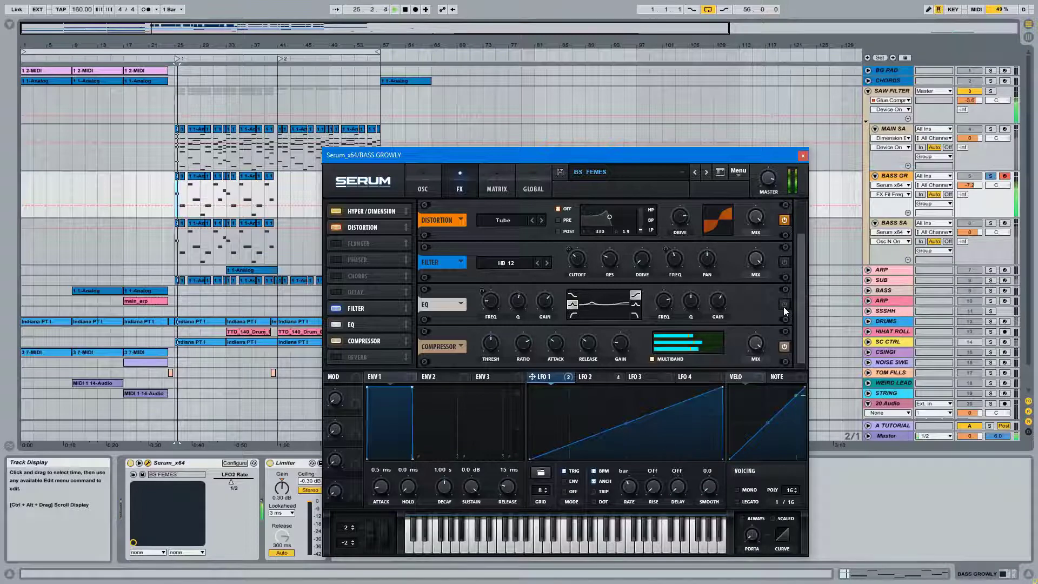
key(space)
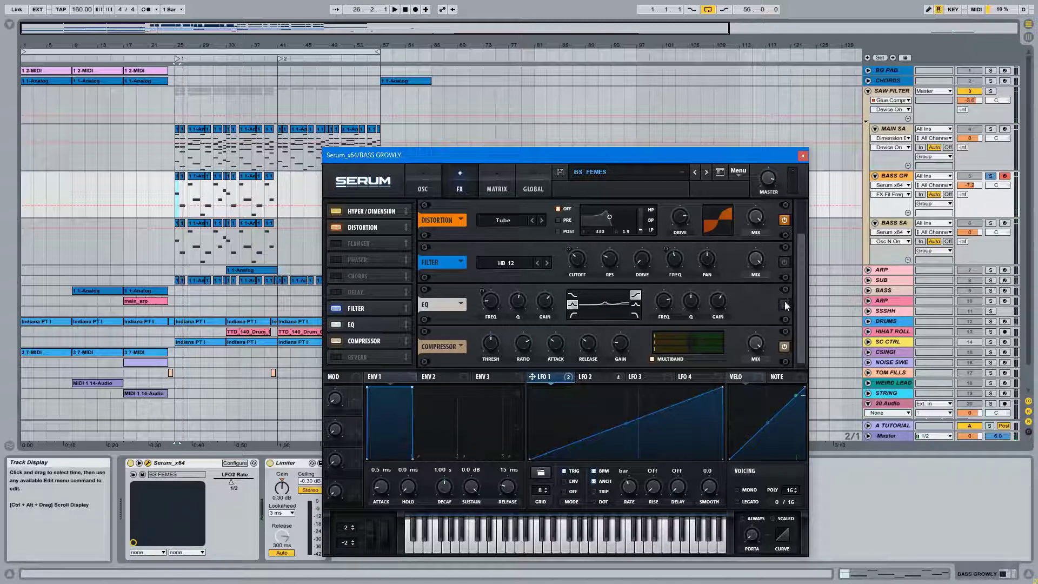
Re-enable the effects filter and EQ, compare bypassing them again during playback, and leave both switched on
click(784, 263)
key(space)
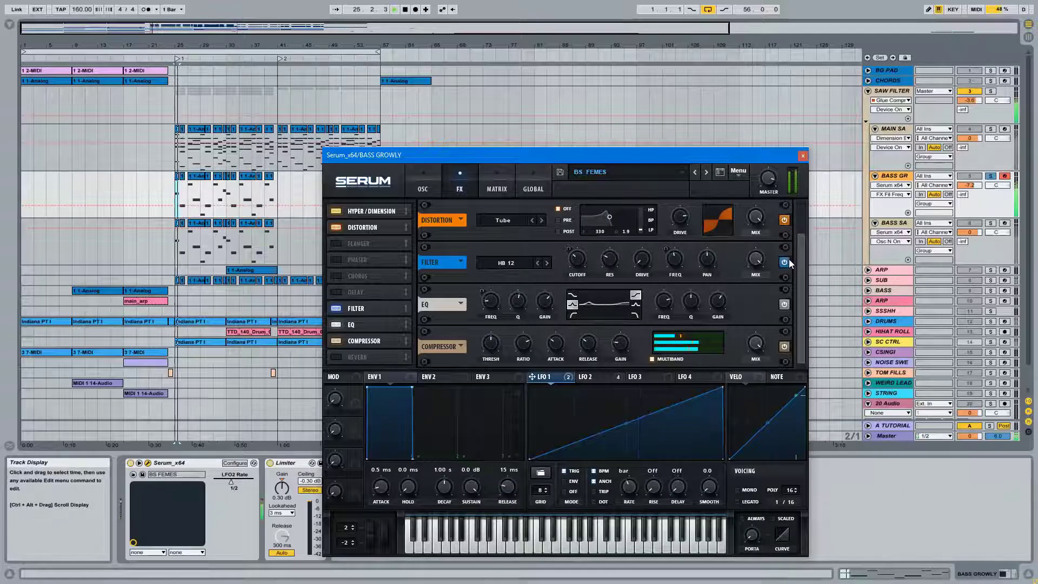
click(788, 260)
key(space)
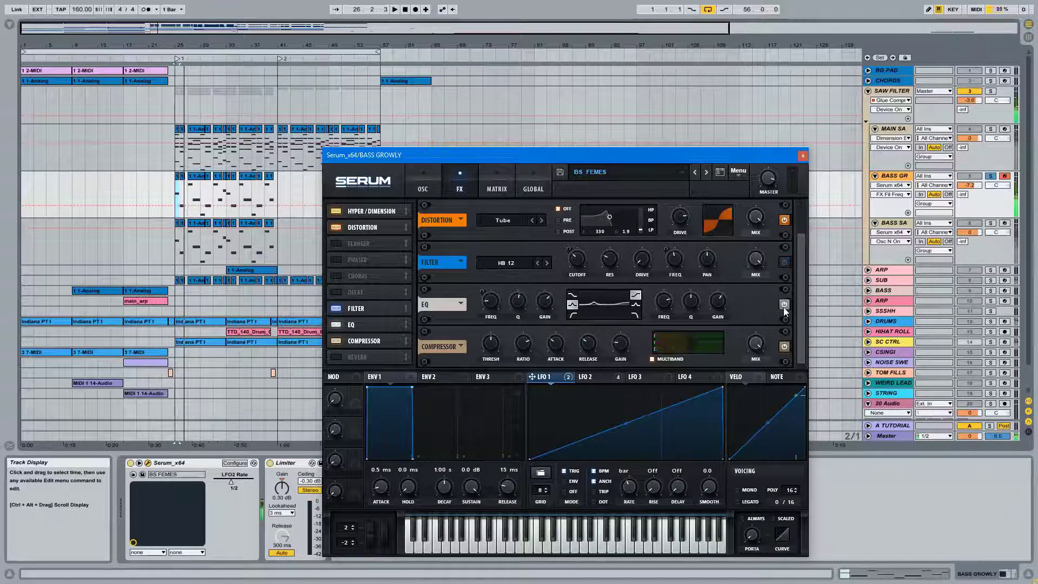
click(785, 304)
key(space)
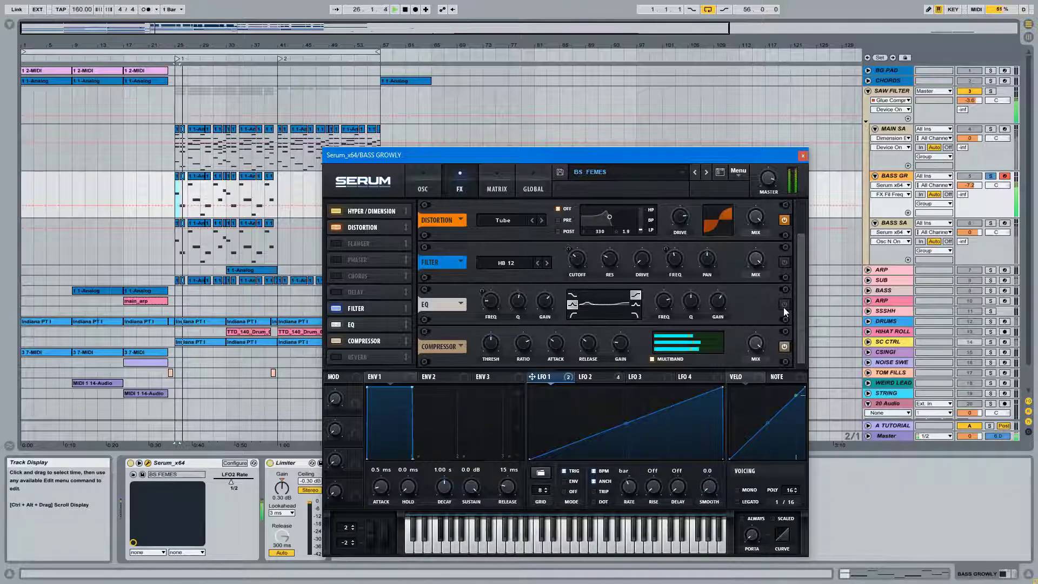
click(784, 304)
key(space)
click(785, 262)
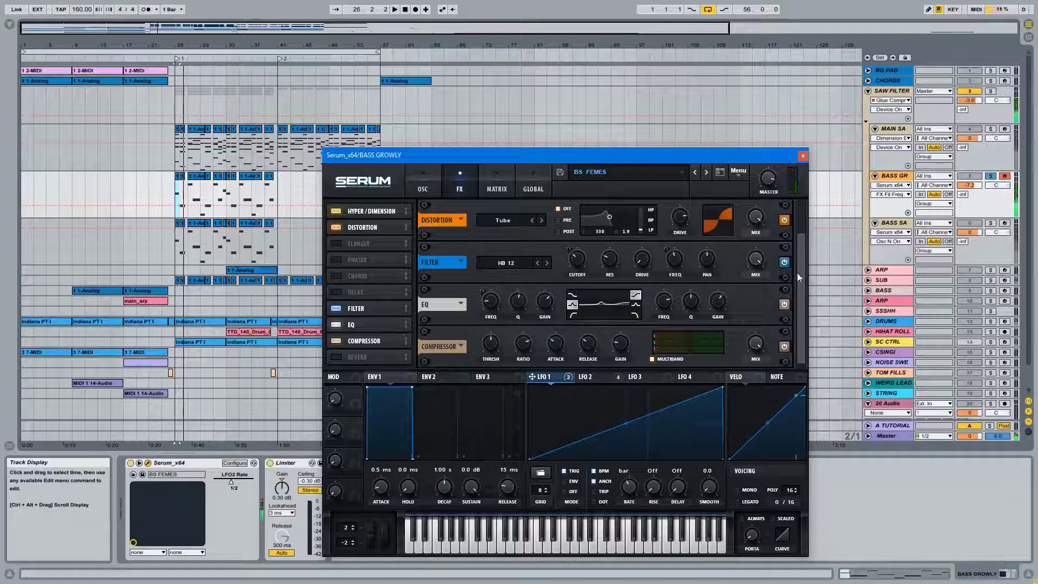
Close Serum, solo the SAW FILTERED group and compare playback from bar 25 with BASS GROWLY muted and unmuted
click(802, 156)
key(space)
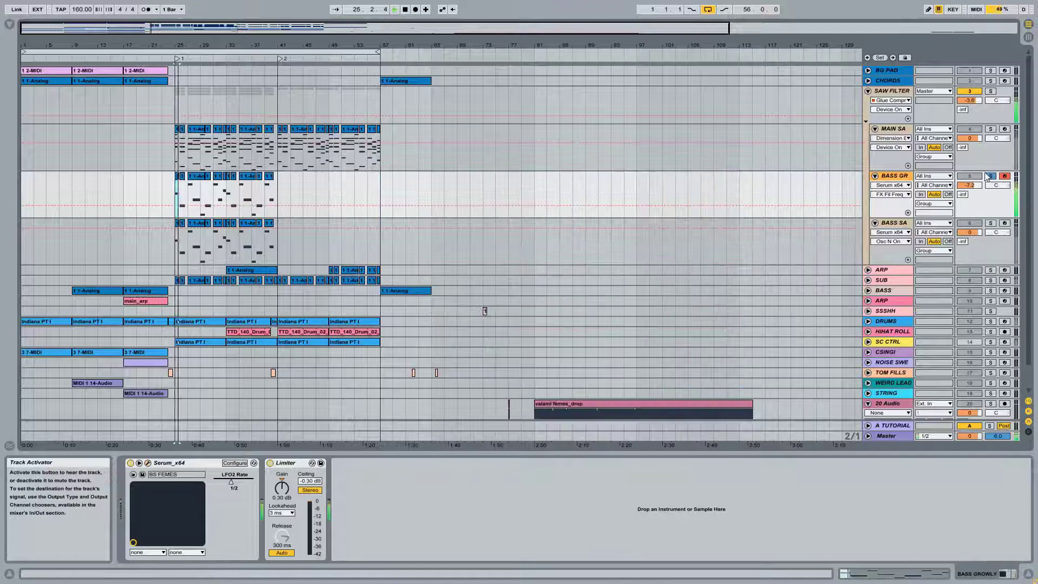
click(991, 91)
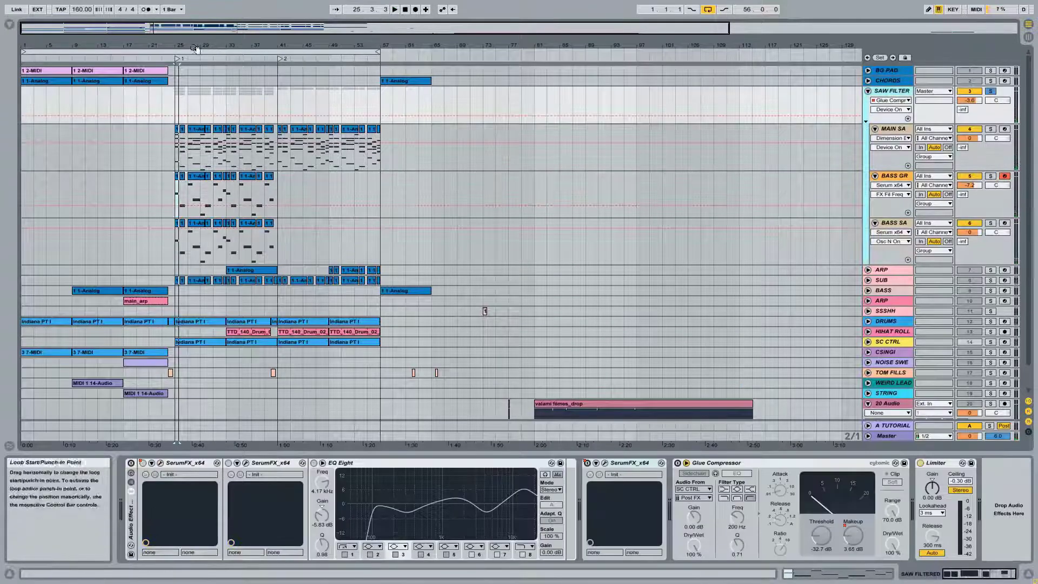
drag(195, 49, 184, 58)
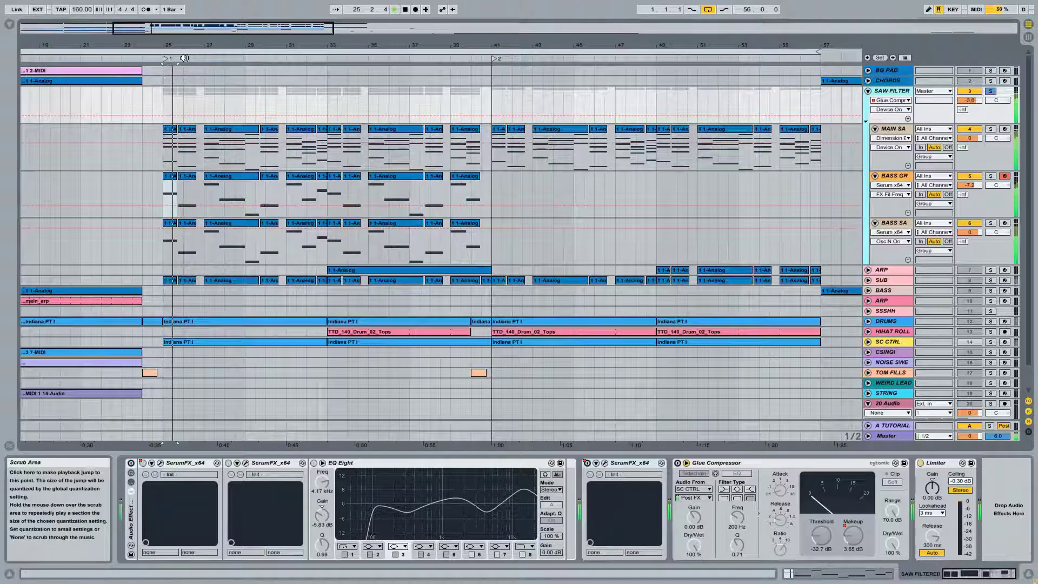
click(968, 177)
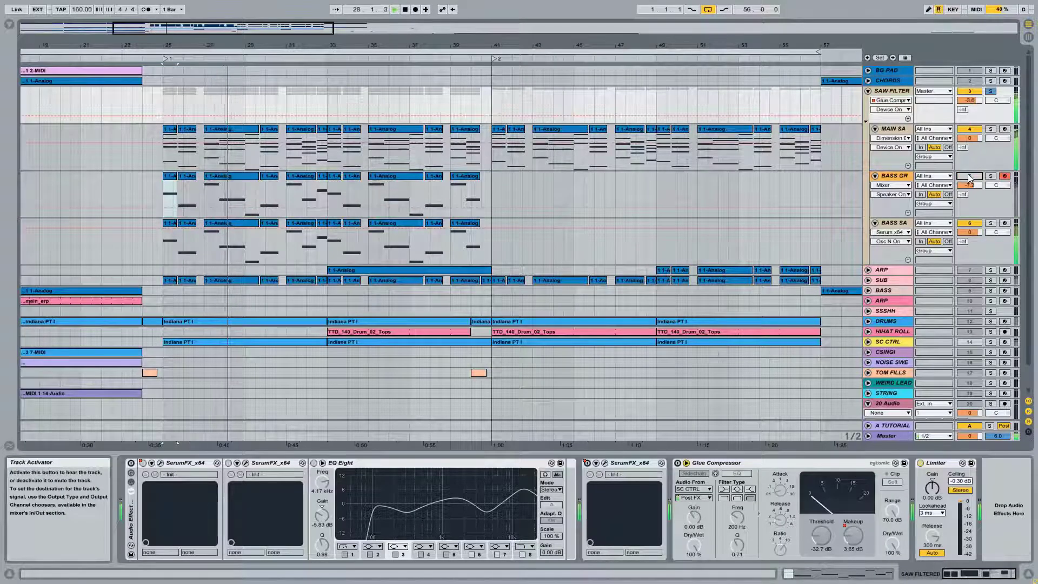
click(968, 177)
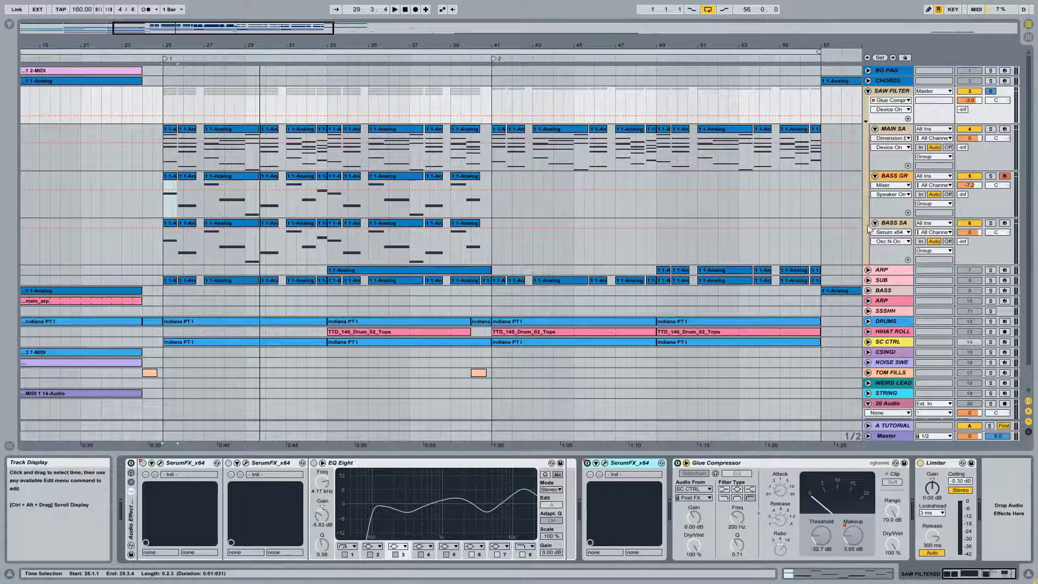
Unsolo the SAW FILTERED group, enable its sidechained Glue Compressor and play the full drop from bar 25
click(990, 91)
click(694, 473)
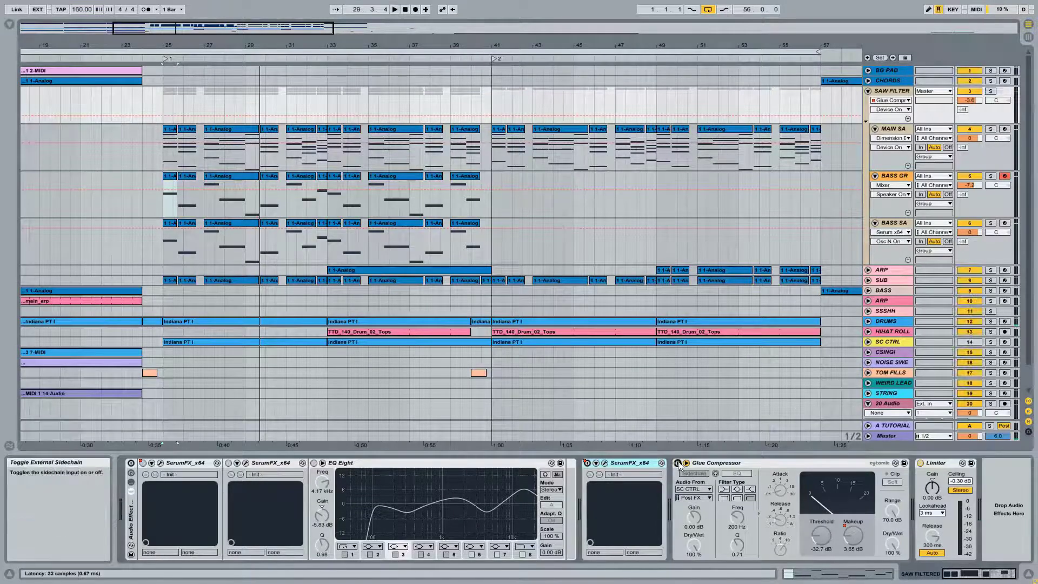
key(space)
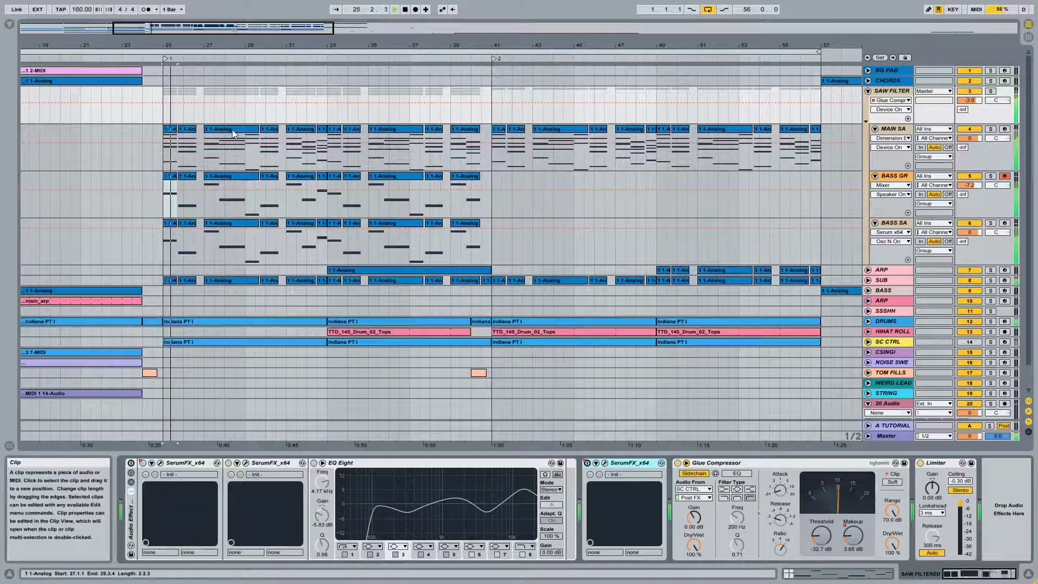
drag(379, 45, 397, 39)
drag(222, 43, 223, 26)
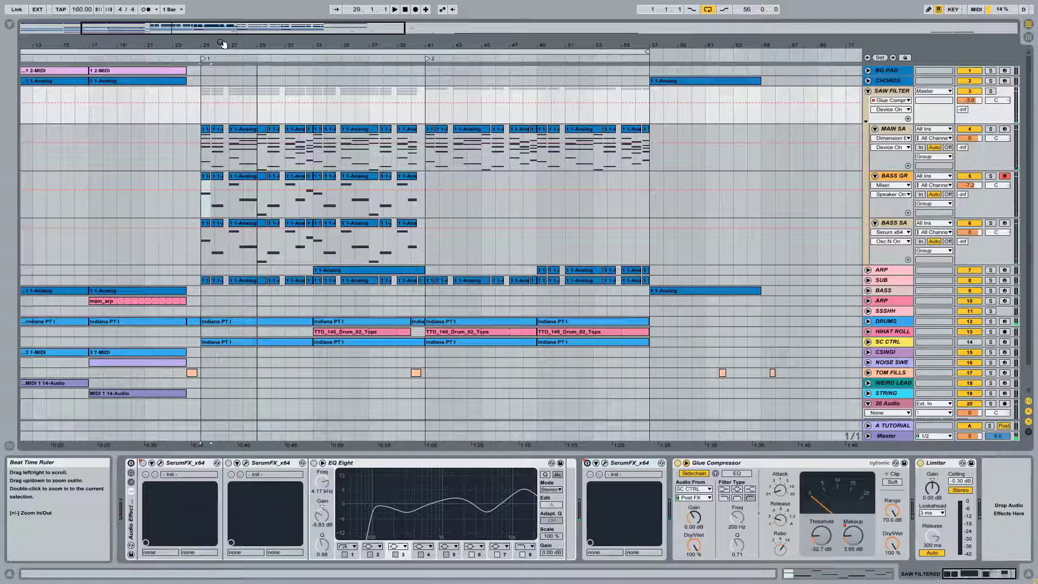
Enable the SAW FILTERED group's Audio Effect Rack and open its first SerumFX, with its window clear of the device chain
click(132, 465)
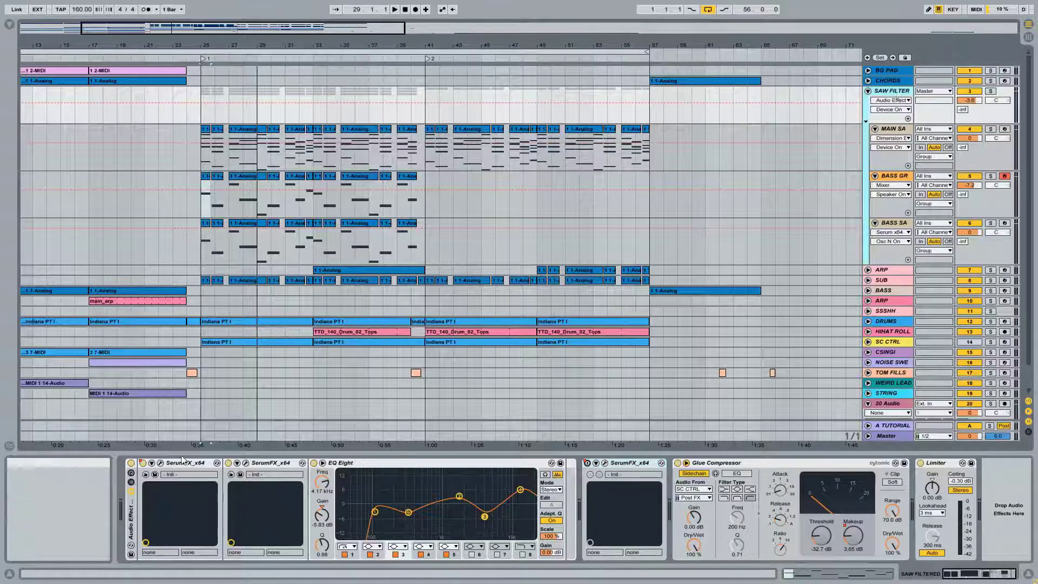
click(160, 463)
drag(300, 54, 455, 82)
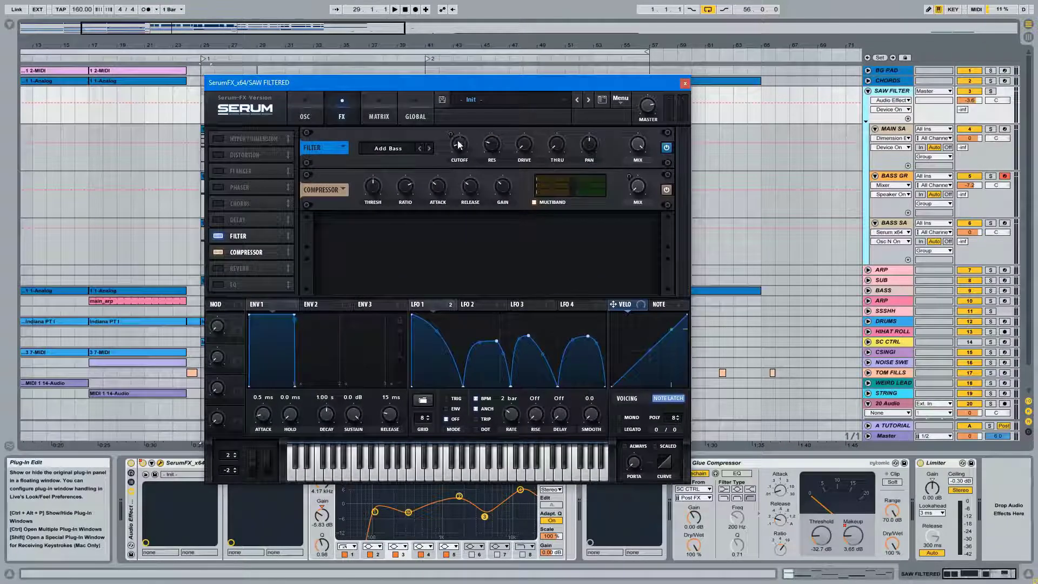
drag(398, 86, 450, 28)
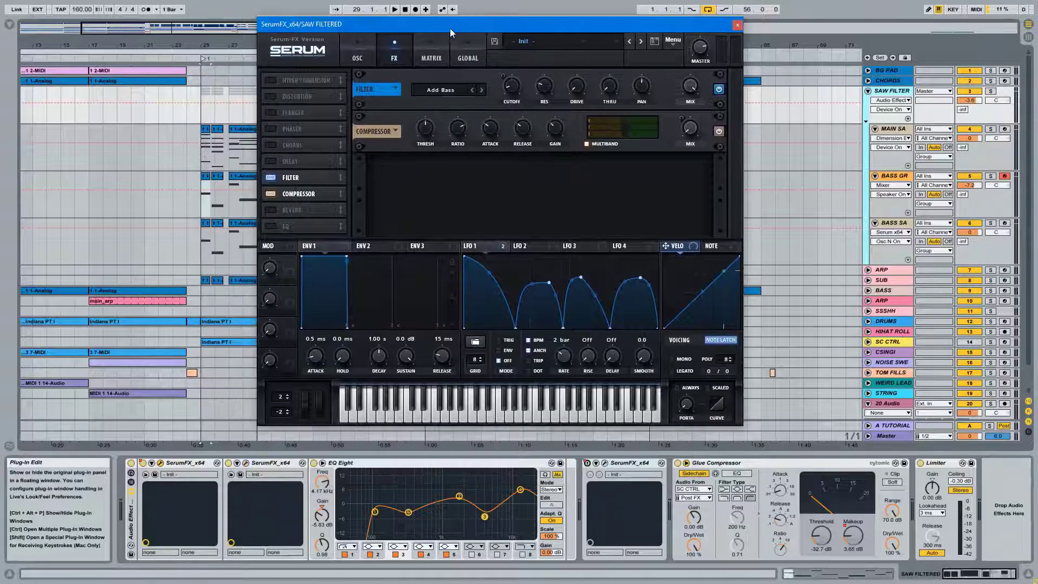
Examine the Misc filter types for the first SerumFX's filter and keep Add Bass
click(436, 94)
mouse_move(444, 138)
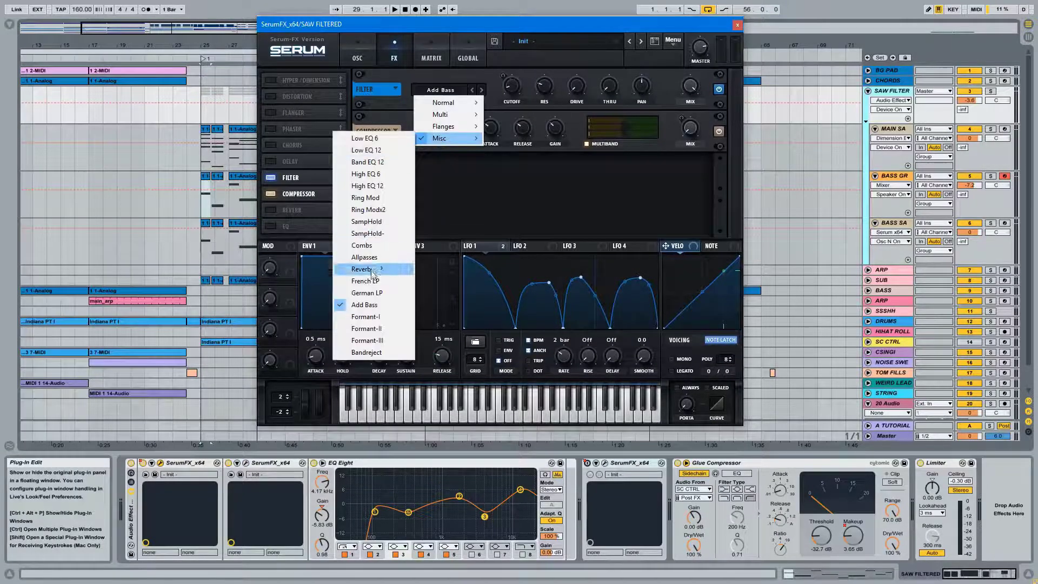
click(566, 27)
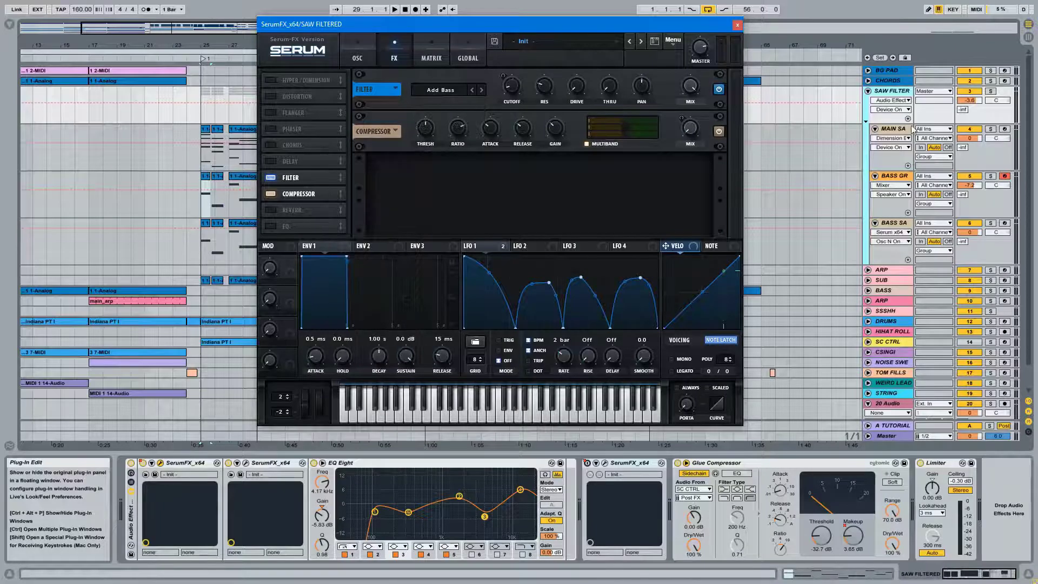
Bypass the second SerumFX, EQ Eight and Glue Compressor on SAW FILTERED, and solo the group during playback from bar 25
click(228, 463)
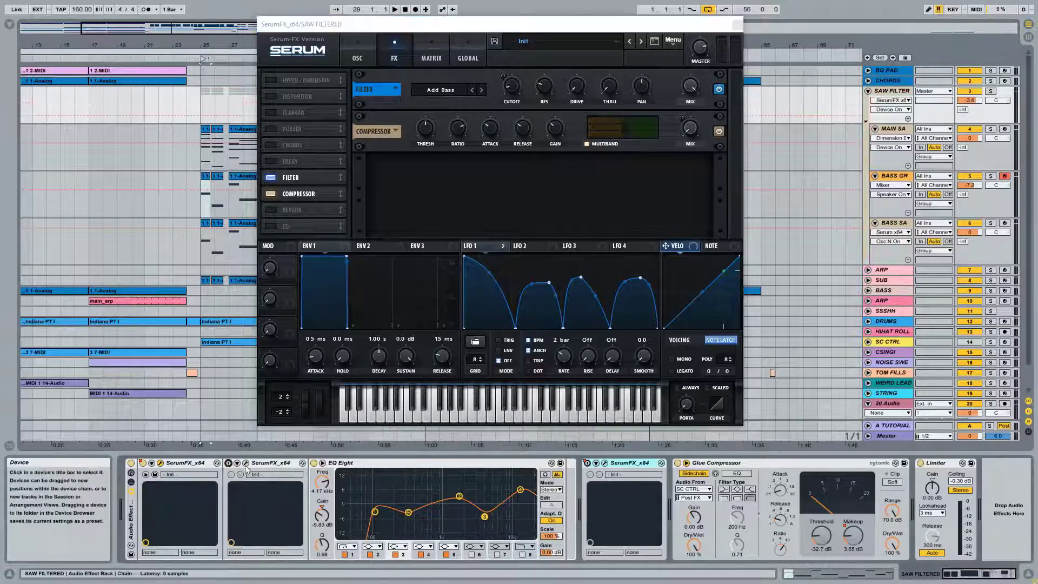
click(313, 463)
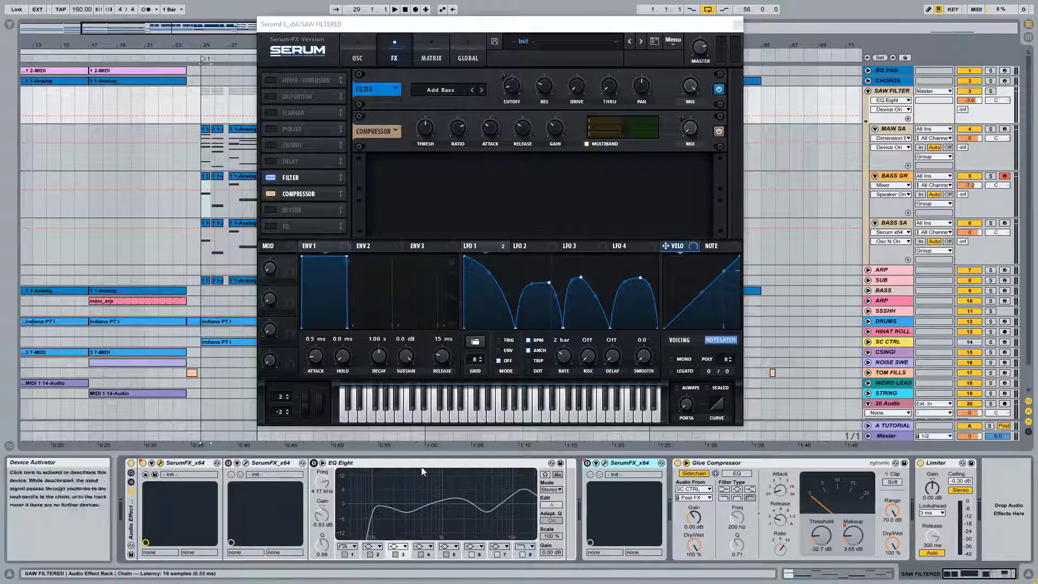
click(677, 463)
key(space)
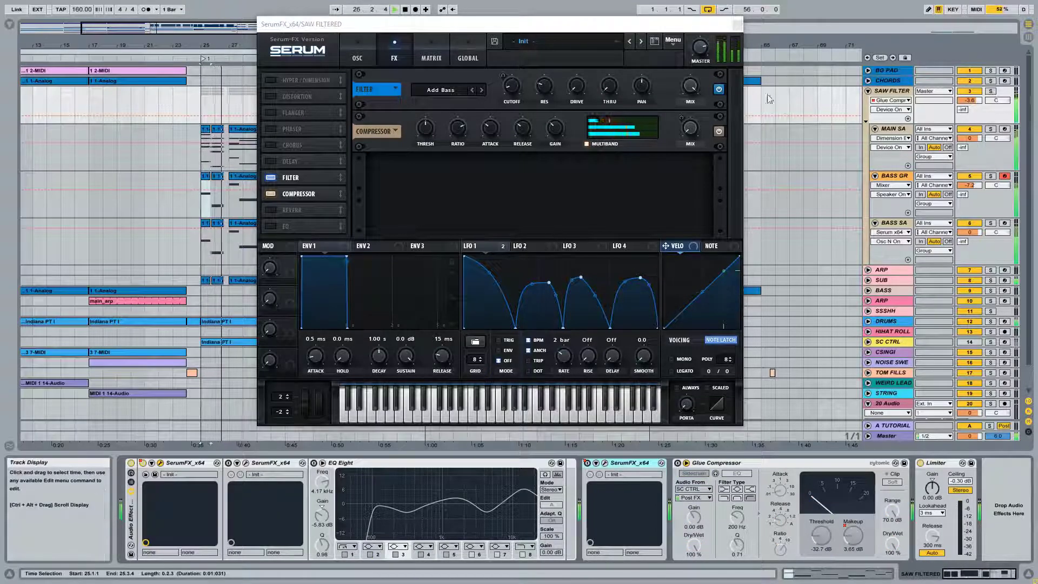
click(991, 91)
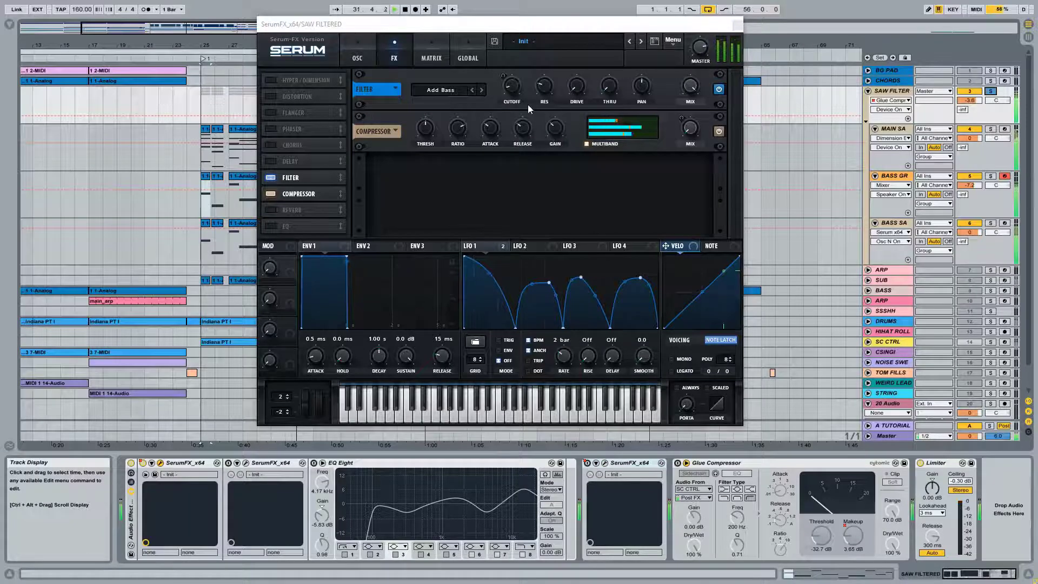
key(space)
Compare the soloed group from bar 25 with SerumFX's Add Bass filter bypassed and re-enabled
click(487, 82)
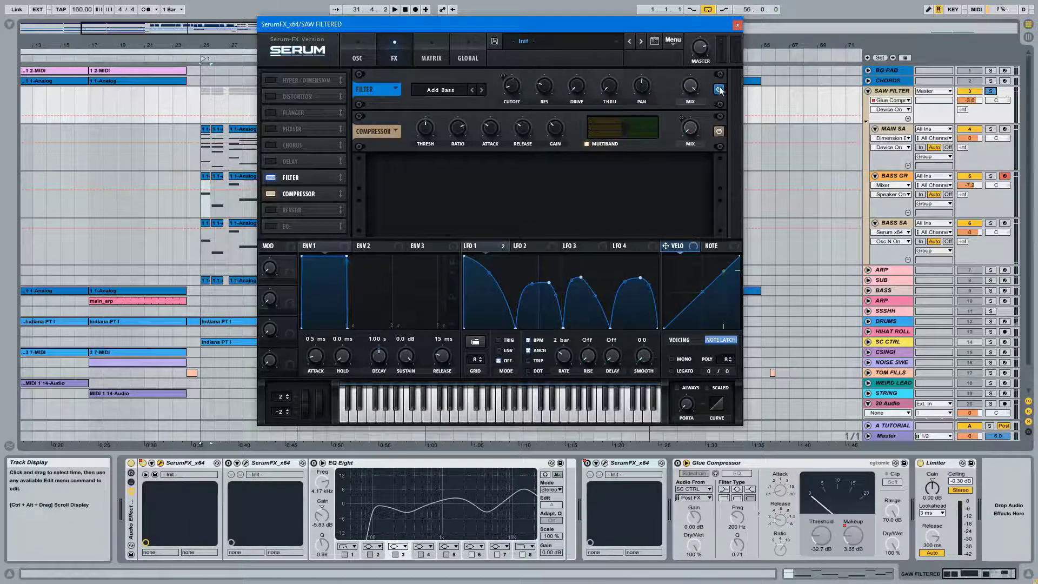
key(space)
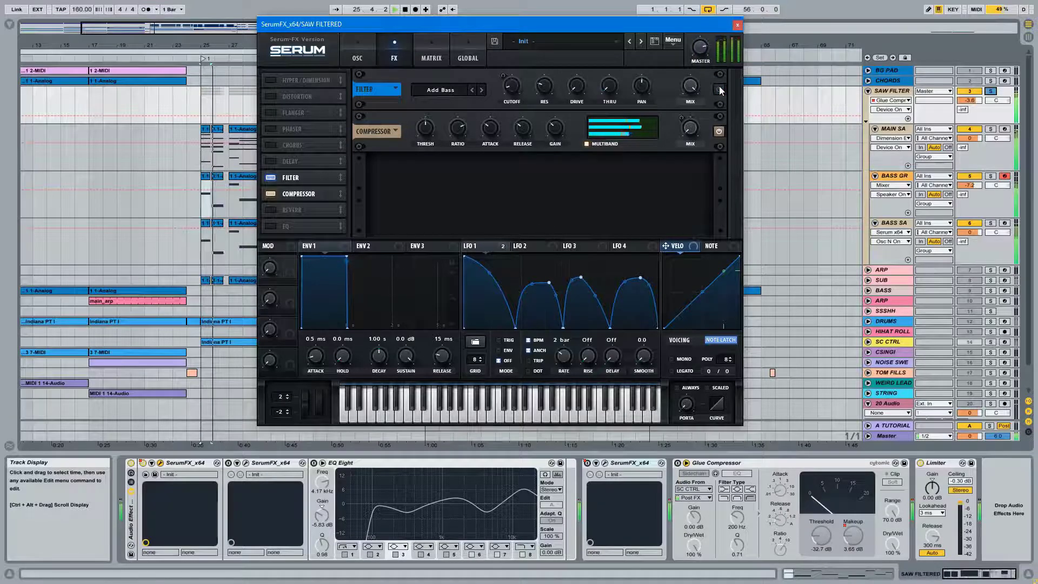
click(719, 90)
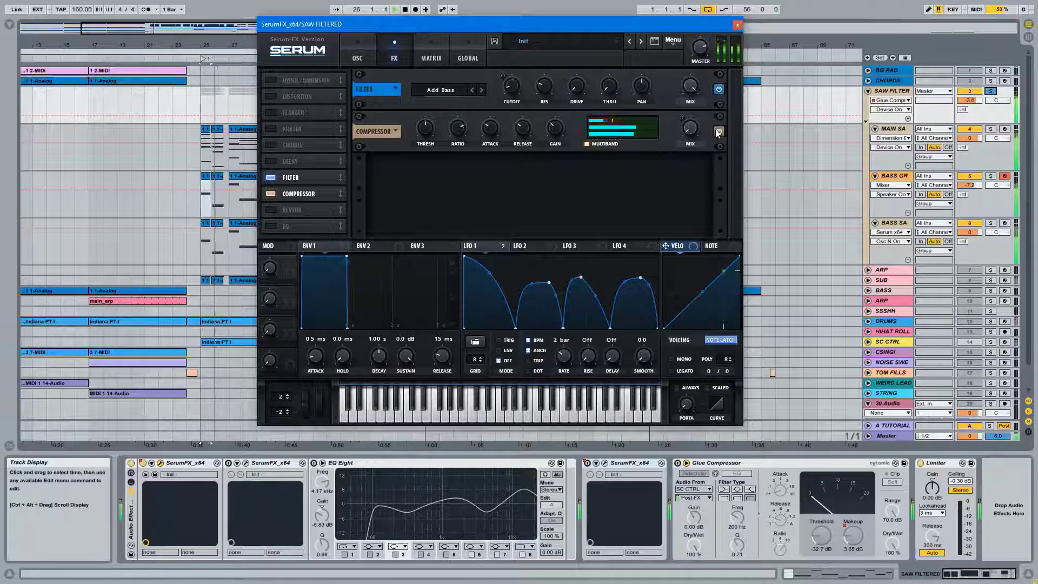
key(space)
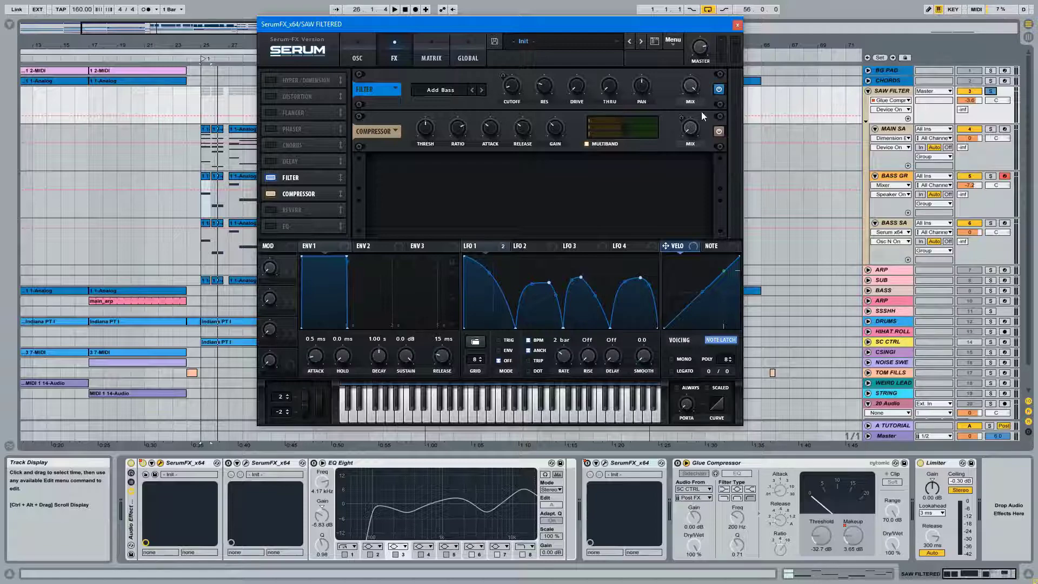
Compare the group with SerumFX's multiband compressor bypassed and re-enabled, and replay it from bar 25 with the compressor on
click(719, 132)
key(space)
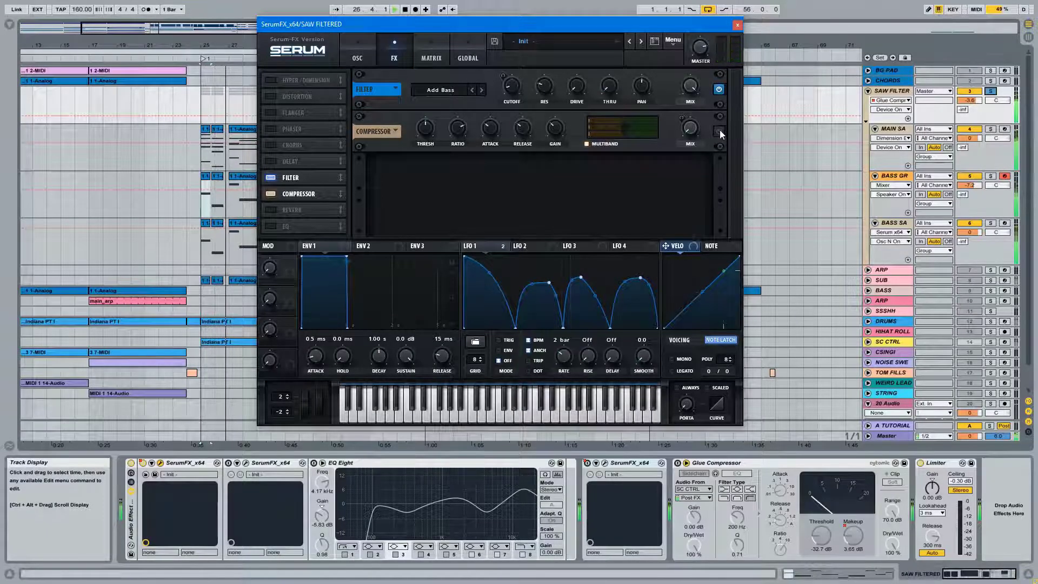
click(718, 130)
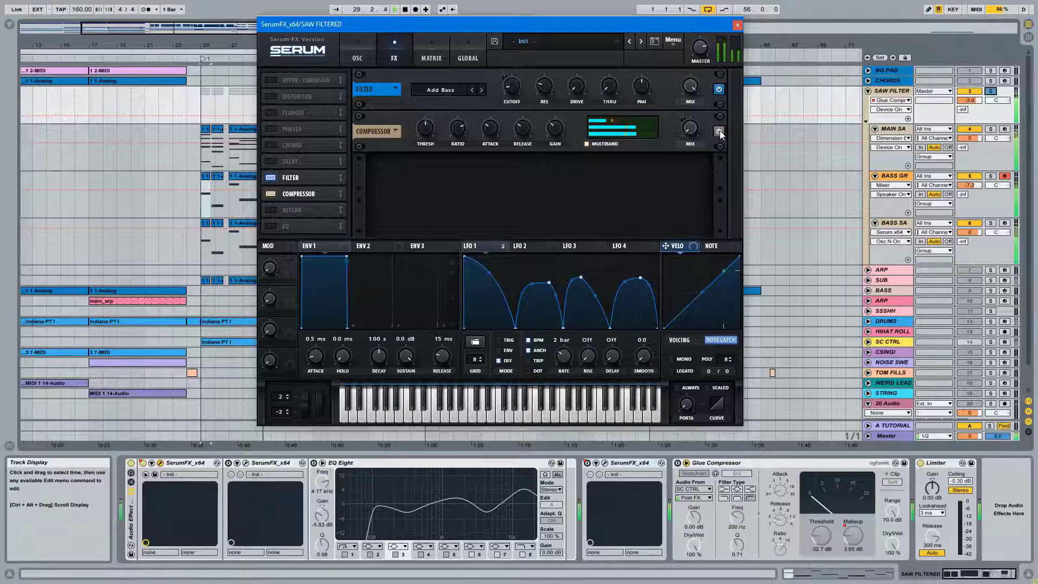
key(space)
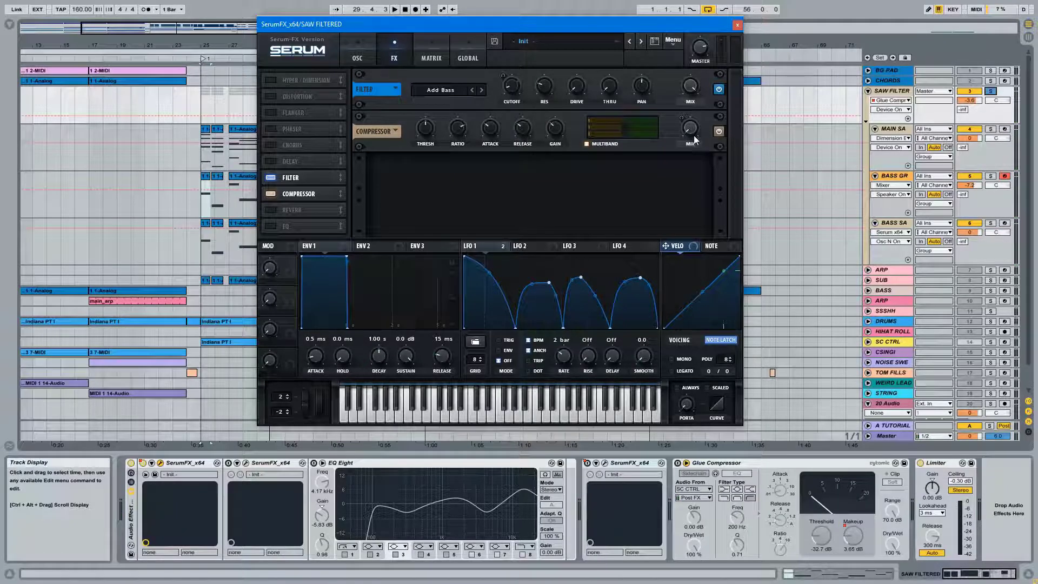
key(space)
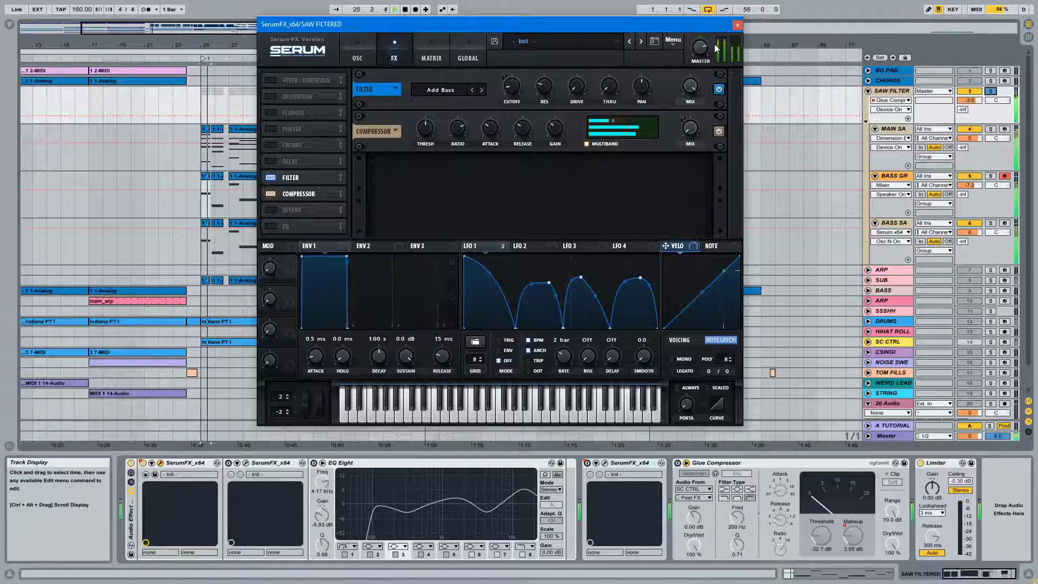
Close the first SerumFX, then enable the second SerumFX on SAW FILTERED and open its Hyper, Compressor and EQ effects
key(space)
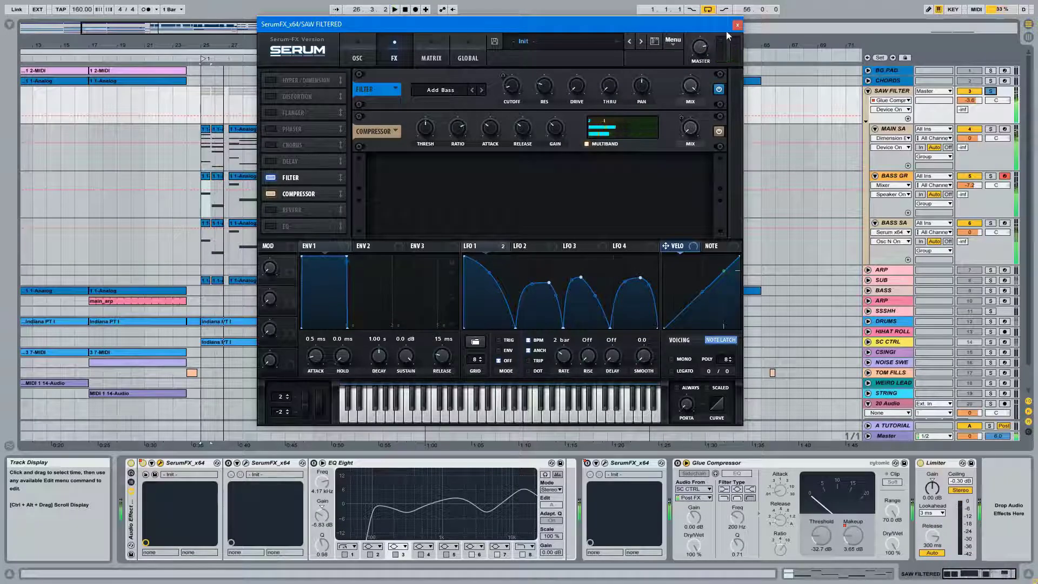
click(737, 24)
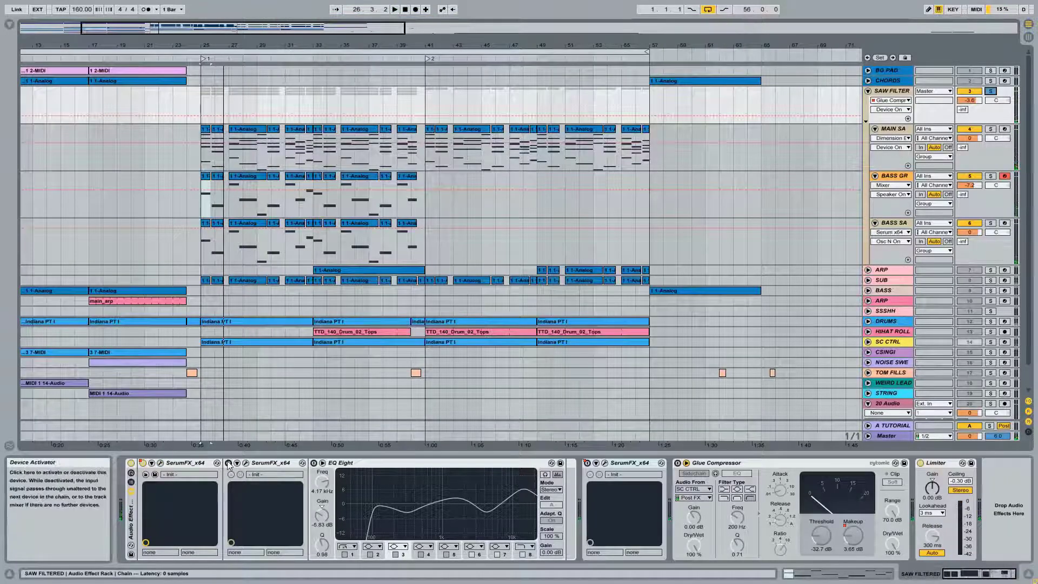
click(246, 463)
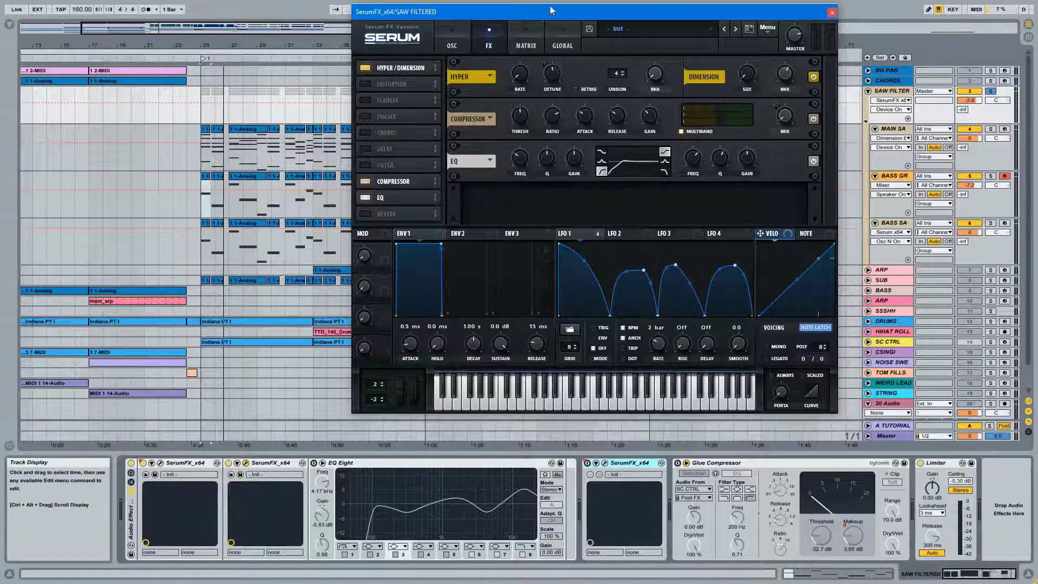
drag(552, 11, 535, 53)
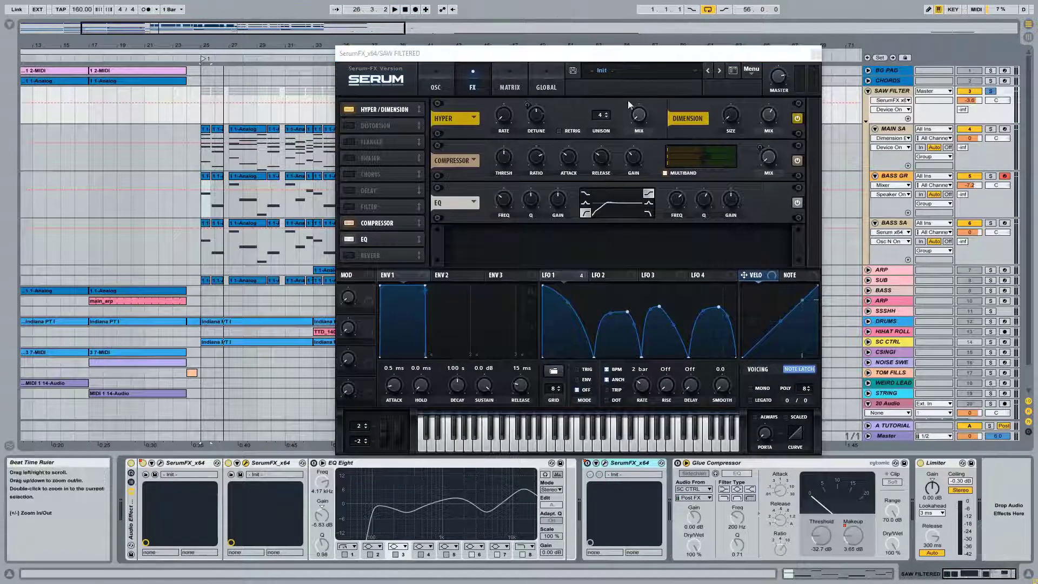
Audition the soloed group from bar 25 with the second SerumFX enabled, and close the plug-in window
key(space)
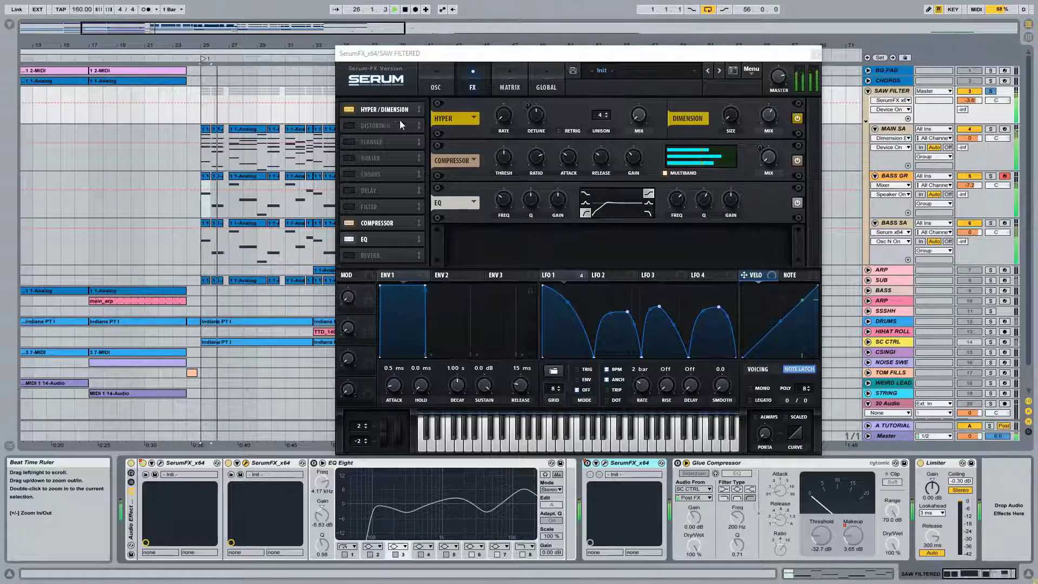
key(space)
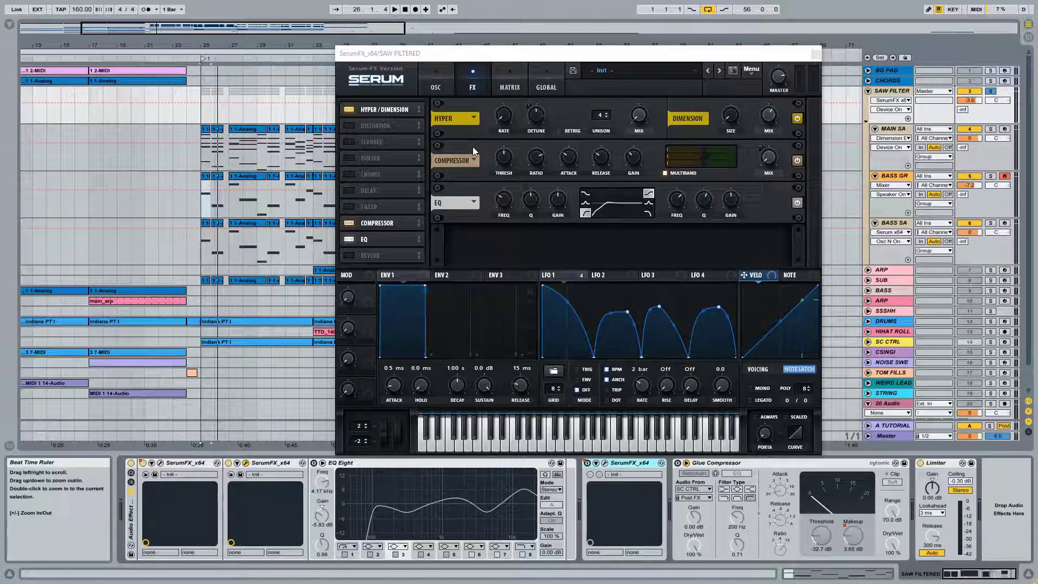
key(space)
key(space)
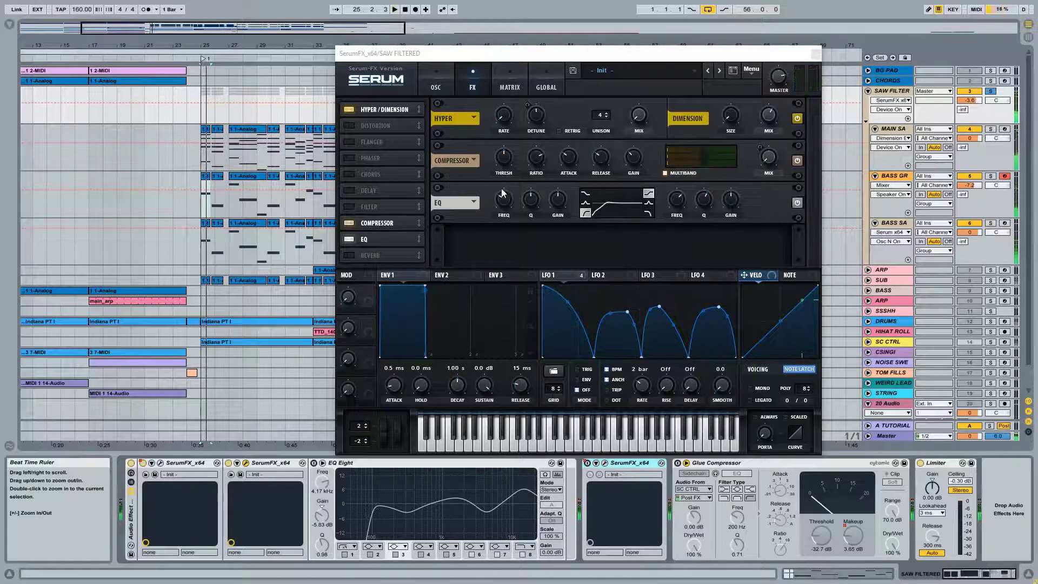
click(816, 54)
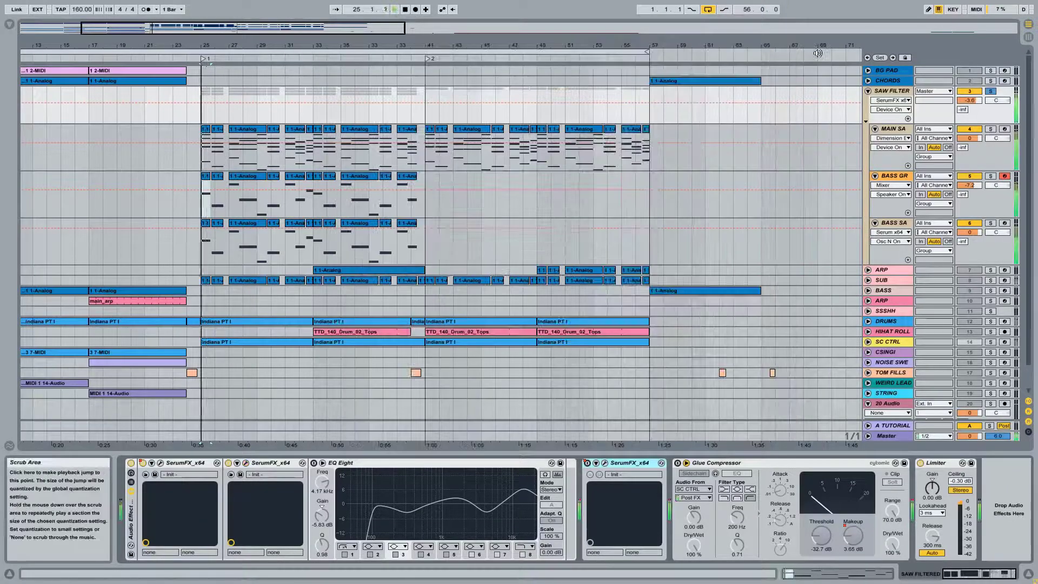
Enable EQ Eight on SAW FILTERED and inspect its 102 Hz low band, high boost and 4.17 kHz cut
click(401, 465)
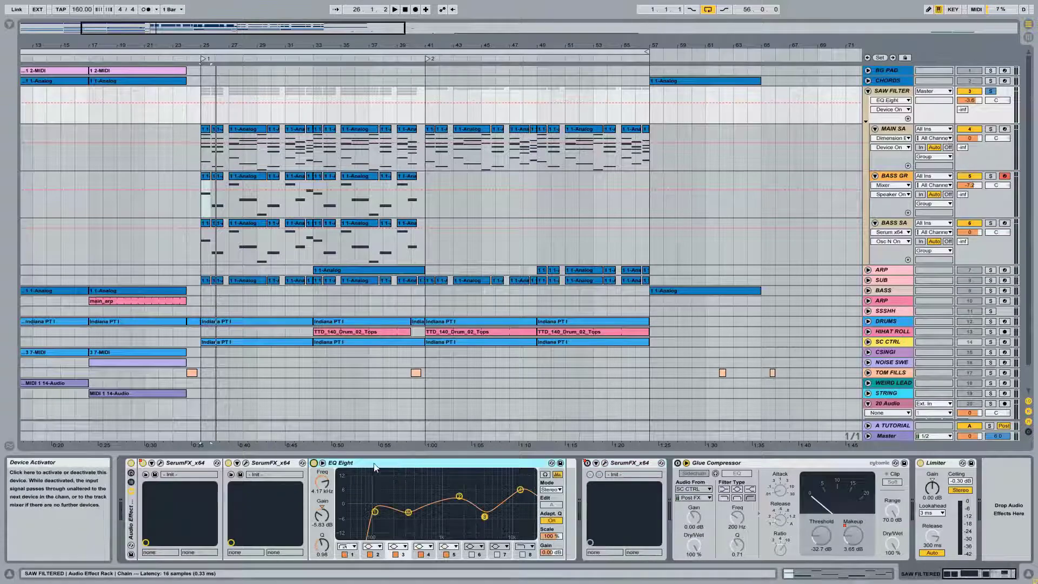
click(375, 510)
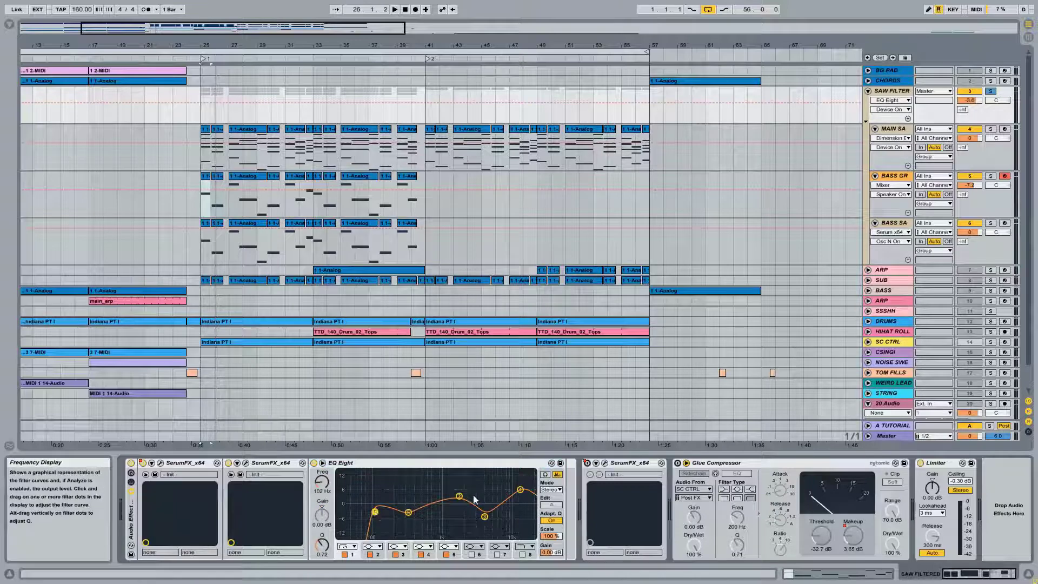
click(520, 490)
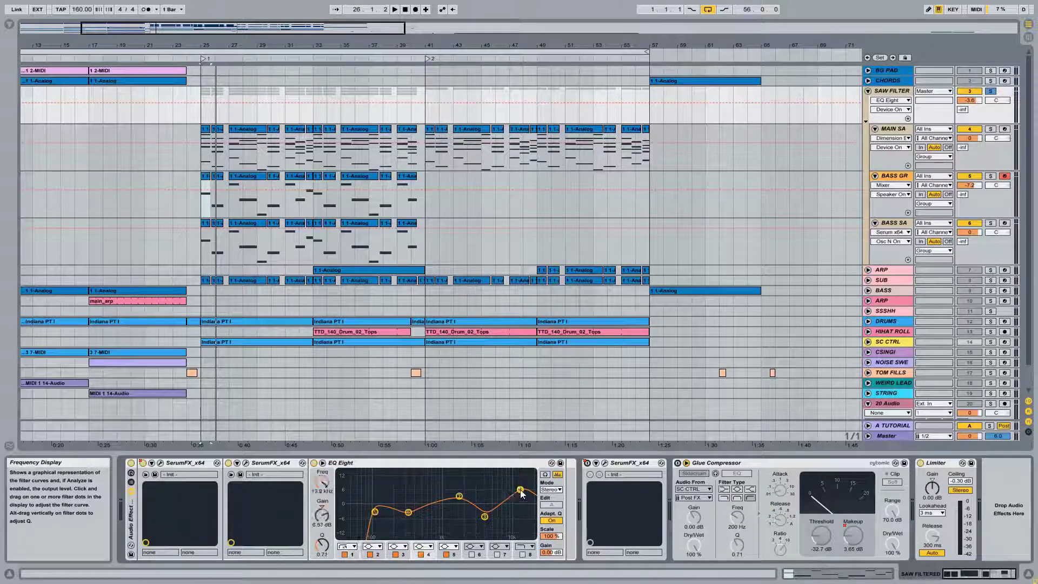
click(485, 517)
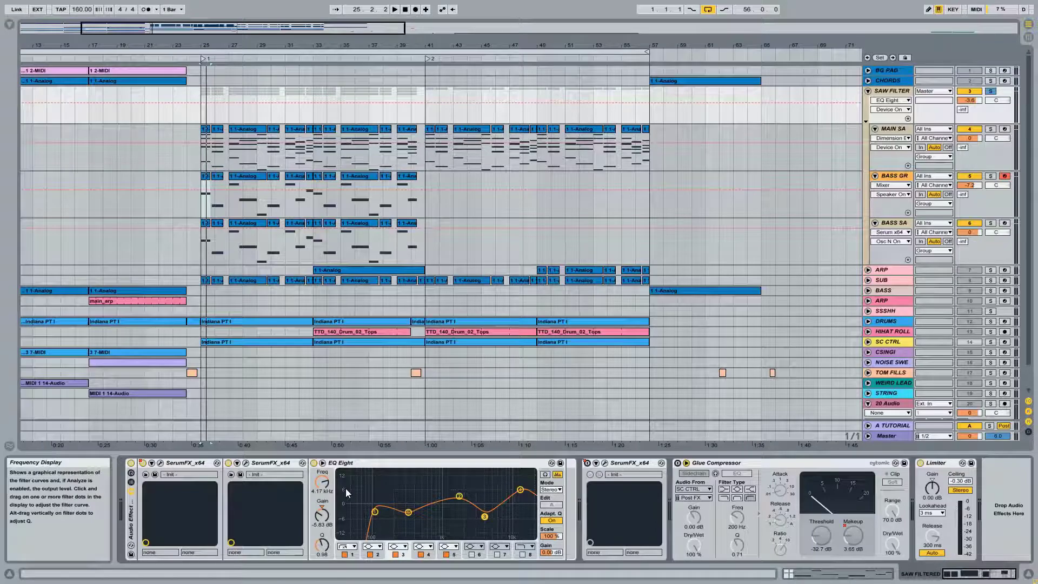
click(355, 465)
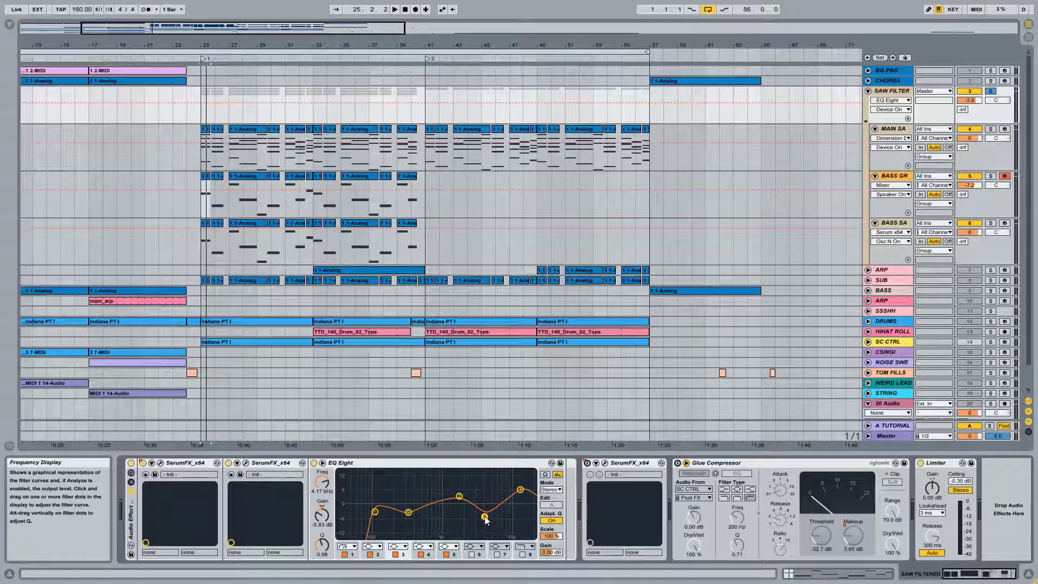
Try different gains on EQ Eight's band 3 against playback from bar 25, settling at 4.33 kHz and -9.05 dB
key(space)
mouse_move(484, 516)
mouse_down()
mouse_move(485, 525)
mouse_move(485, 503)
mouse_up()
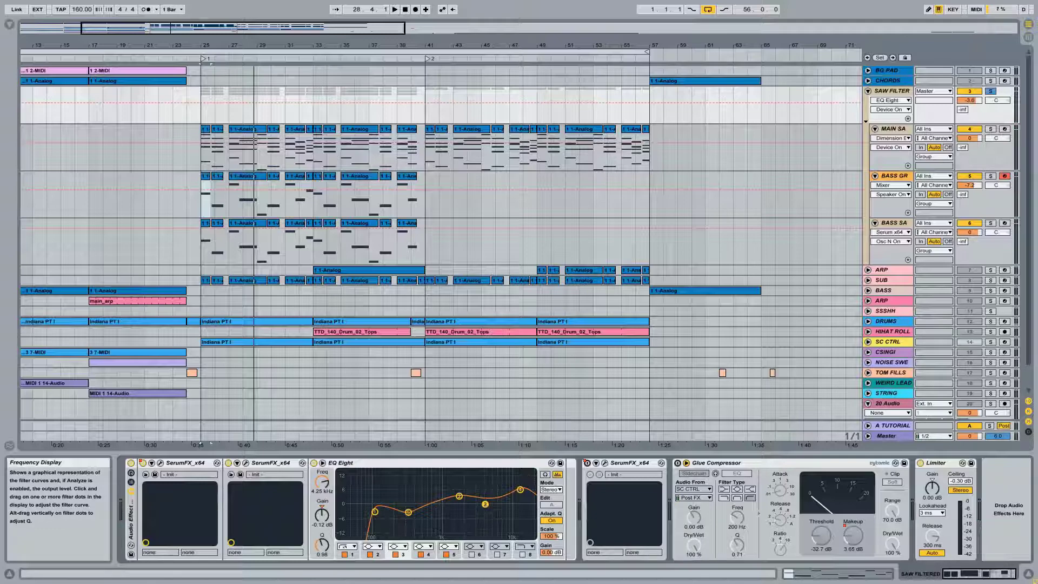
drag(485, 504, 485, 517)
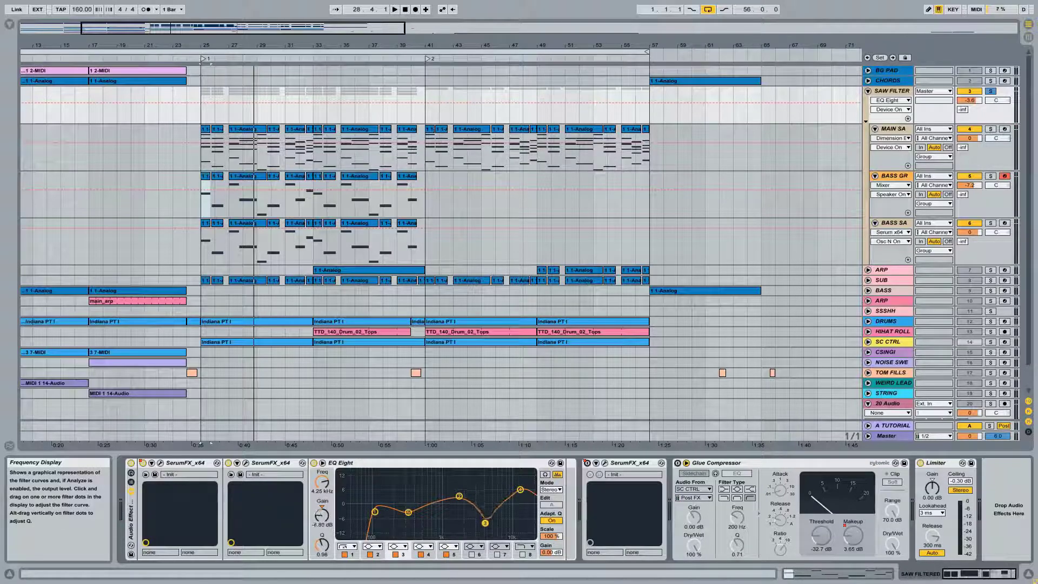
key(space)
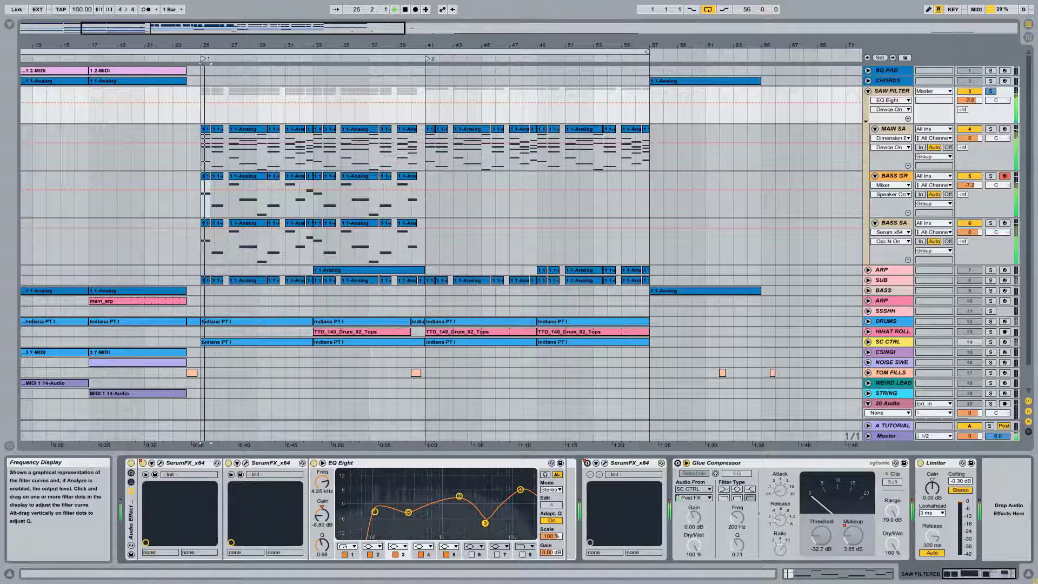
drag(485, 522, 486, 524)
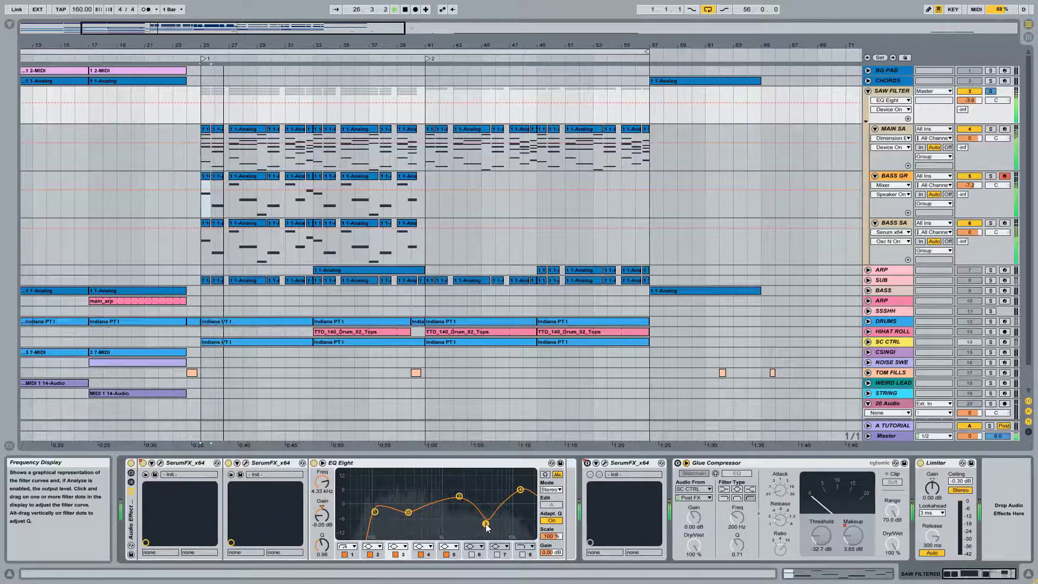
key(space)
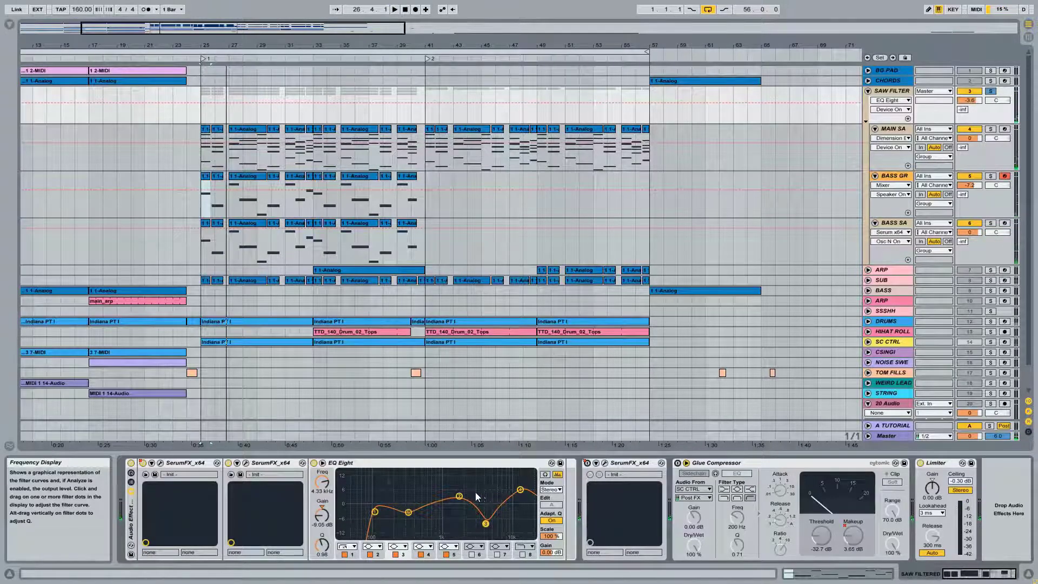
key(space)
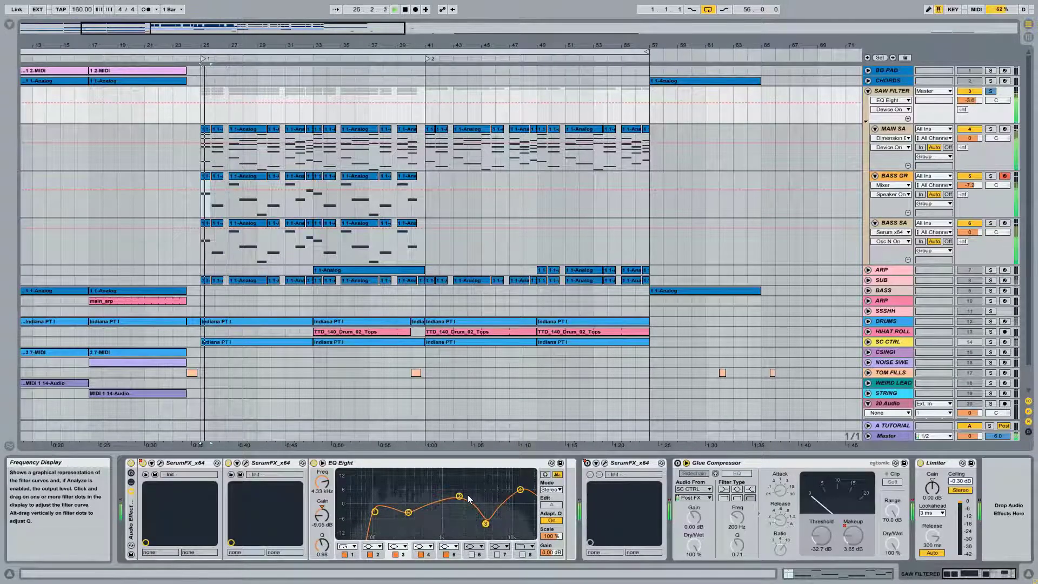
Set EQ Eight's band 5 to 311 Hz and -4.34 dB, and audition the group from bar 25
click(409, 513)
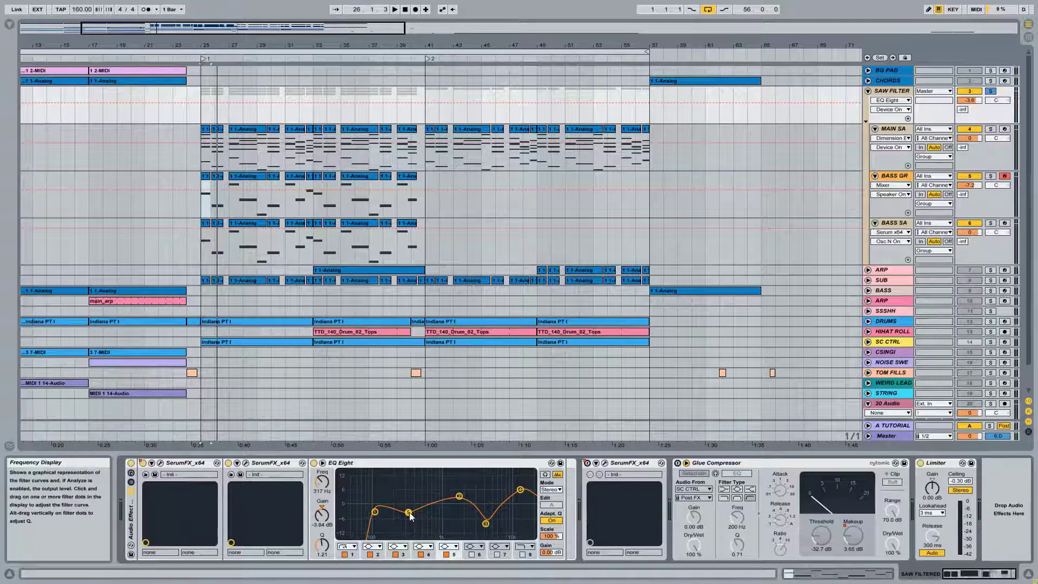
mouse_move(409, 513)
mouse_down()
mouse_move(409, 497)
mouse_move(408, 513)
mouse_up()
key(space)
key(space)
key(space)
key(space)
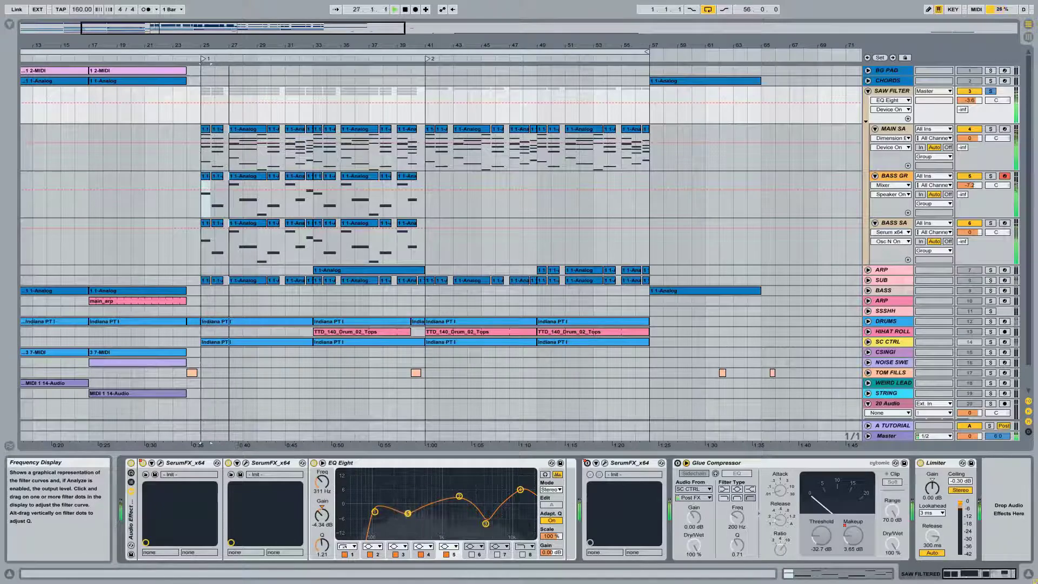
key(space)
Compare the group from bar 25 with EQ Eight's band 2 boost at 1.77 kHz switched off and on
click(459, 496)
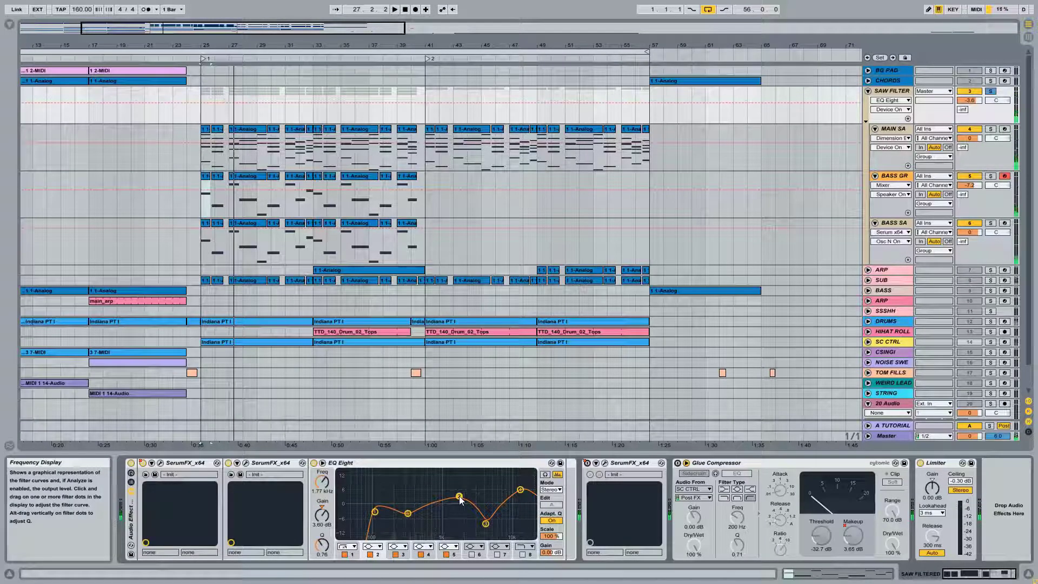
key(space)
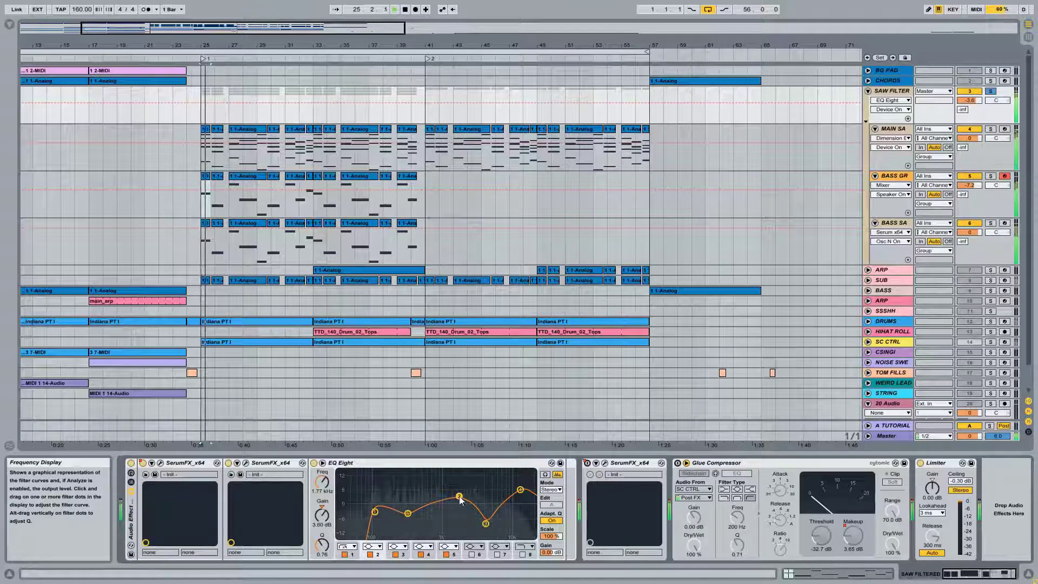
click(370, 554)
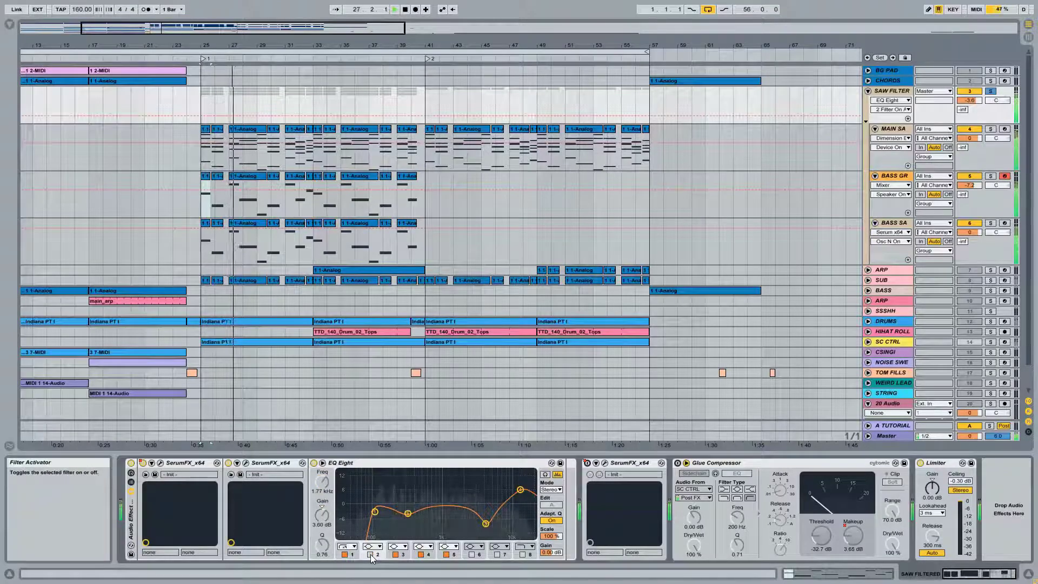
click(370, 554)
key(space)
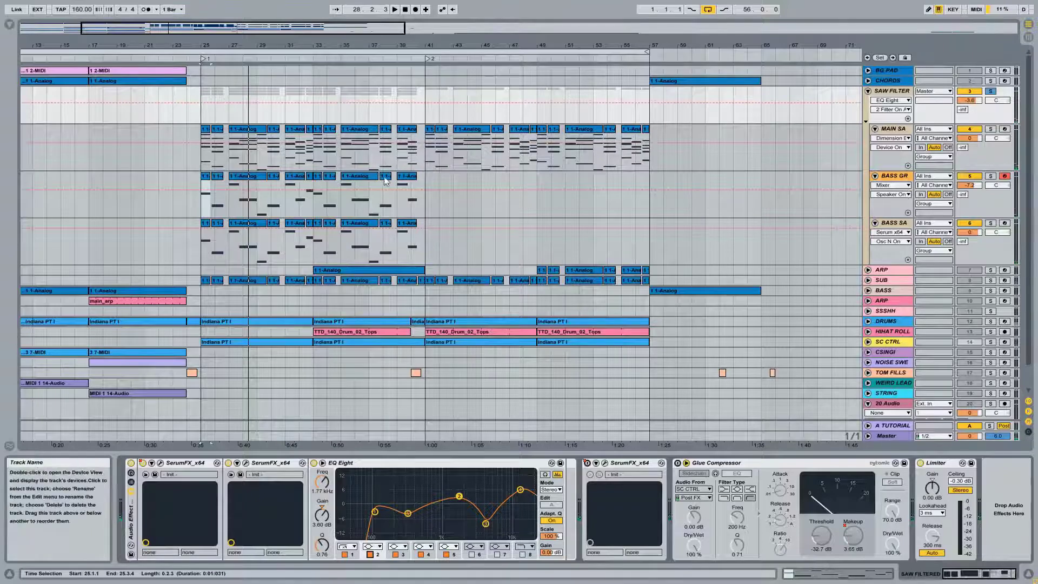
View BASS GROWLY's devices, then return to SAW FILTERED and inspect EQ Eight's high band 4
click(906, 177)
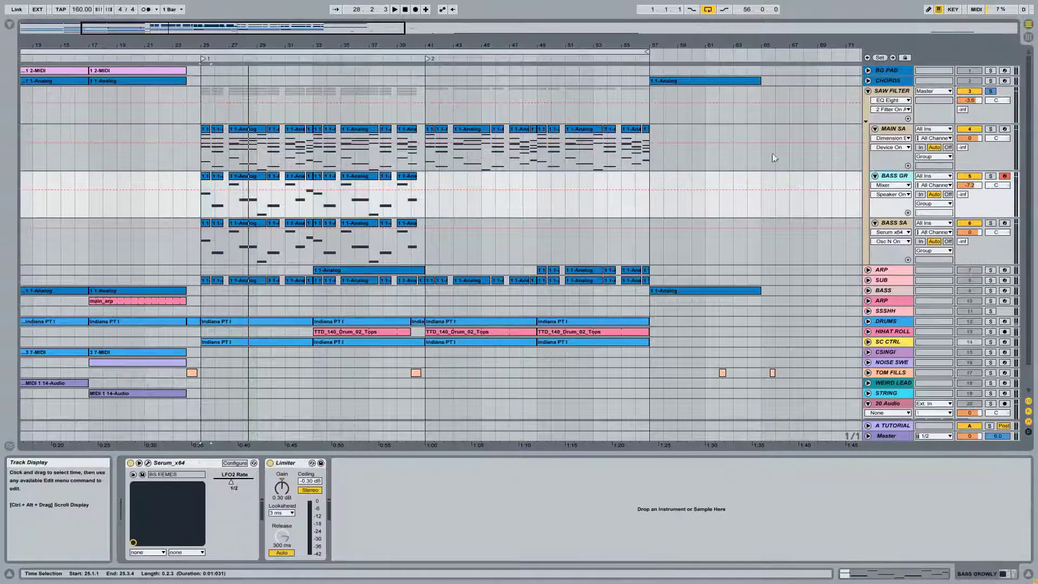
click(897, 93)
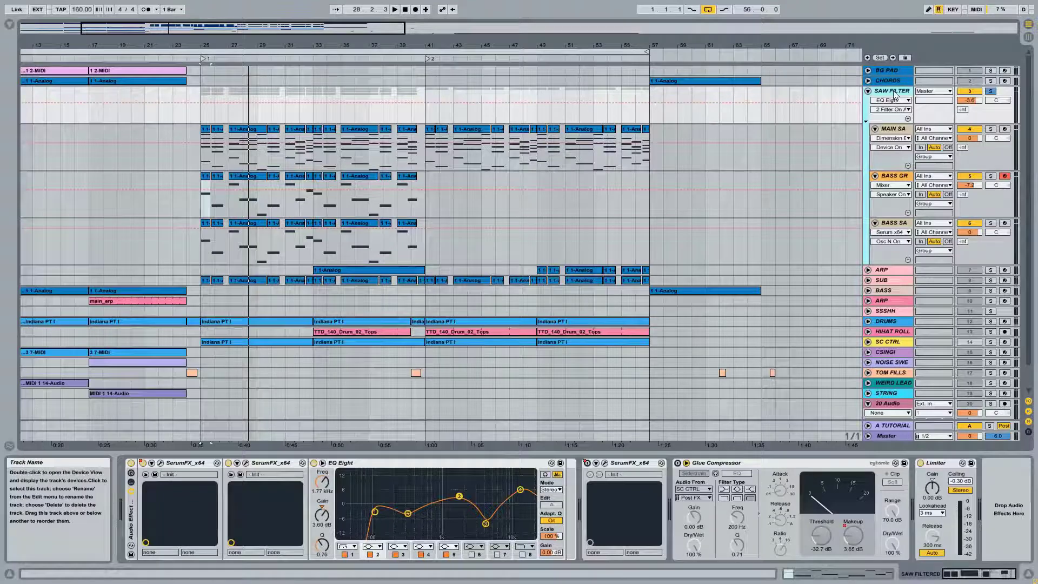
click(473, 510)
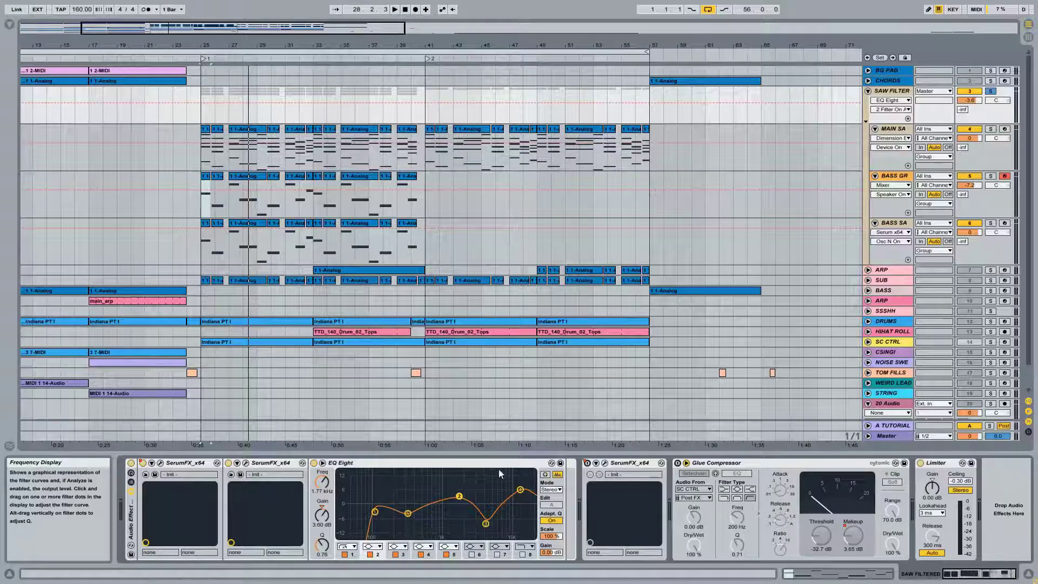
click(520, 489)
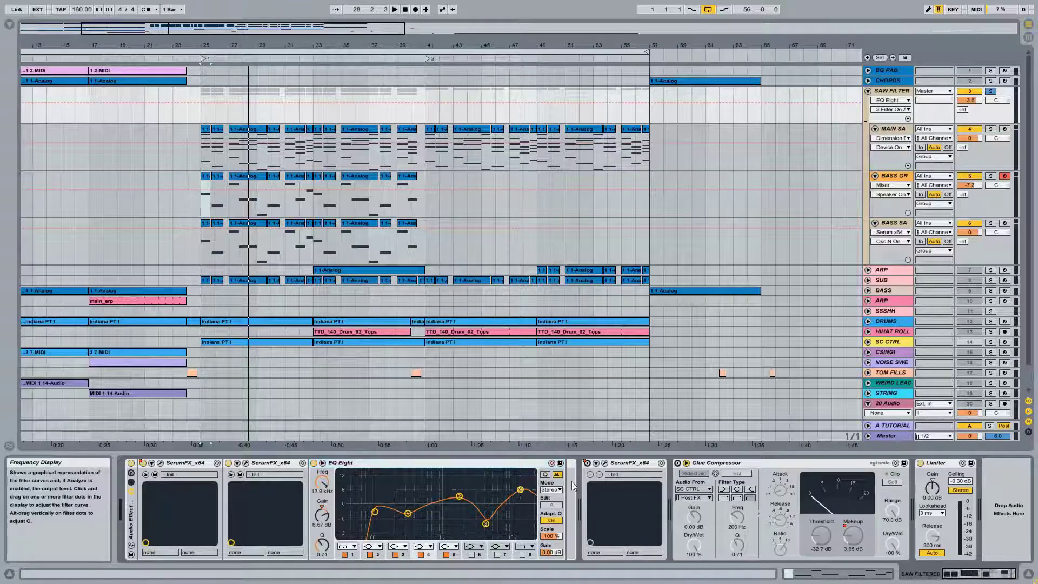
click(518, 464)
Audition the group from bar 25 and enable the Glue Compressor sidechained from SC CTRL
key(space)
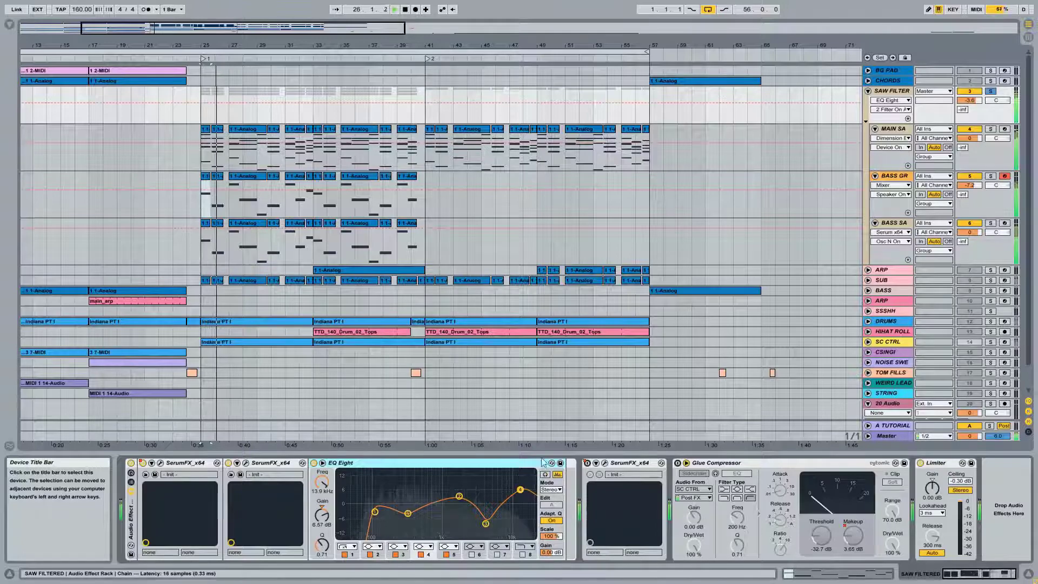
click(768, 463)
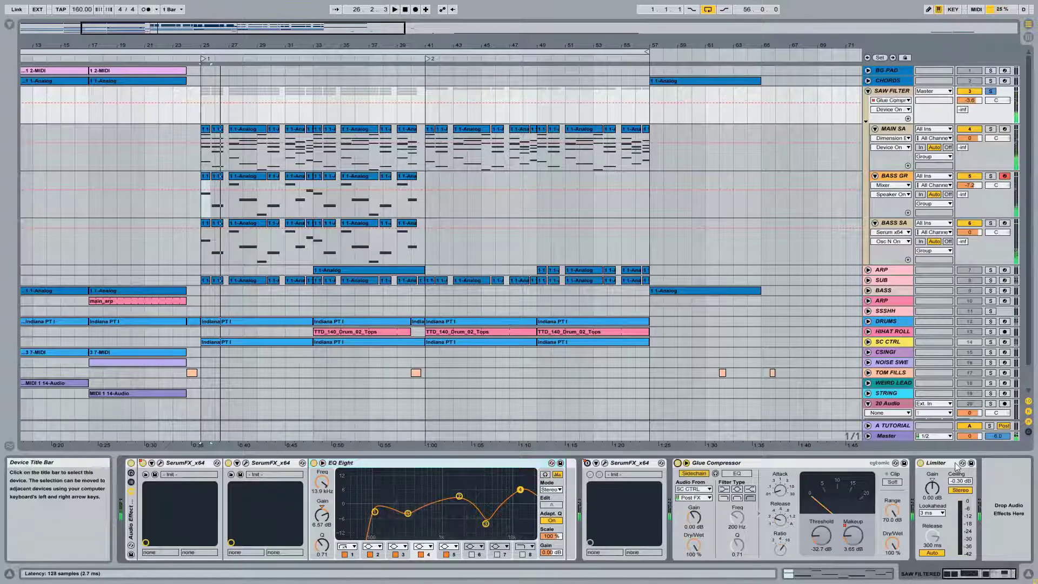
click(773, 461)
key(space)
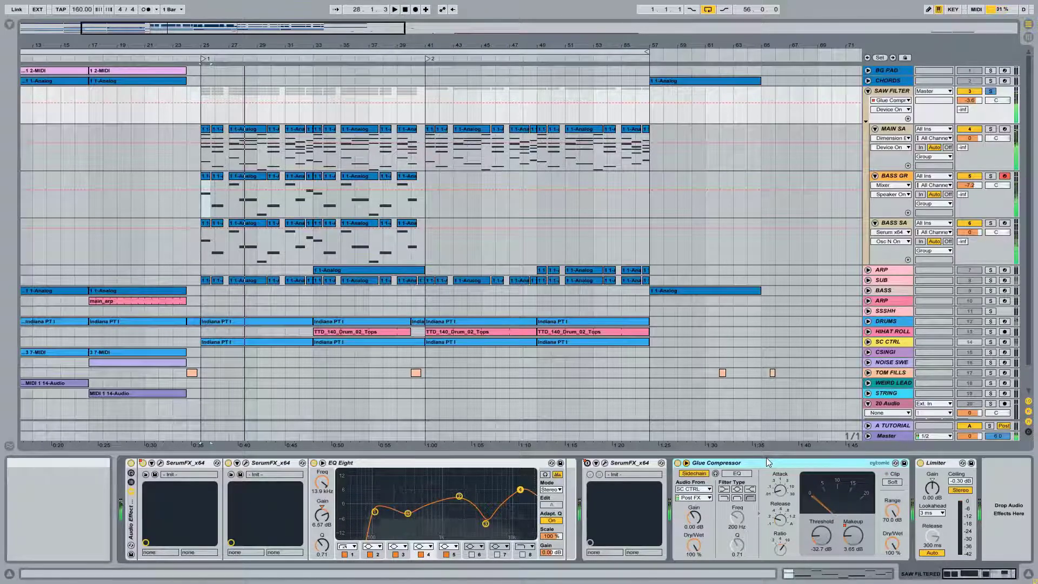
key(space)
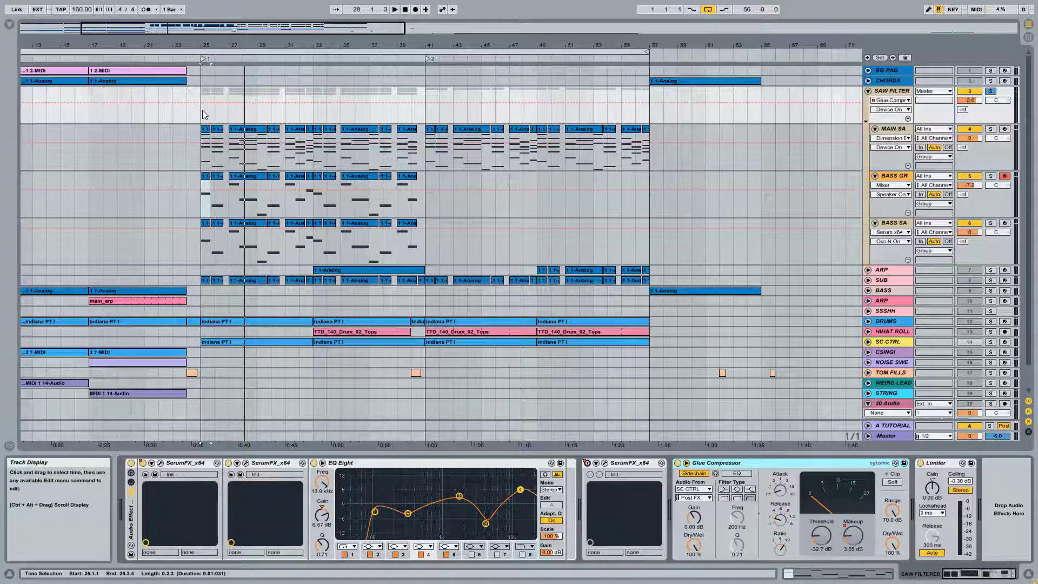
Audition the soloed SAW FILTERED group from bar 41
click(427, 119)
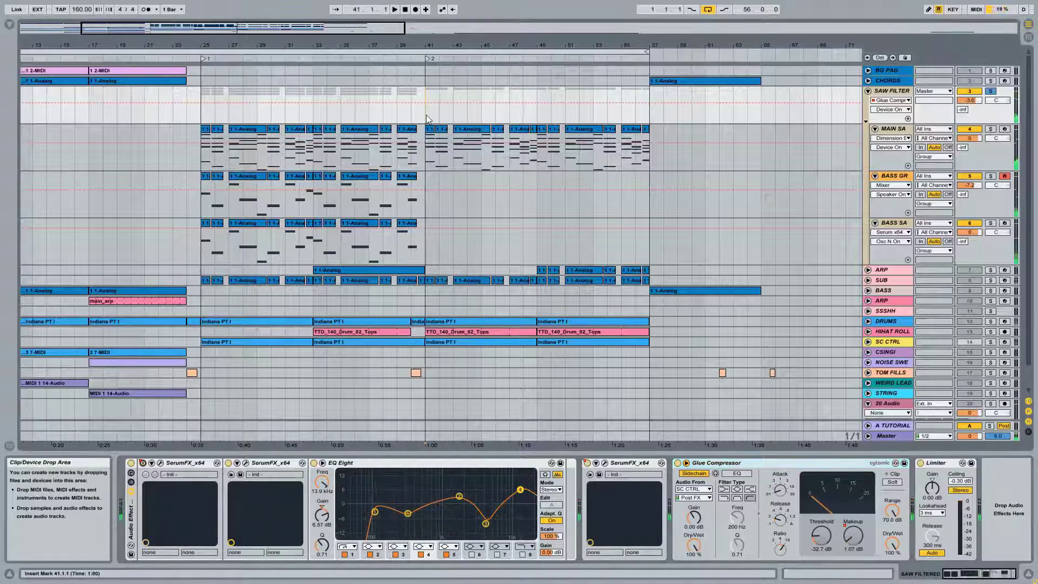
mouse_move(404, 44)
mouse_down()
mouse_move(404, 53)
mouse_move(404, 43)
mouse_up()
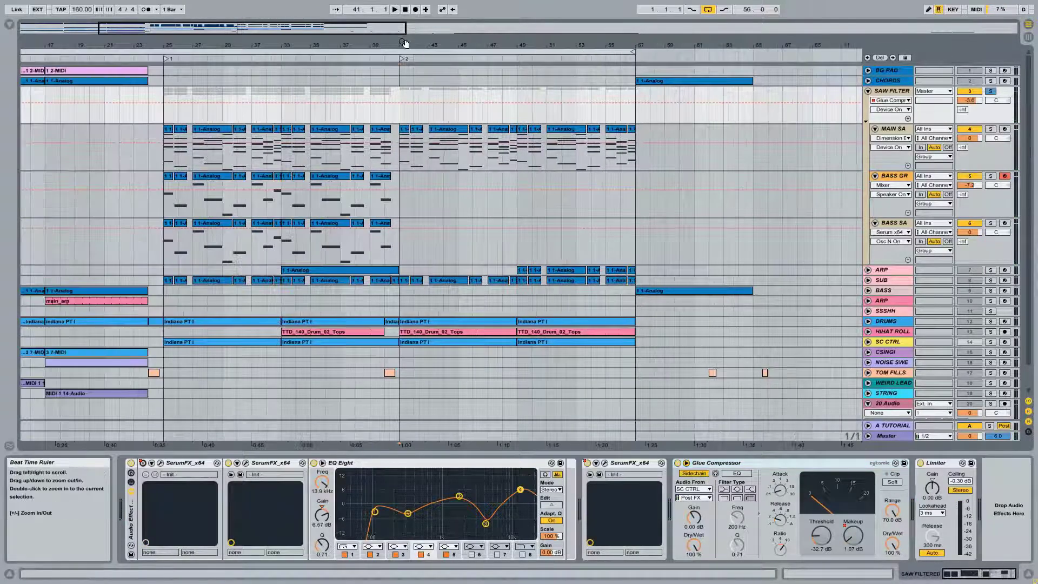
key(space)
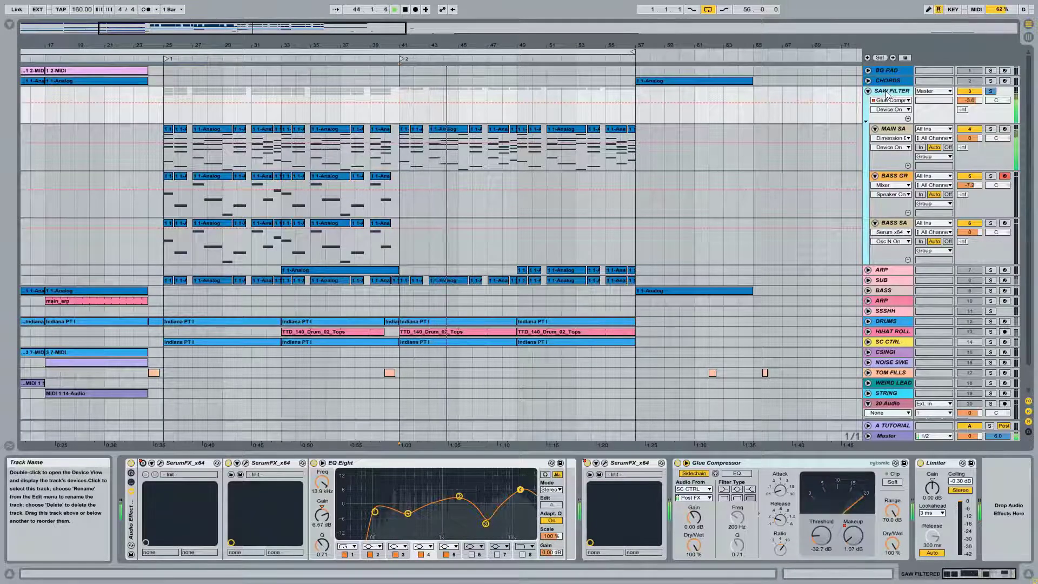
key(space)
View MAIN SAW's devices at bar 41, then return to the SAW FILTERED group and replay it from bar 41
drag(402, 202, 165, 250)
click(401, 141)
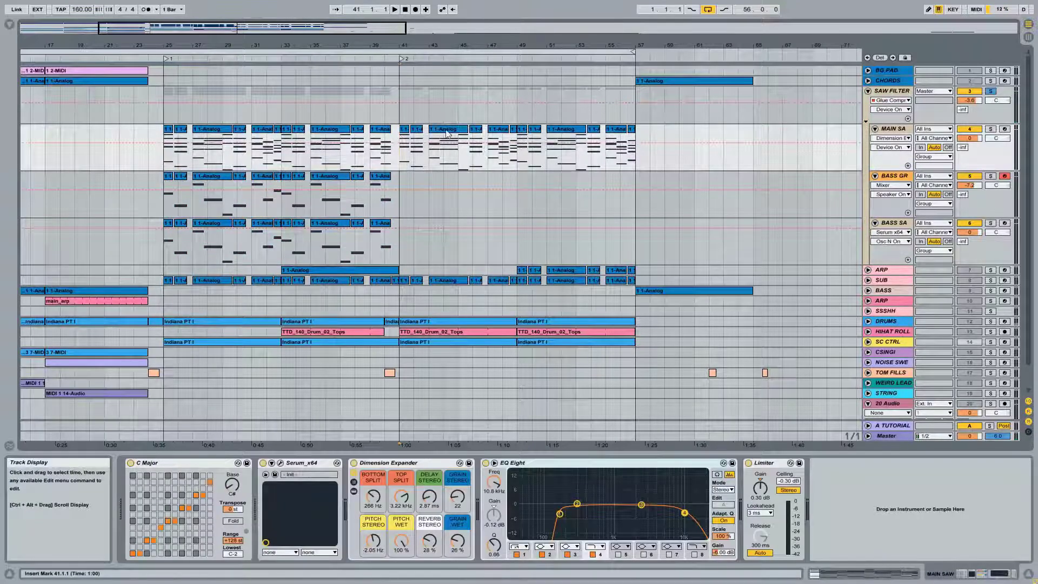
click(399, 114)
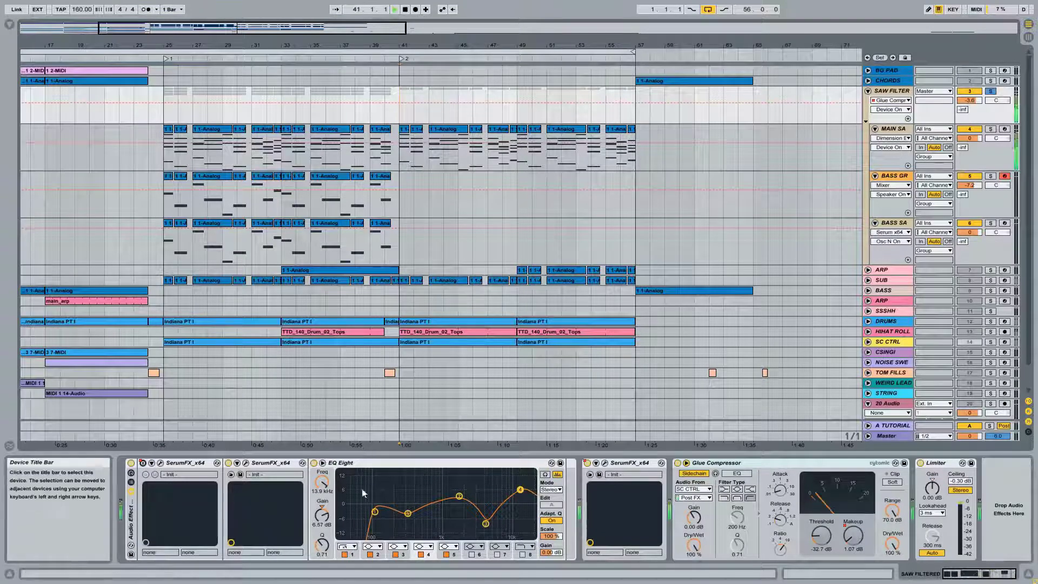
key(space)
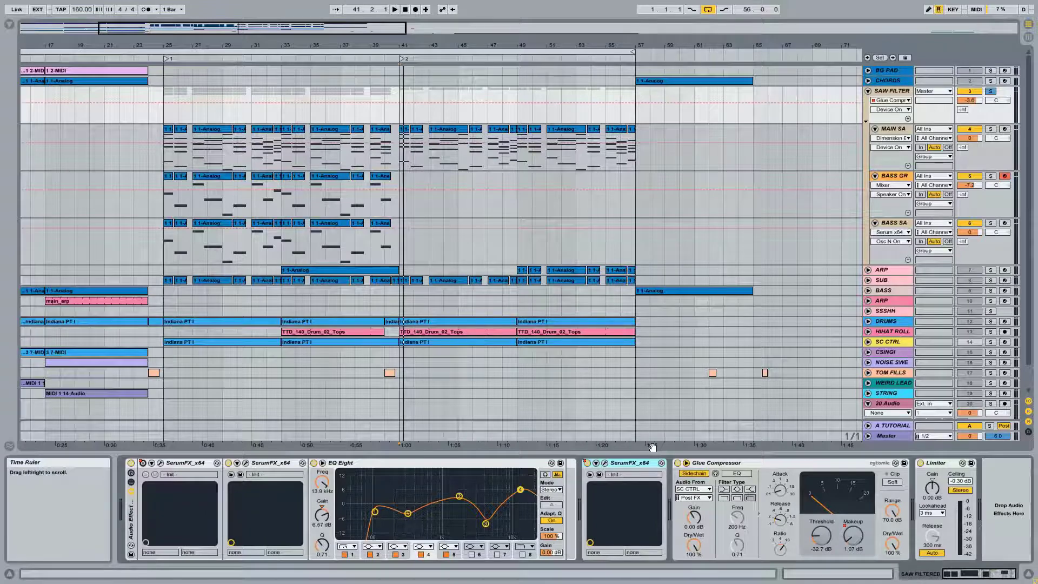
Open the group's SerumFX placed after EQ Eight and examine its MG Low 6 filter type and cutoff modulation
click(604, 463)
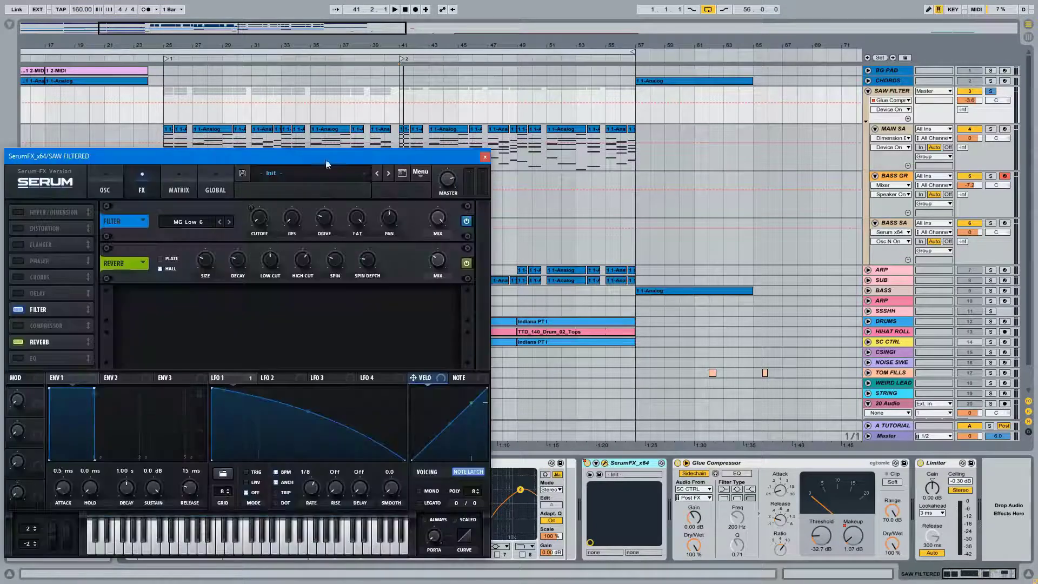
drag(326, 165, 446, 129)
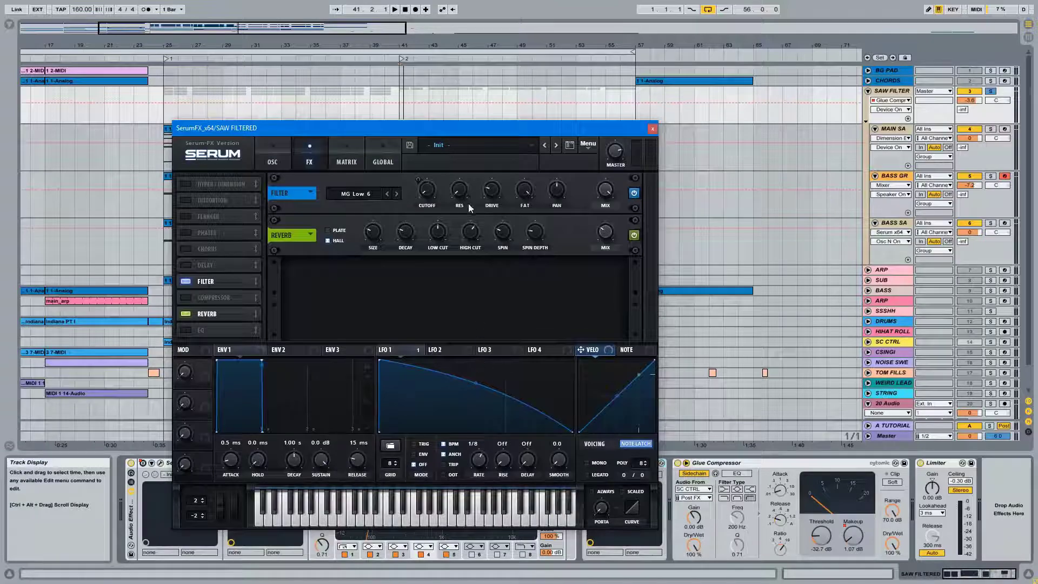
click(356, 196)
mouse_move(361, 209)
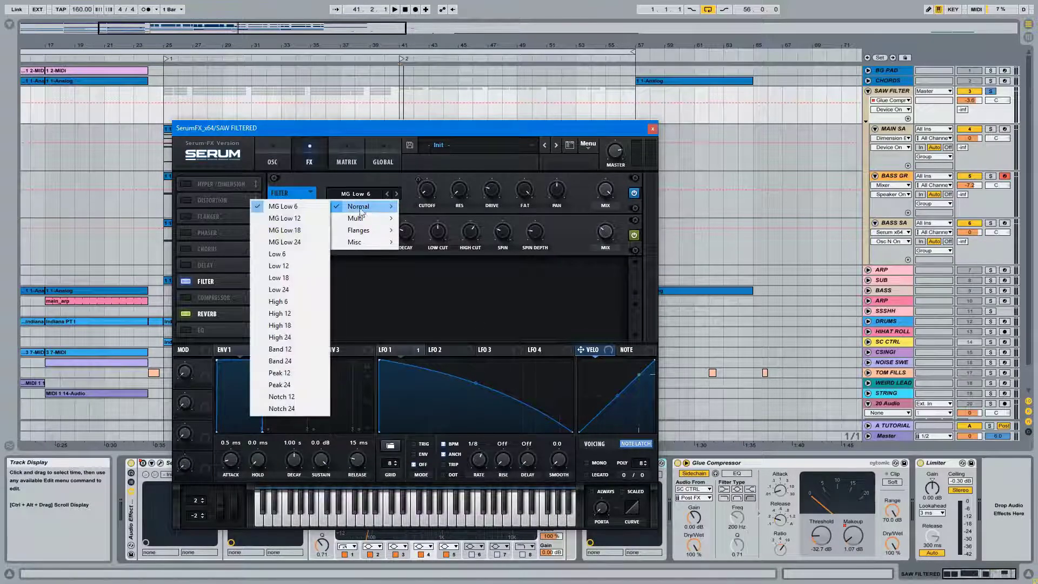
click(447, 129)
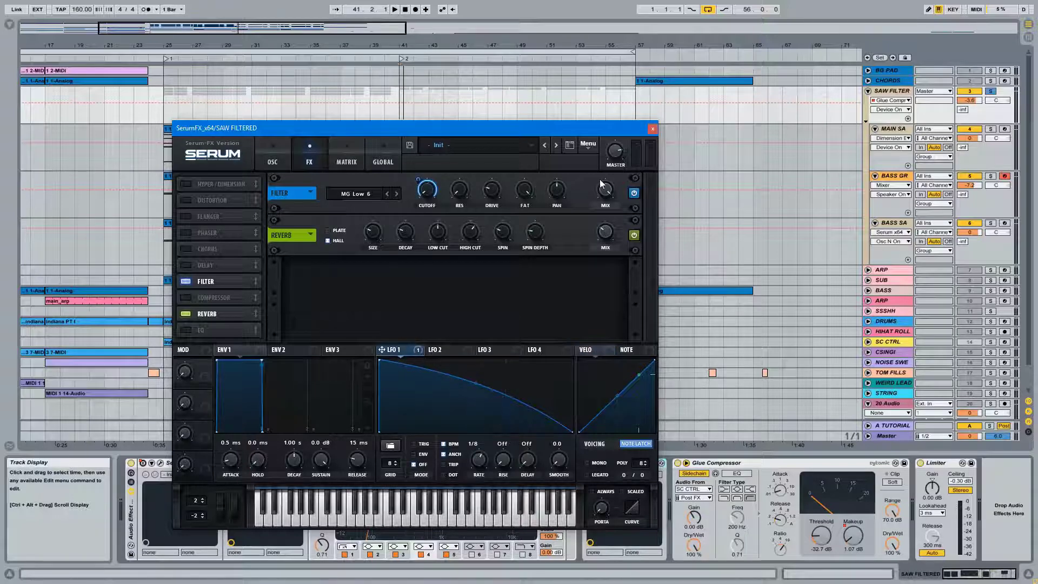
Compare the group from bar 41 with SerumFX's filter switched off and on, then close the plug-in window
key(space)
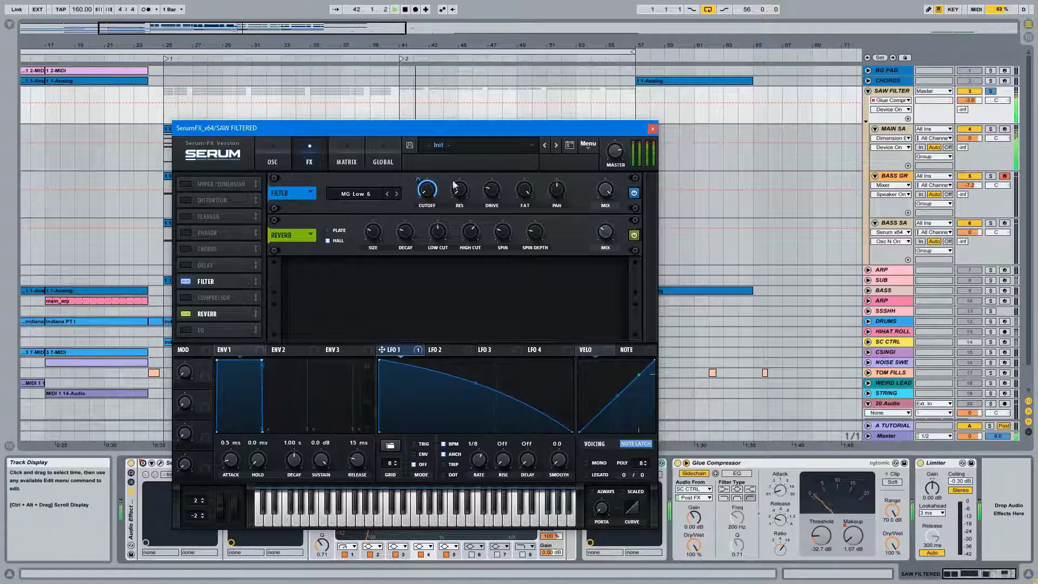
click(634, 194)
click(635, 193)
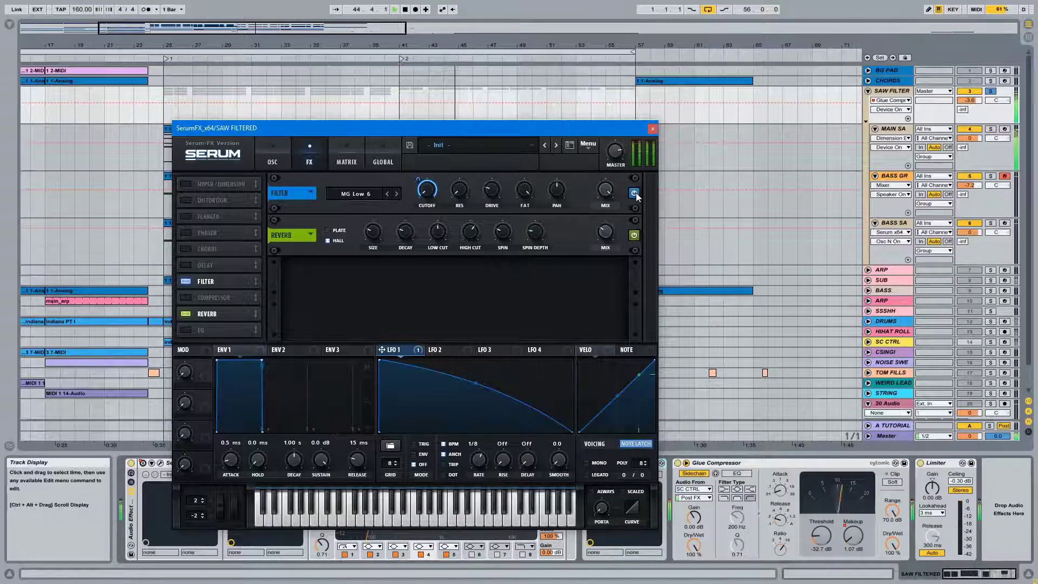
click(653, 128)
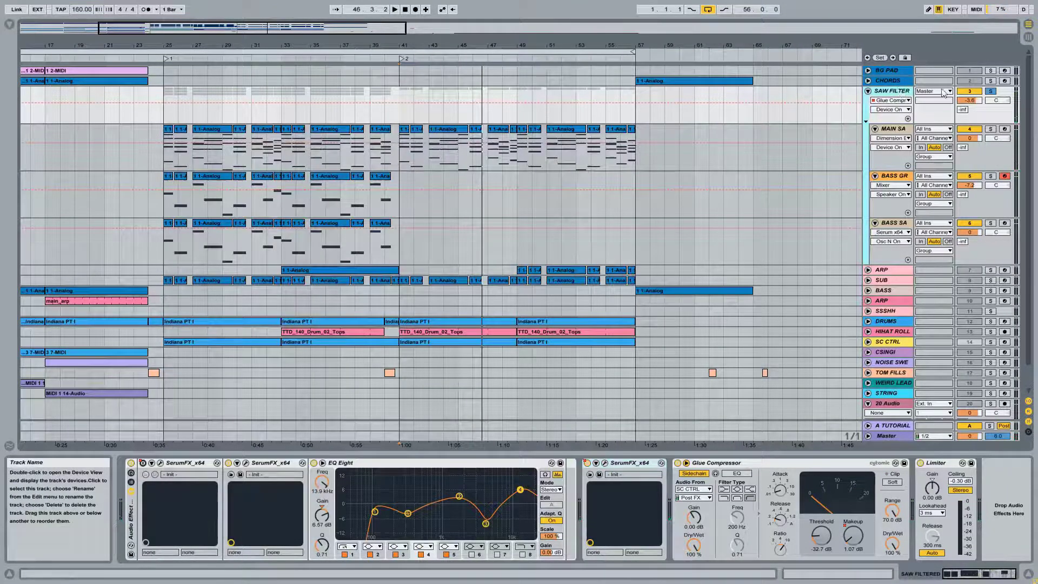
Unsolo and fold the SAW FILTERED group, then play the full arrangement from bar 1 with the bars 1 to 57 loop range selected
click(991, 91)
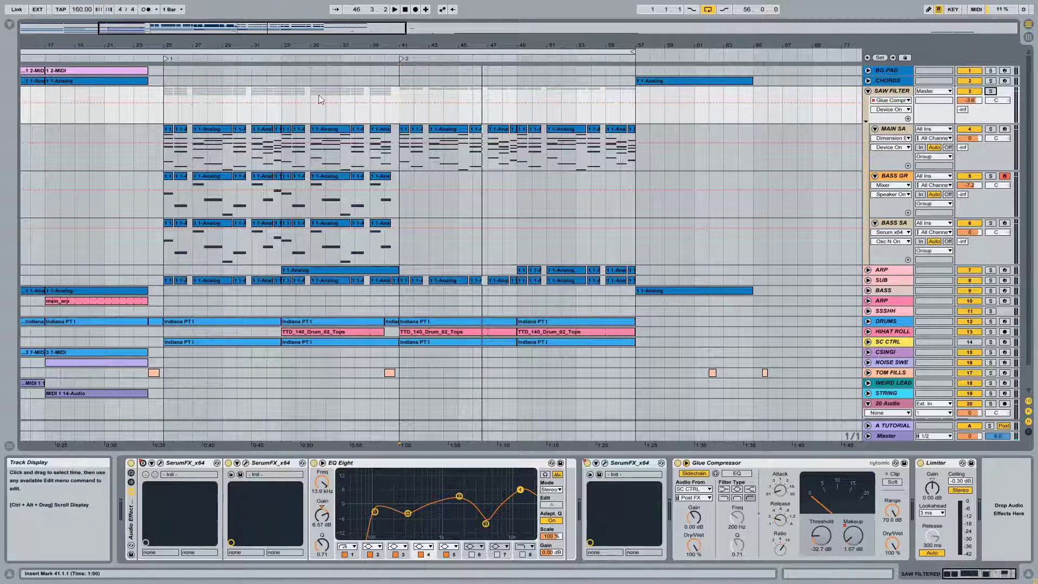
scroll(183, 57, down, 5)
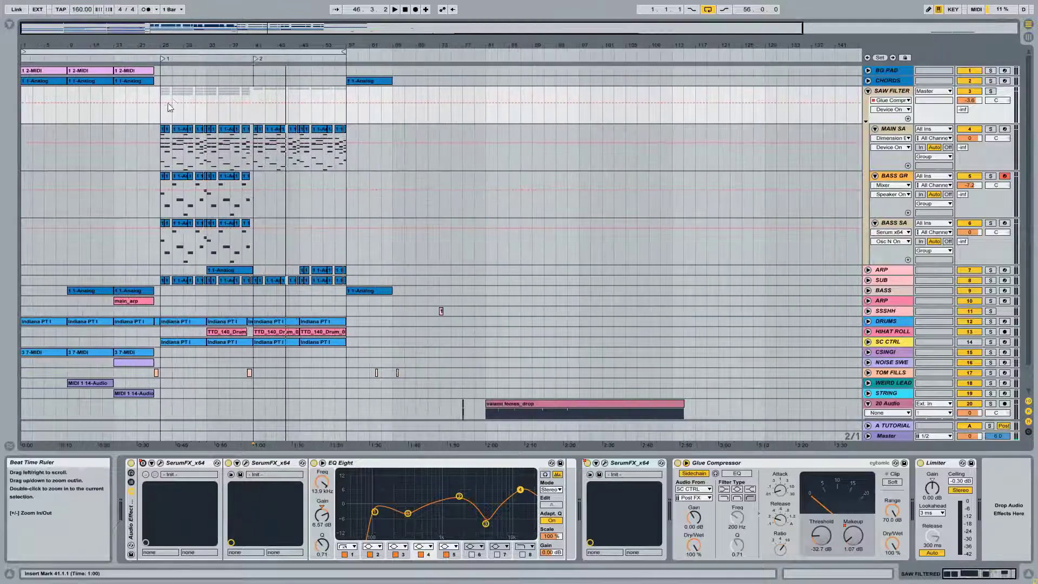
click(184, 52)
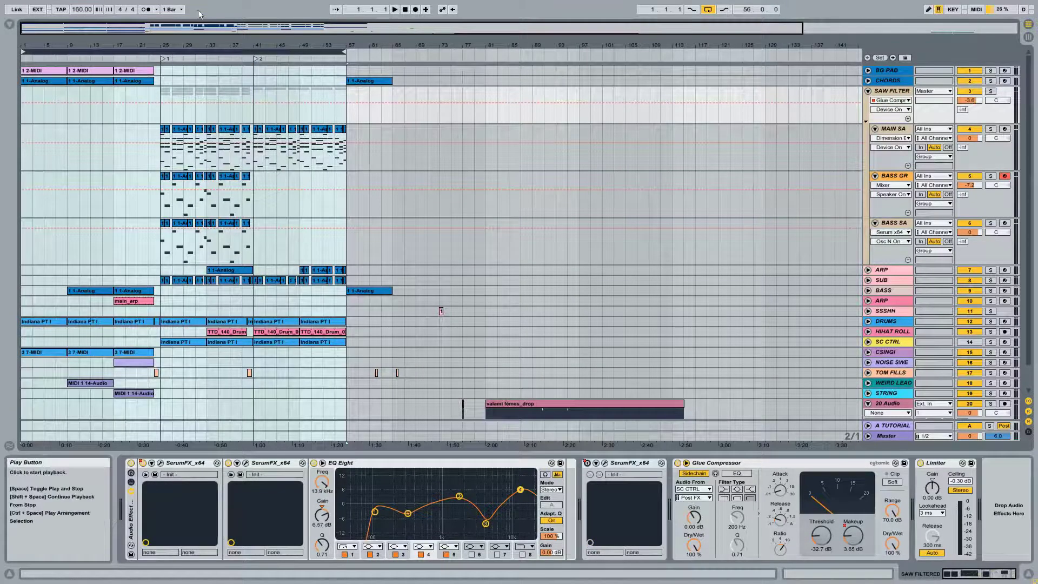
click(867, 90)
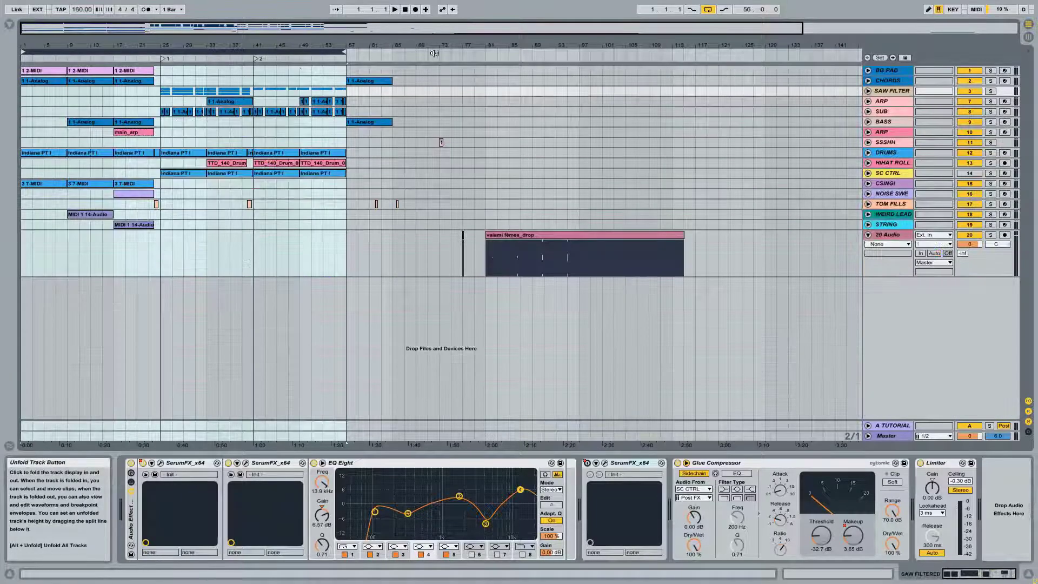
click(397, 11)
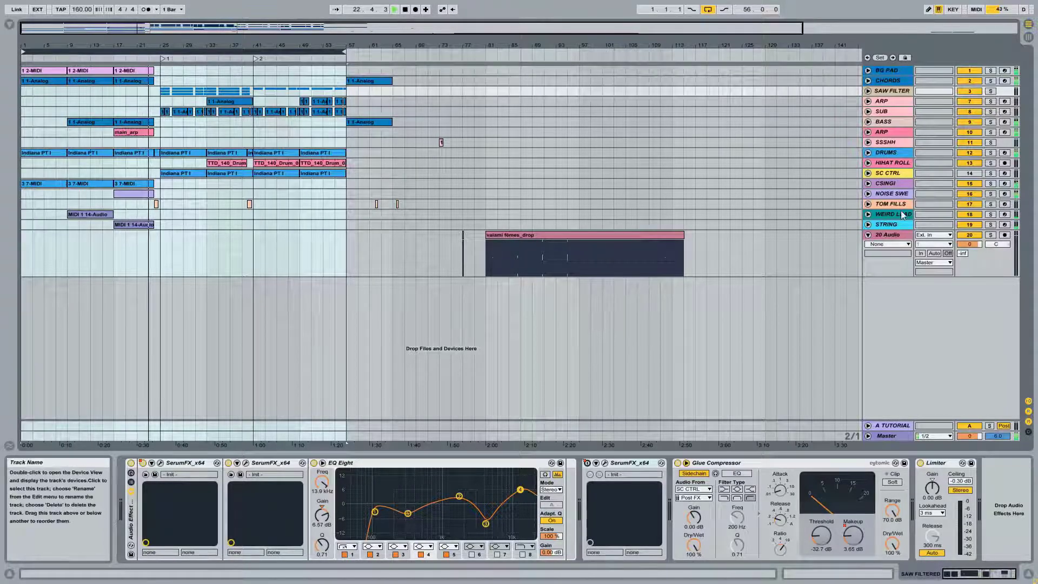
Unfold TOM FILLS during playback to view its devices and fill clips around the drop, then fold it again
click(878, 206)
click(868, 203)
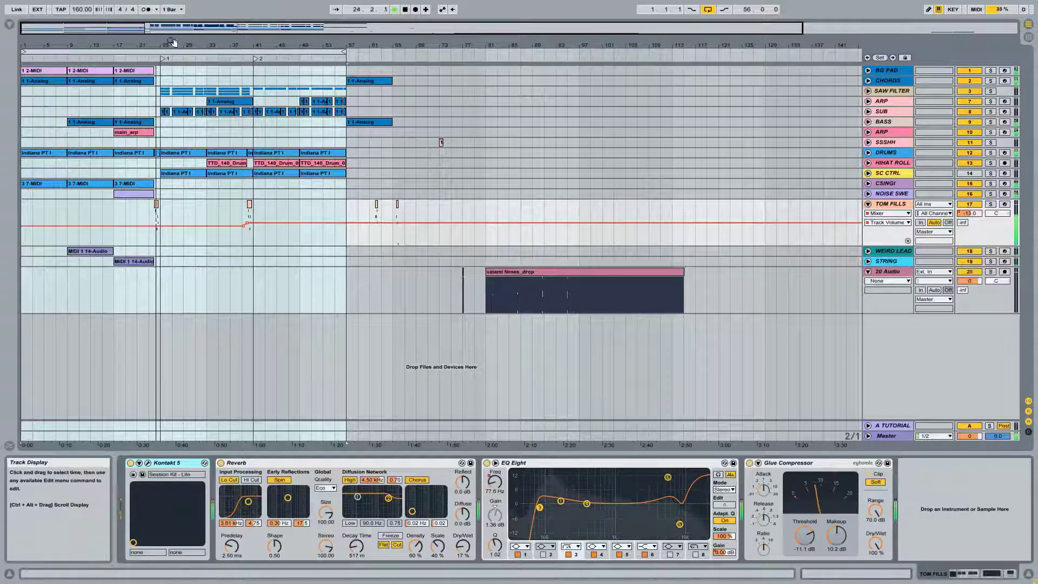
drag(156, 45, 157, 145)
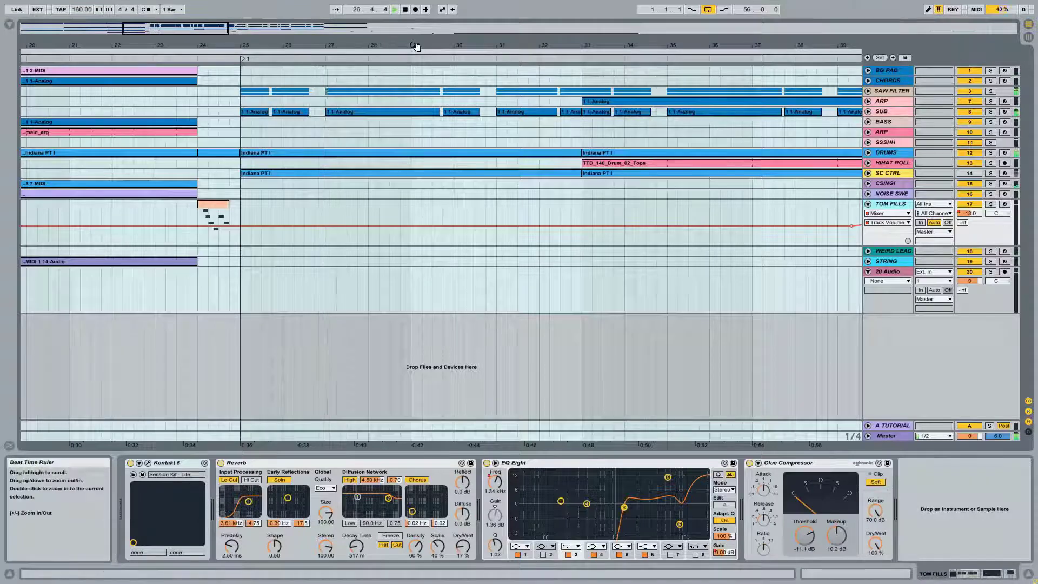
drag(287, 44, 195, 23)
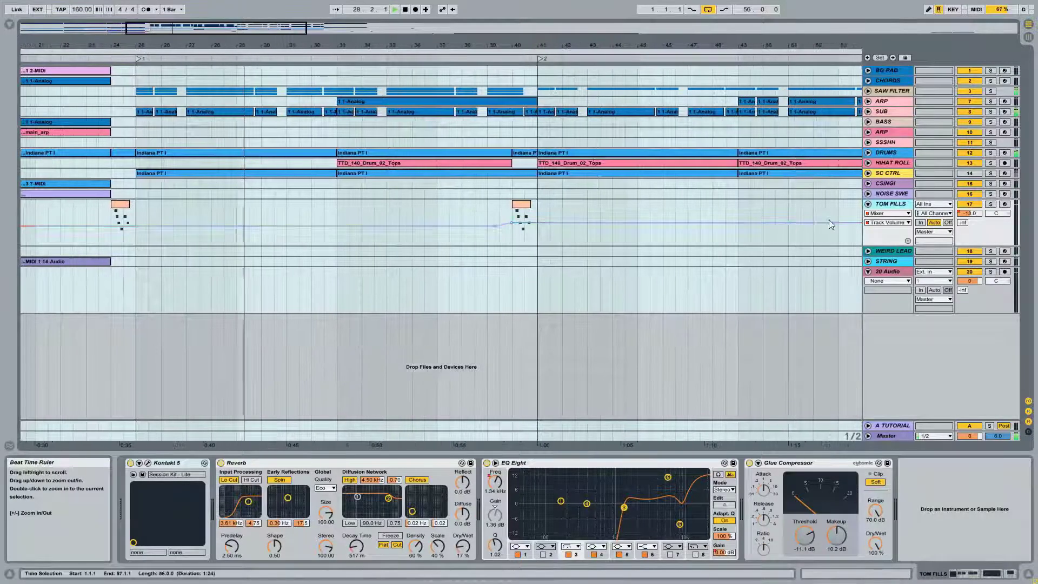
click(868, 204)
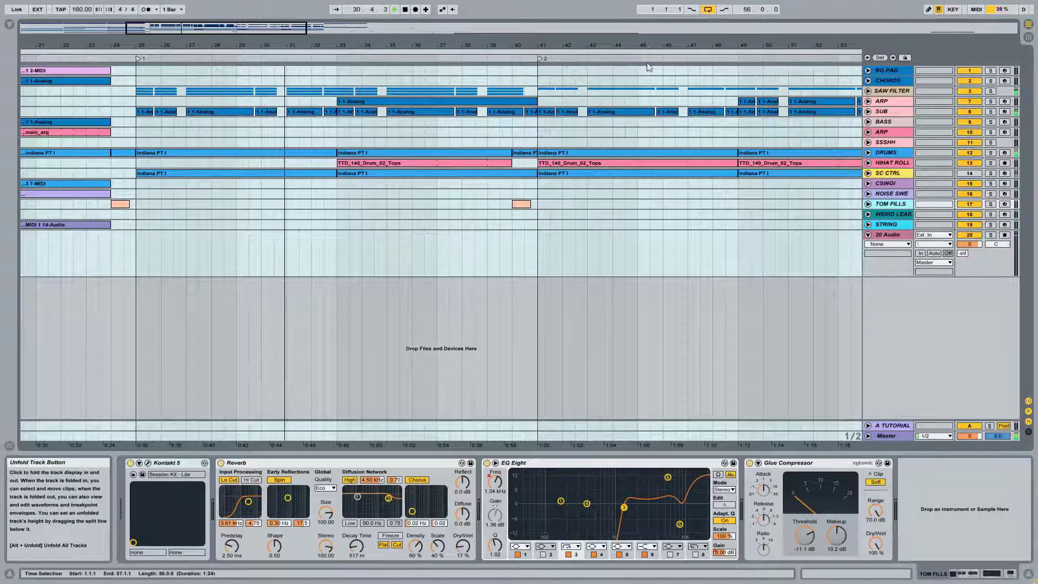
View both ARP tracks' devices during playback and unfold the ARP track below SAW FILTERED to show its notes
drag(275, 45, 275, 26)
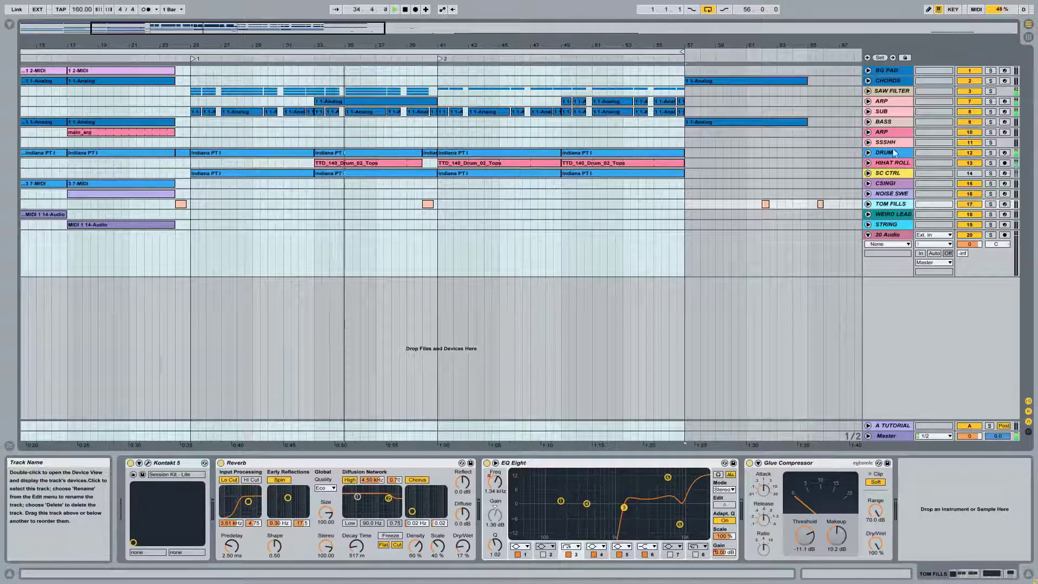
click(878, 136)
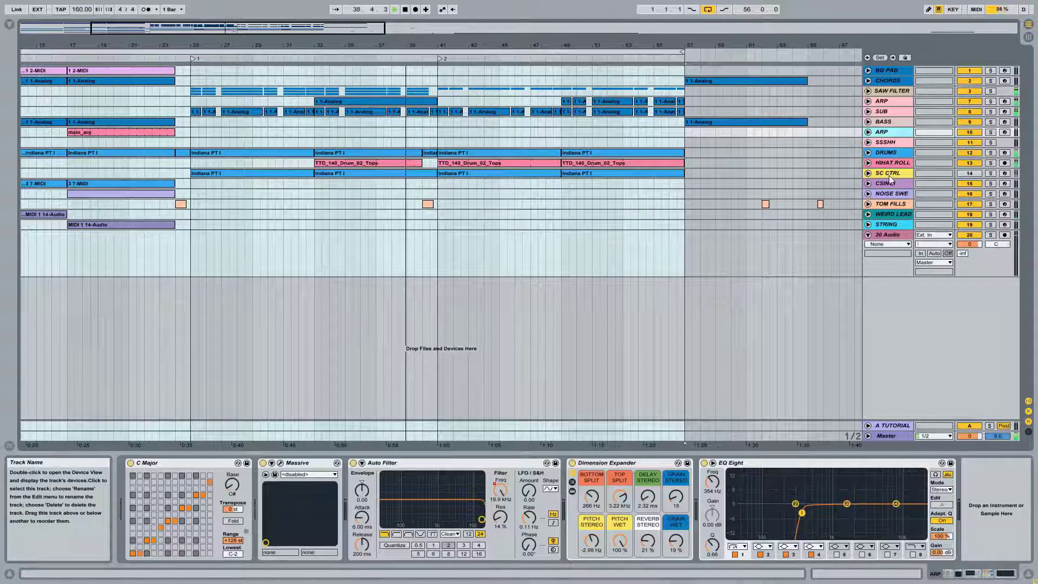
click(891, 101)
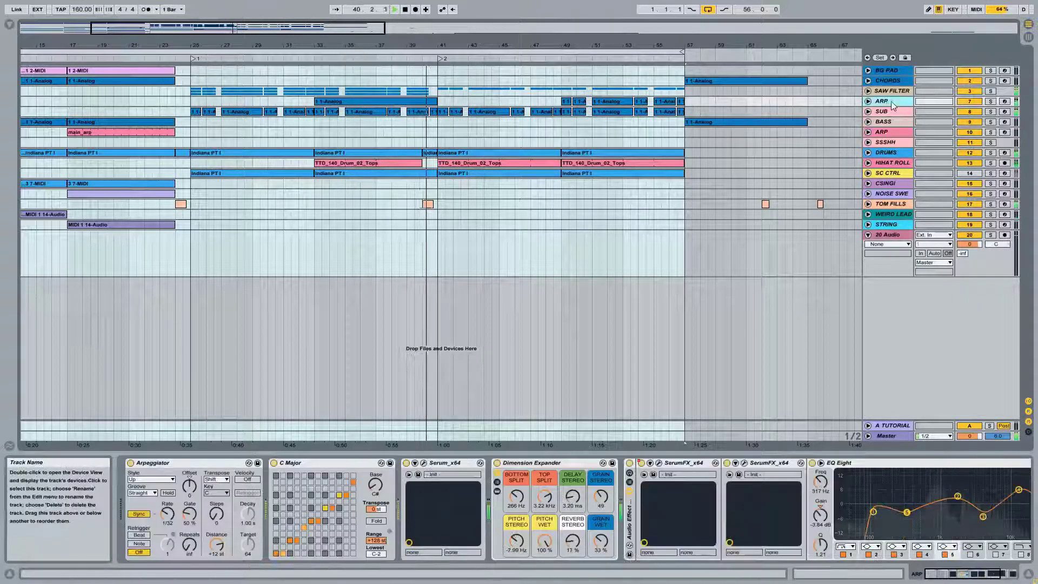
click(868, 102)
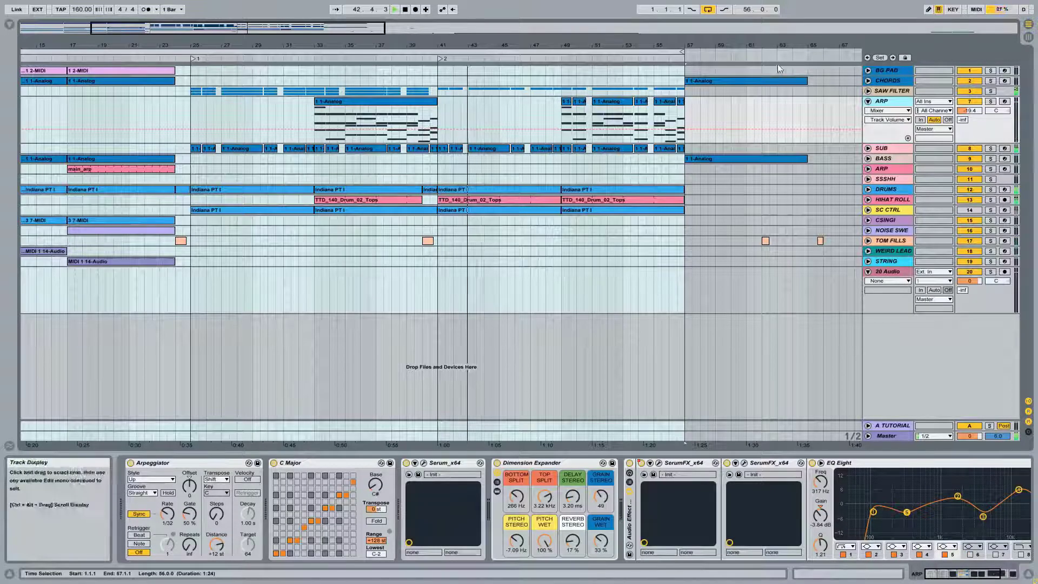
drag(489, 48, 497, 41)
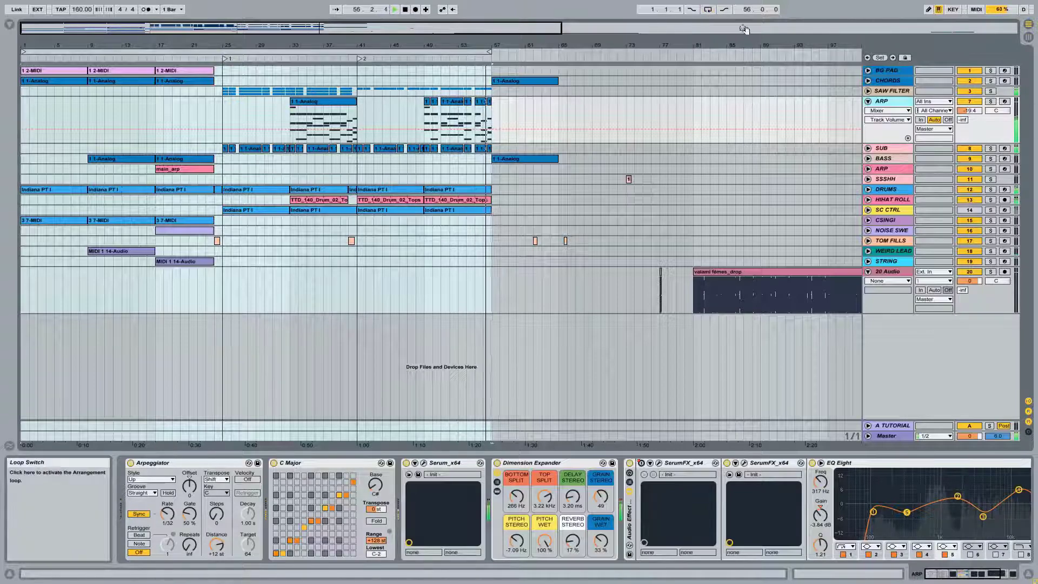
Stop playback, solo and unfold the SAW FILTERED group, and audition it briefly from bar 25
click(970, 81)
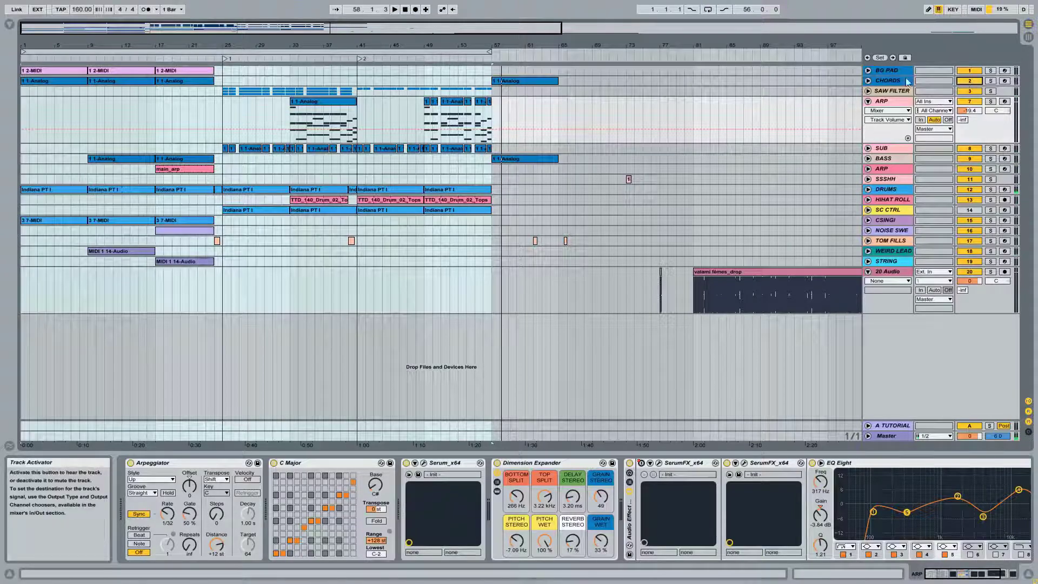
click(891, 91)
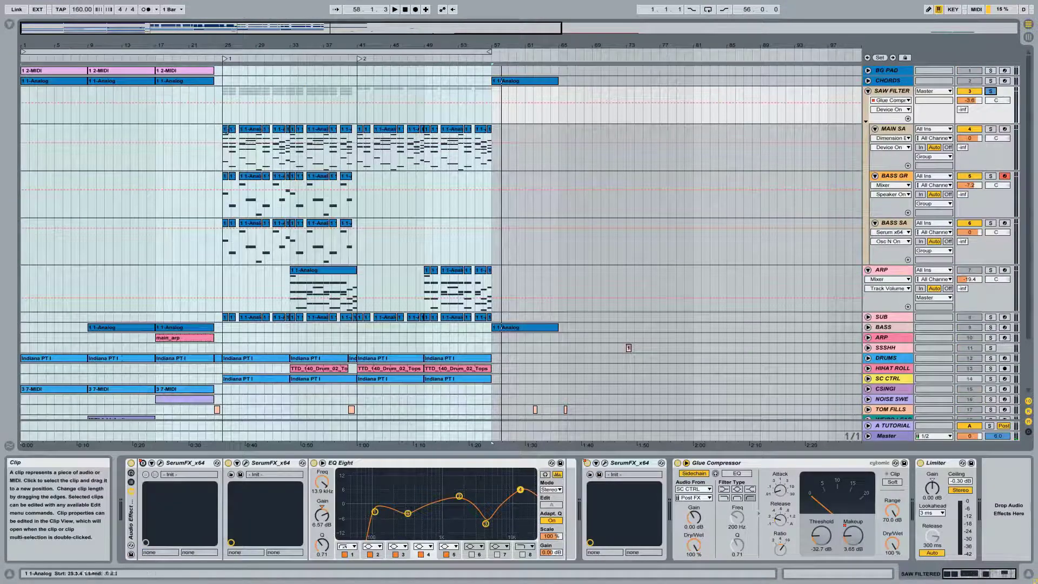
click(223, 146)
scroll(235, 64, up, 3)
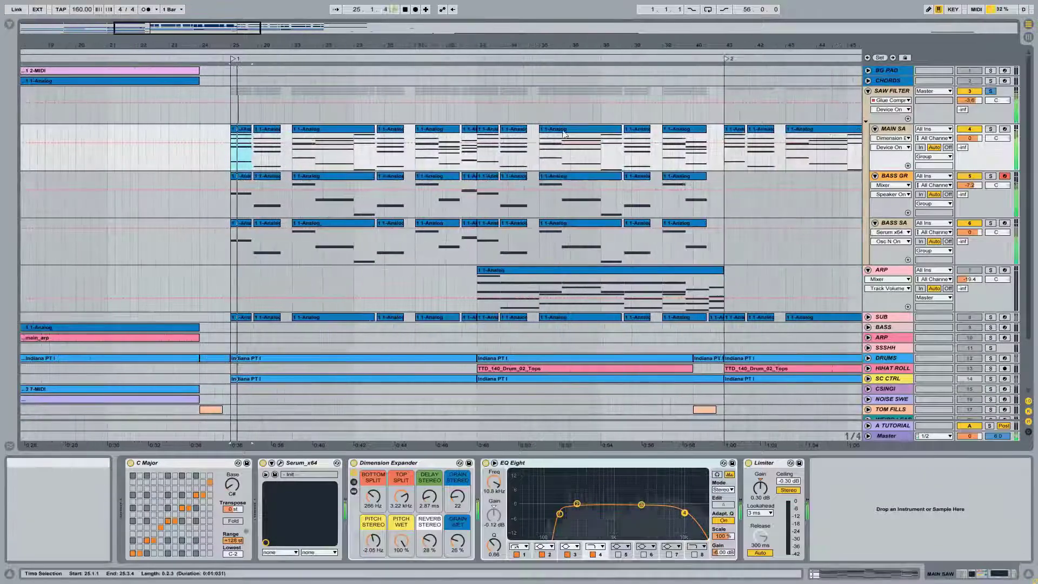
scroll(275, 46, down, 5)
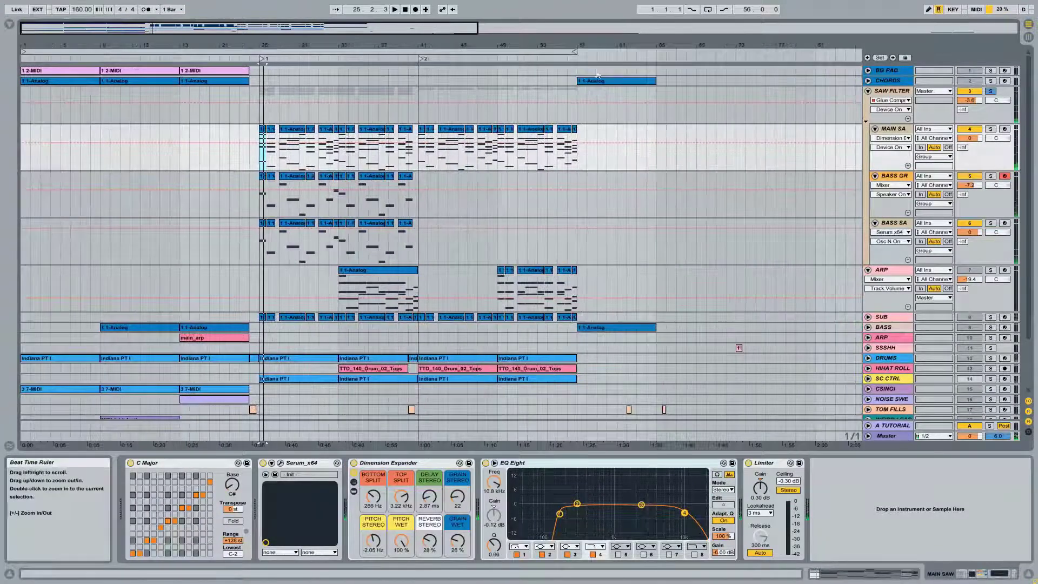
Fold the SAW FILTERED group and the ARP track, then unsolo SAW FILTERED and show its devices
click(868, 90)
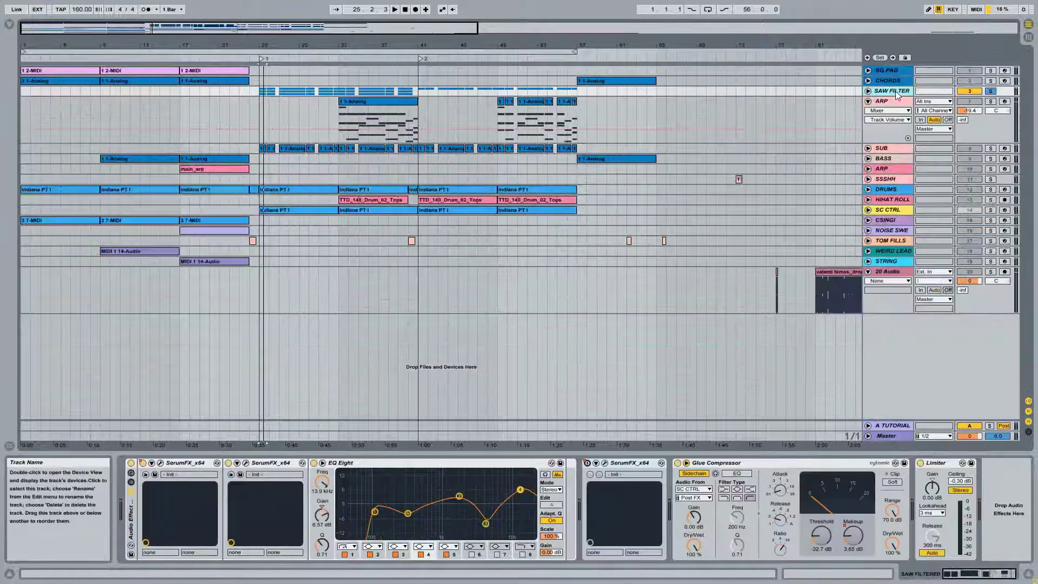
click(884, 104)
click(867, 101)
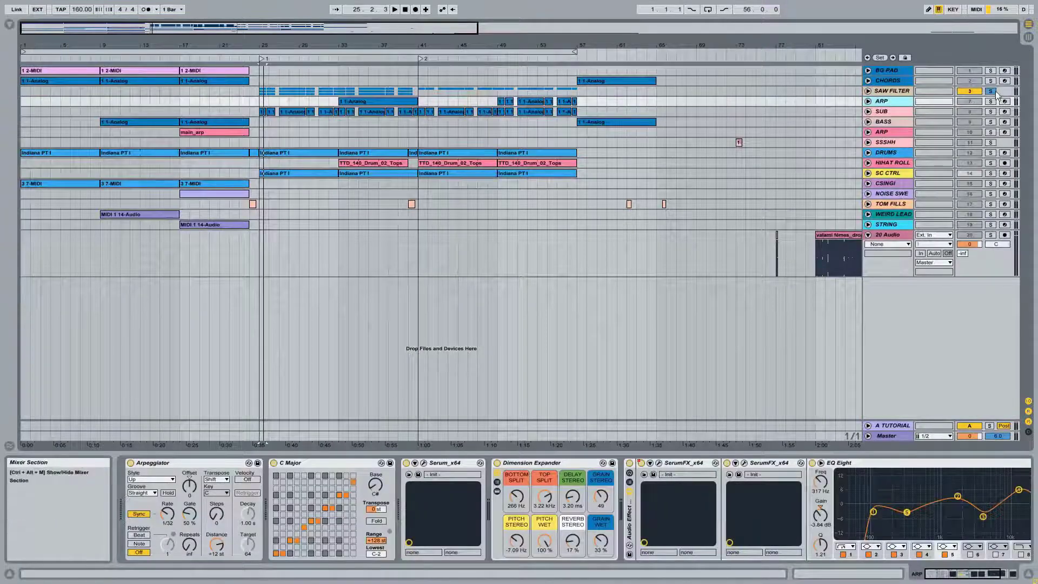
click(898, 93)
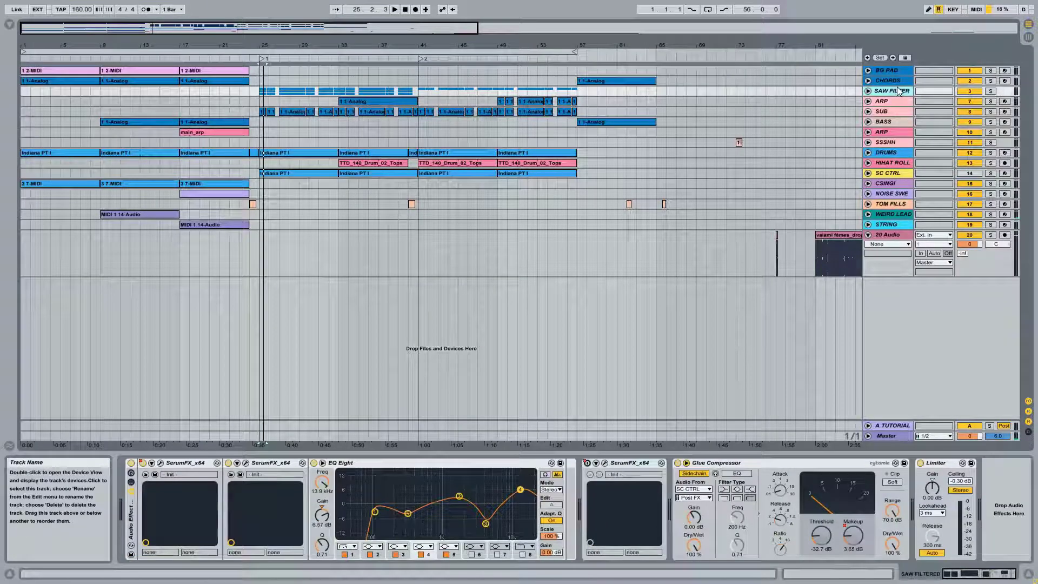